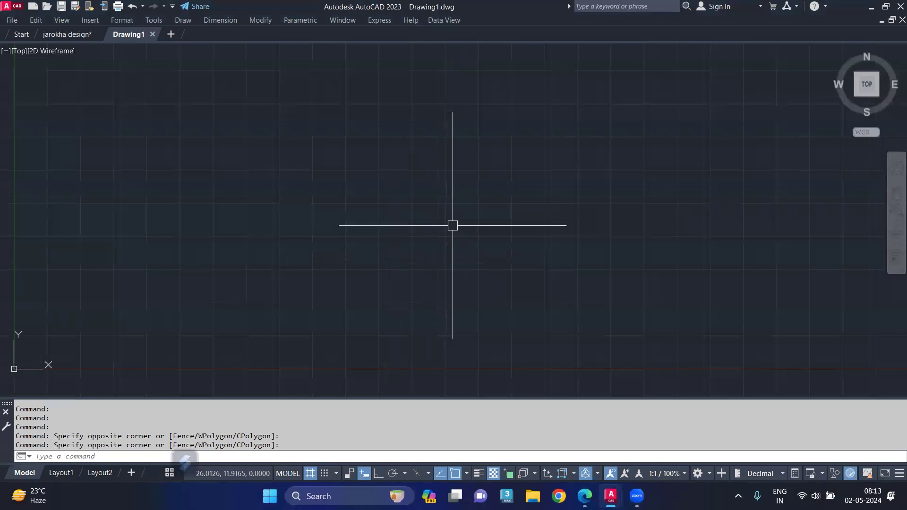
# Set the Drawing Units length type to Engineering (feet-and-inches) using UN
pyautogui.write('un')
pyautogui.press('Return')
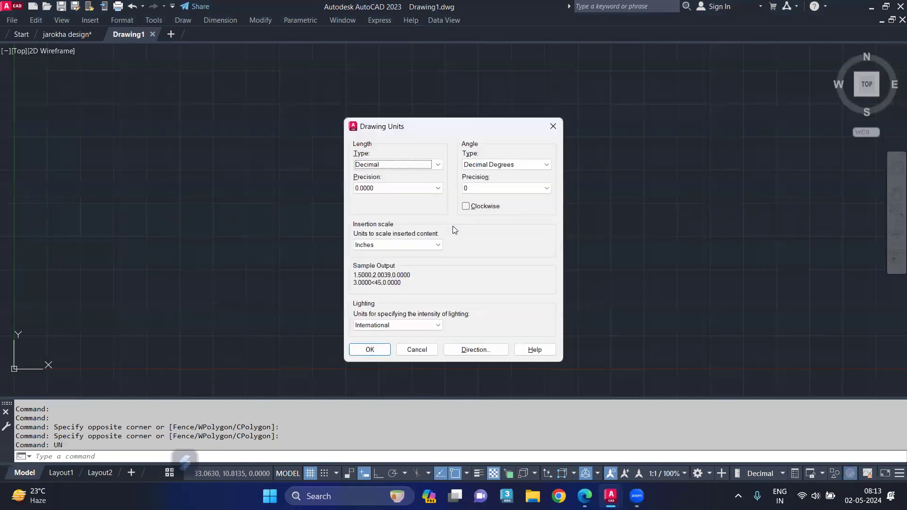
pyautogui.press('Down')
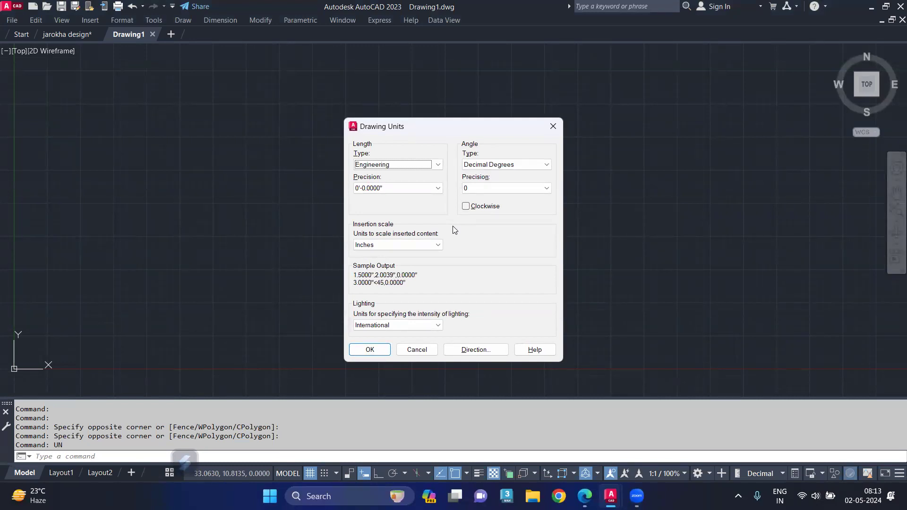
pyautogui.press('Return')
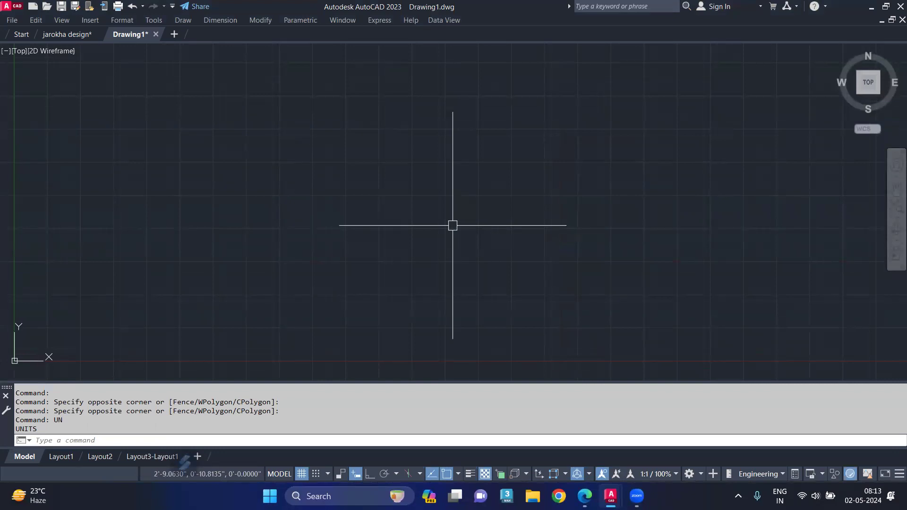
# Start LIMITS and begin entering 12',9', then cancel that entry
pyautogui.write('LIMITS')
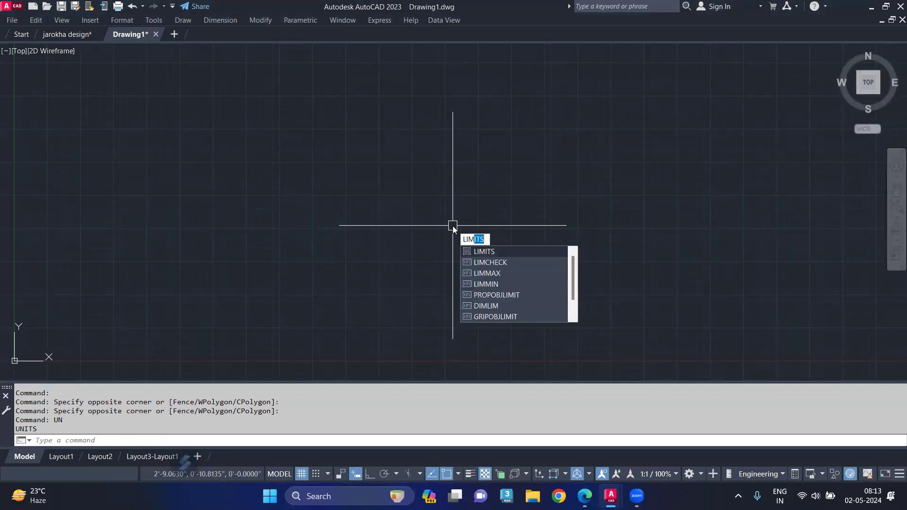
pyautogui.press('Return')
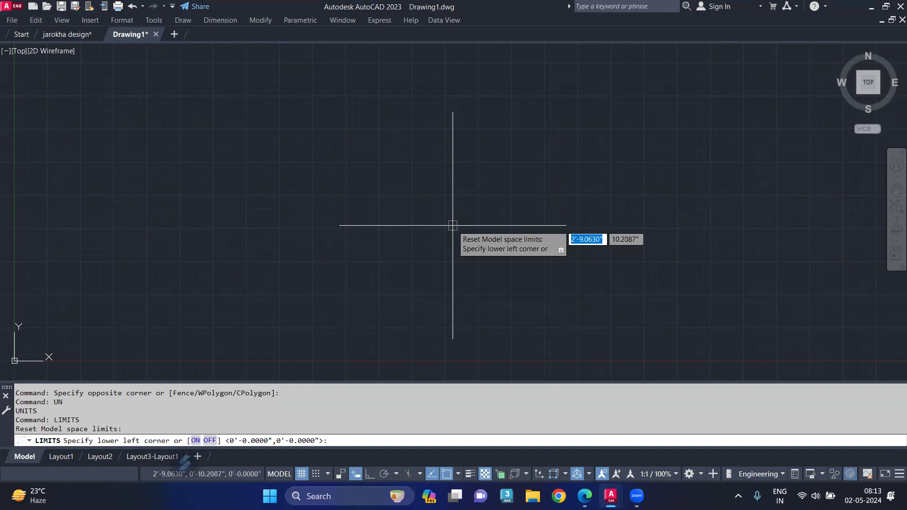
pyautogui.write('12')
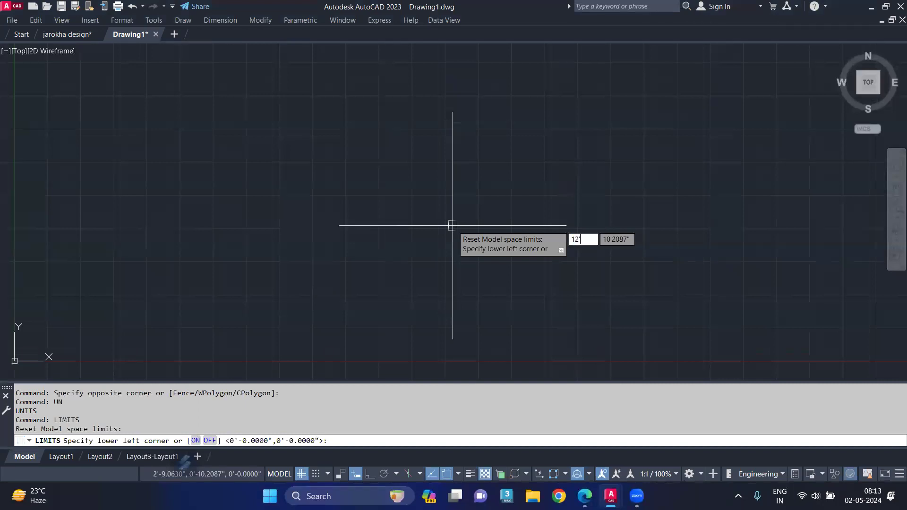
pyautogui.write("'")
pyautogui.press('Tab')
pyautogui.write('9')
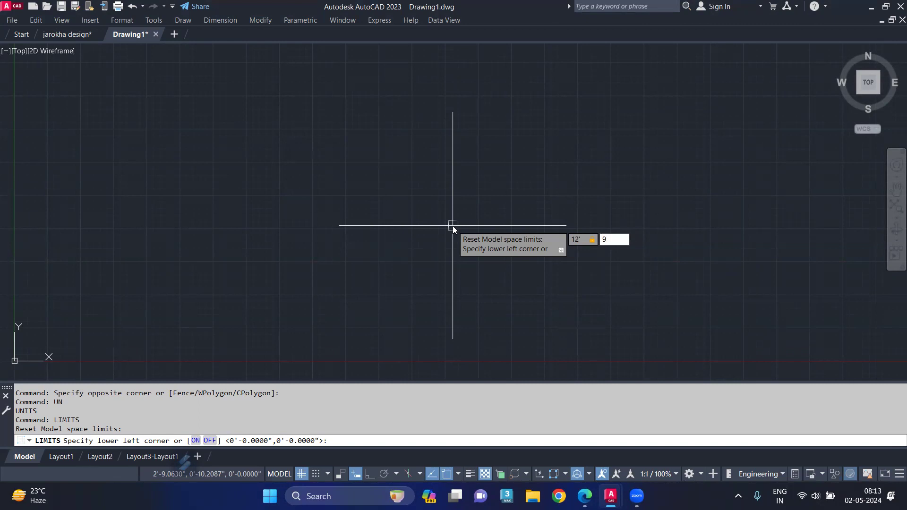
pyautogui.press('Escape')
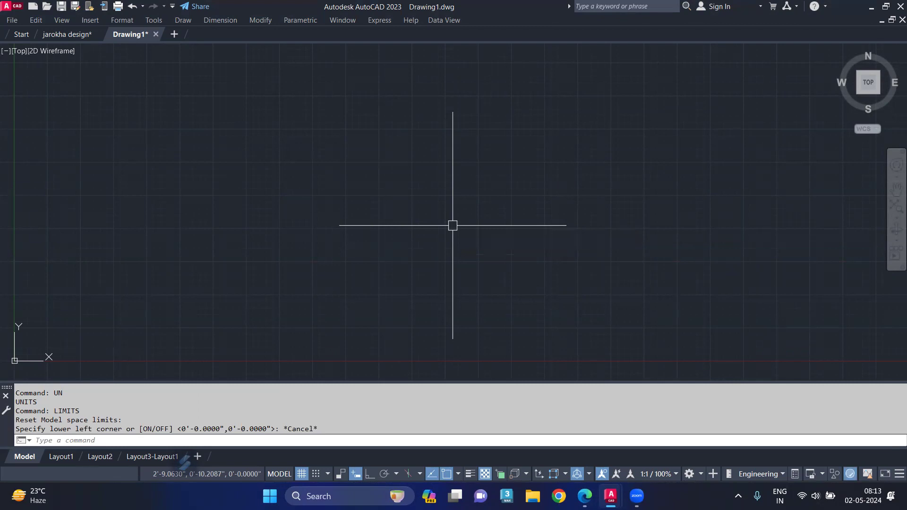
# Set the drawing limits from lower-left 0,0 to upper-right 12',9'
pyautogui.press('Return')
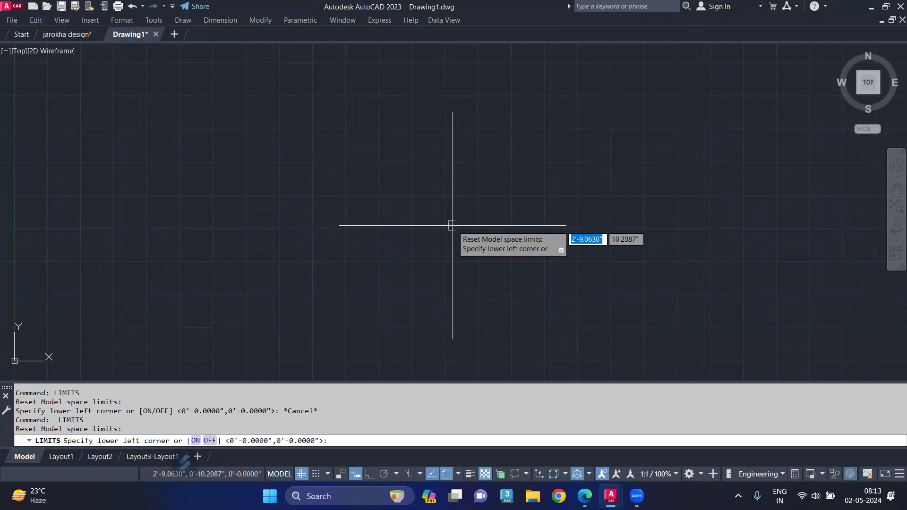
pyautogui.write('0')
pyautogui.press('Tab')
pyautogui.write('0')
pyautogui.press('Return')
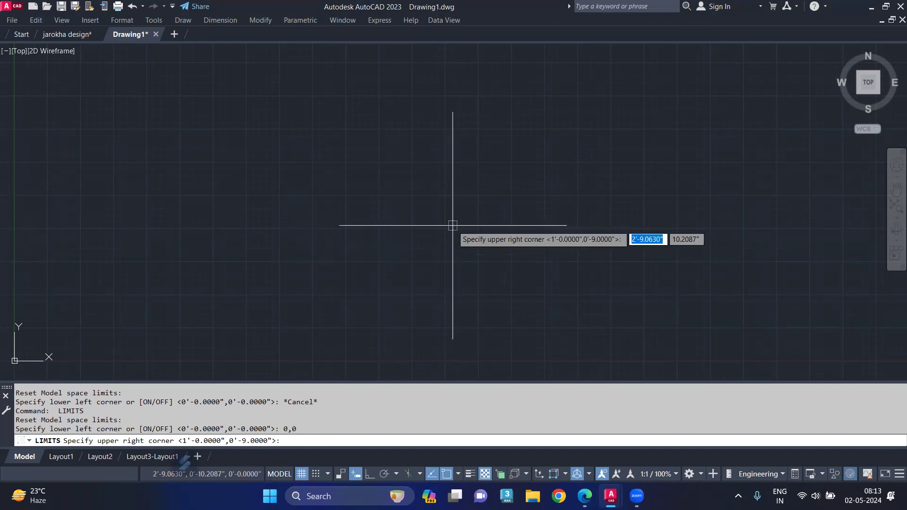
pyautogui.write('12')
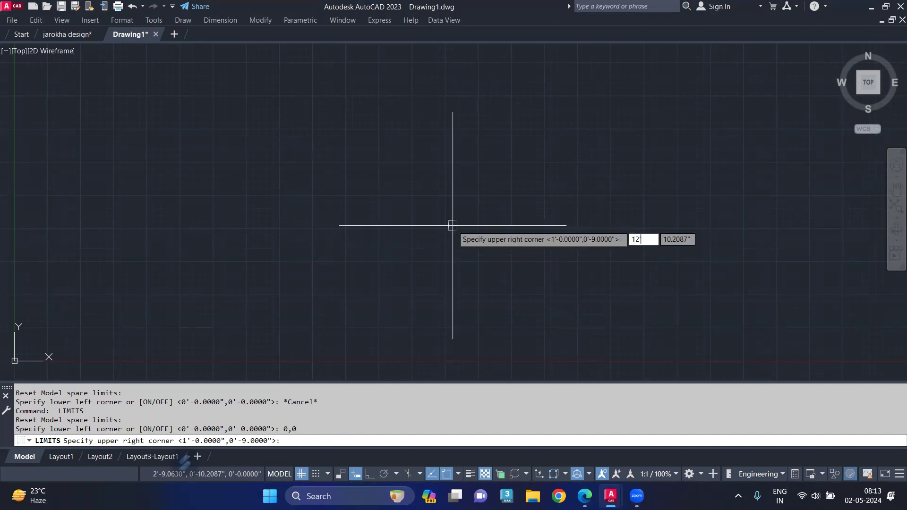
pyautogui.press('Tab')
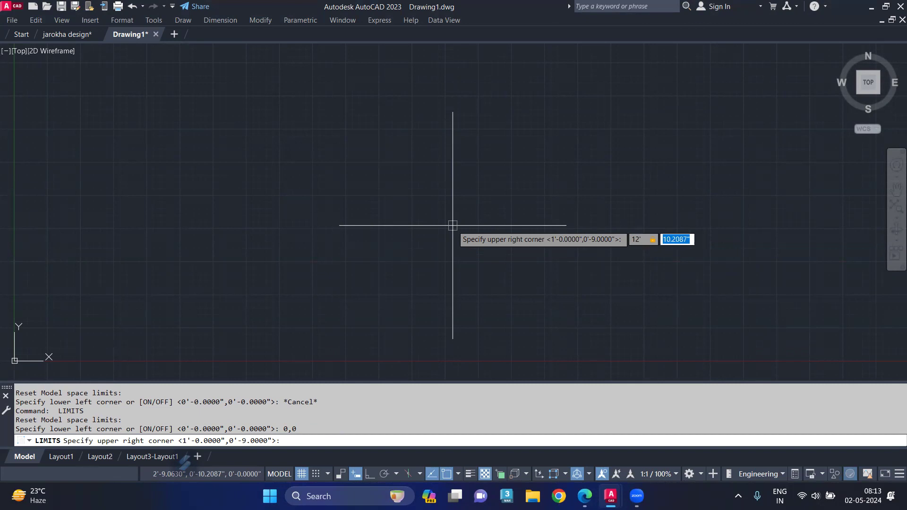
pyautogui.write('9')
pyautogui.press('Return')
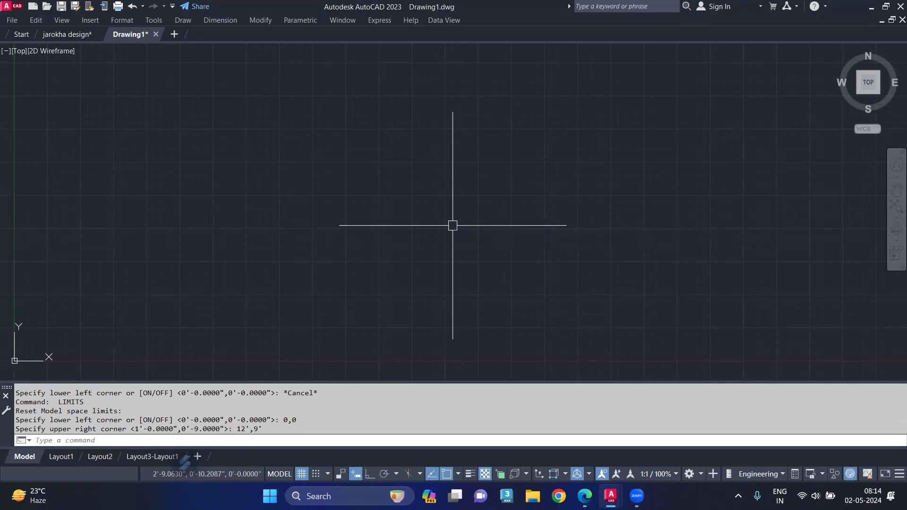
# Zoom All to fit the 12' by 9' limits and pan the view left
pyautogui.write('Z')
pyautogui.press('Return')
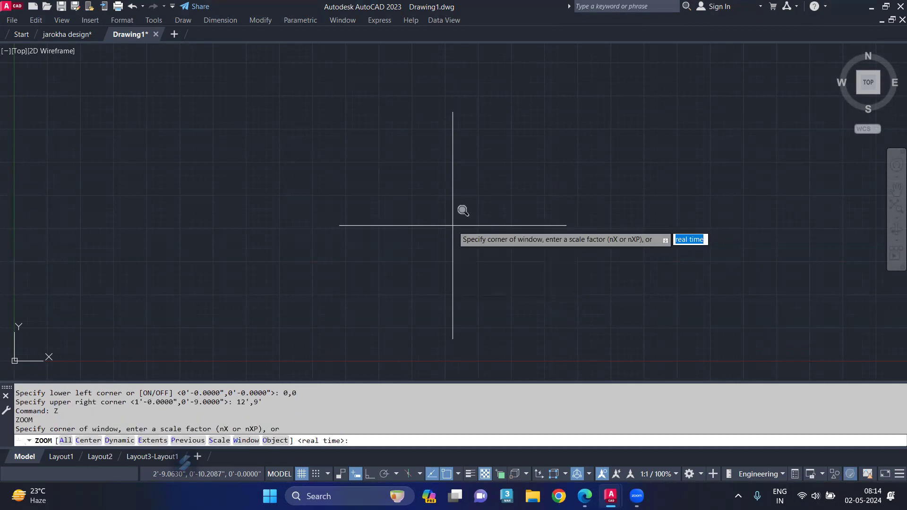
pyautogui.write('a')
pyautogui.press('Return')
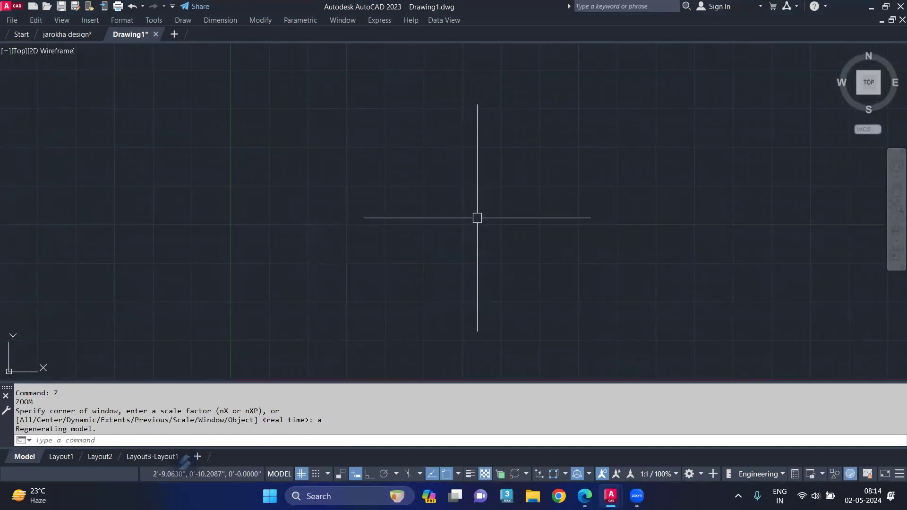
pyautogui.moveTo(471, 259); pyautogui.dragTo(344, 261, button='middle')
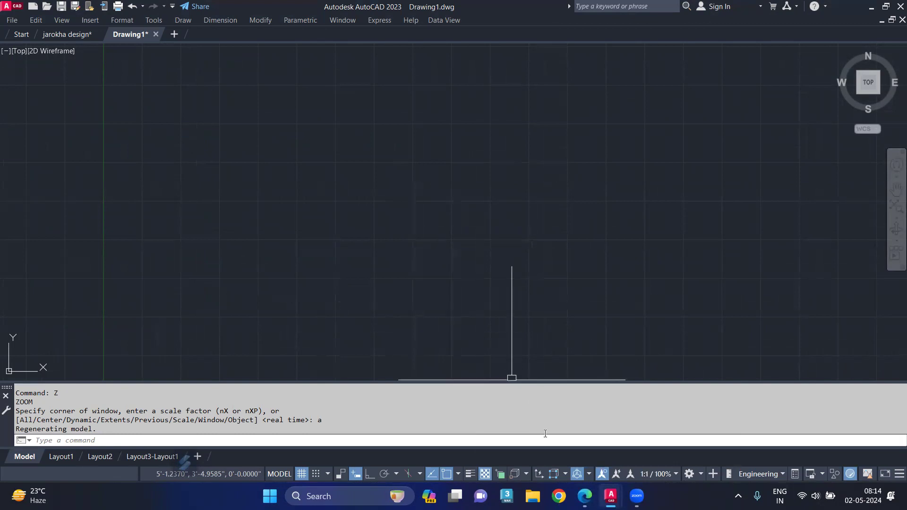
pyautogui.moveTo(584, 496)
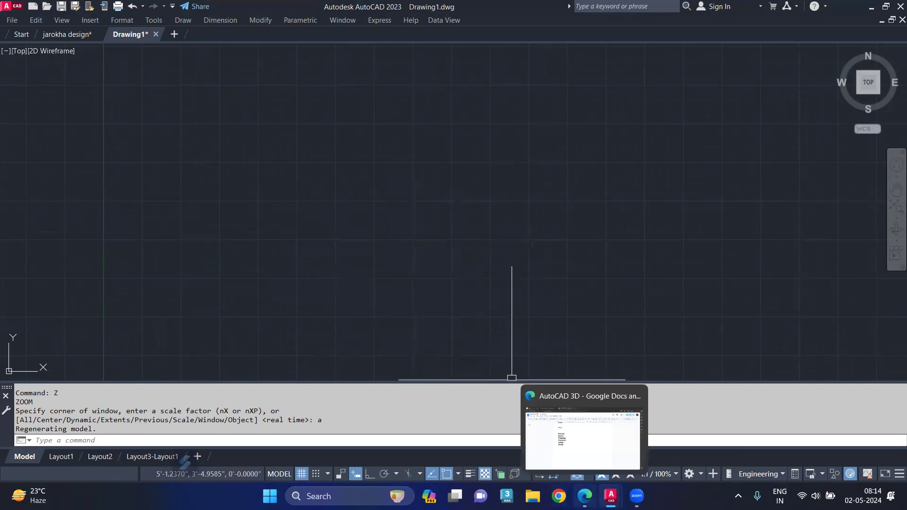
# Open Chrome with the personal profile and search for umbrella designs in AutoCAD
pyautogui.click(559, 496)
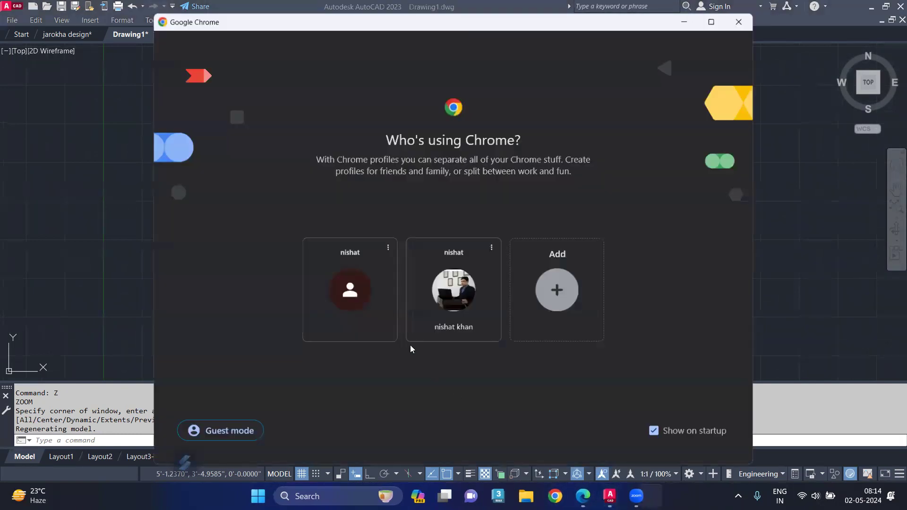
pyautogui.click(446, 308)
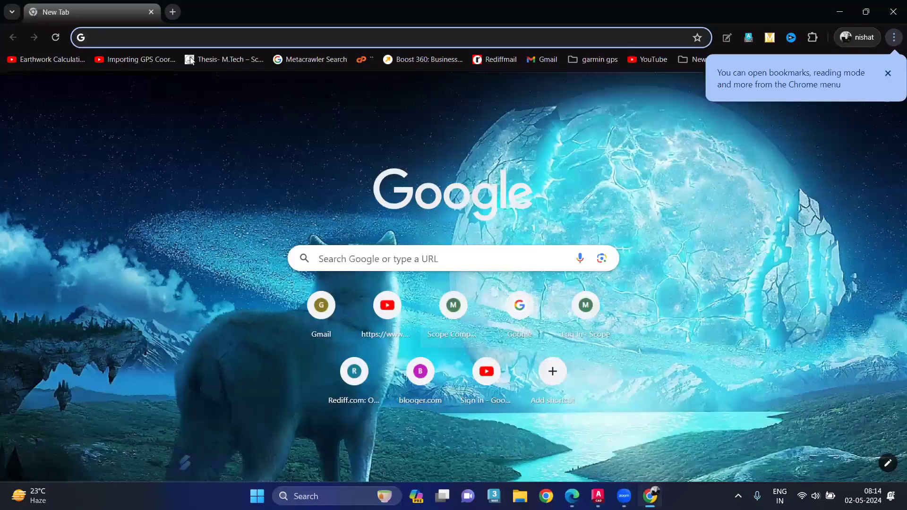
pyautogui.click(195, 34)
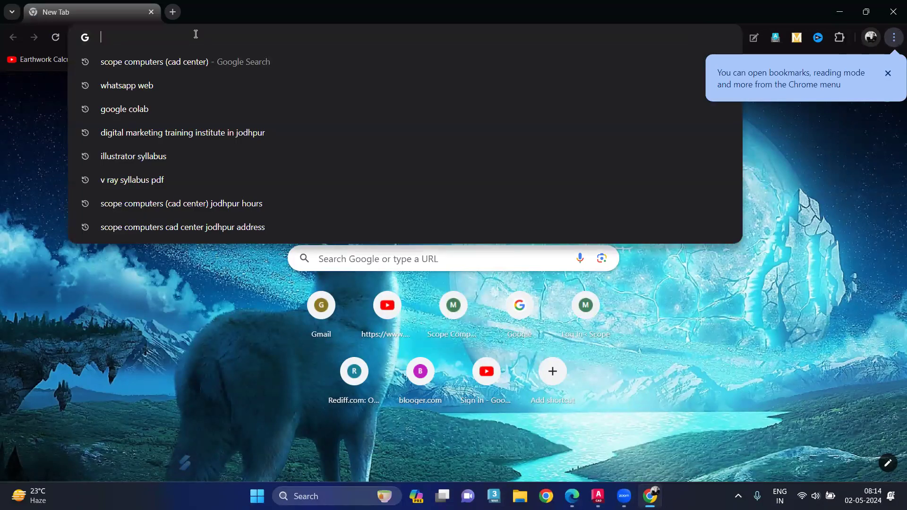
pyautogui.write('uy')
pyautogui.press('BackSpace')
pyautogui.write('m')
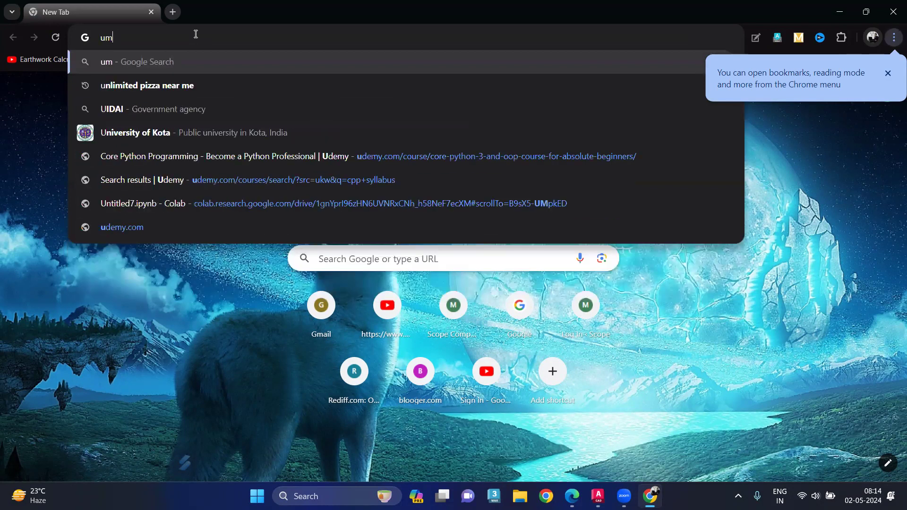
pyautogui.write('ber')
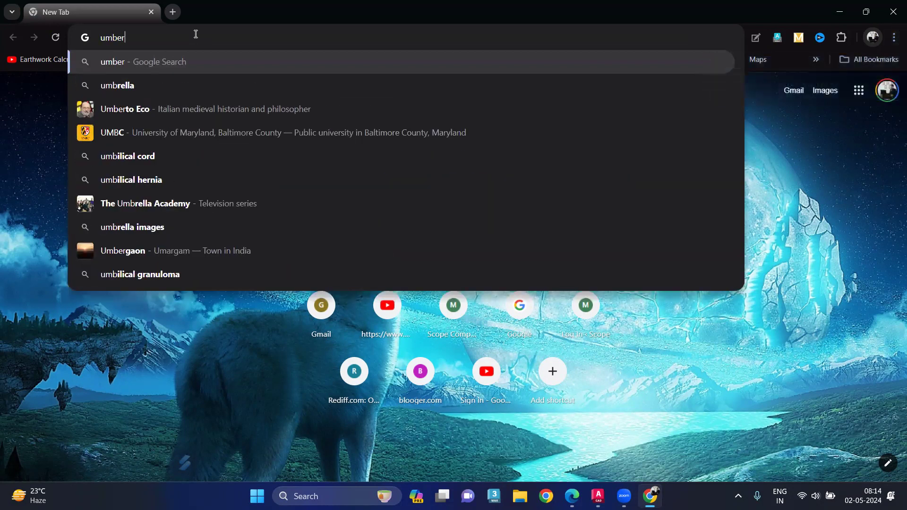
pyautogui.write('l')
pyautogui.press('BackSpace')
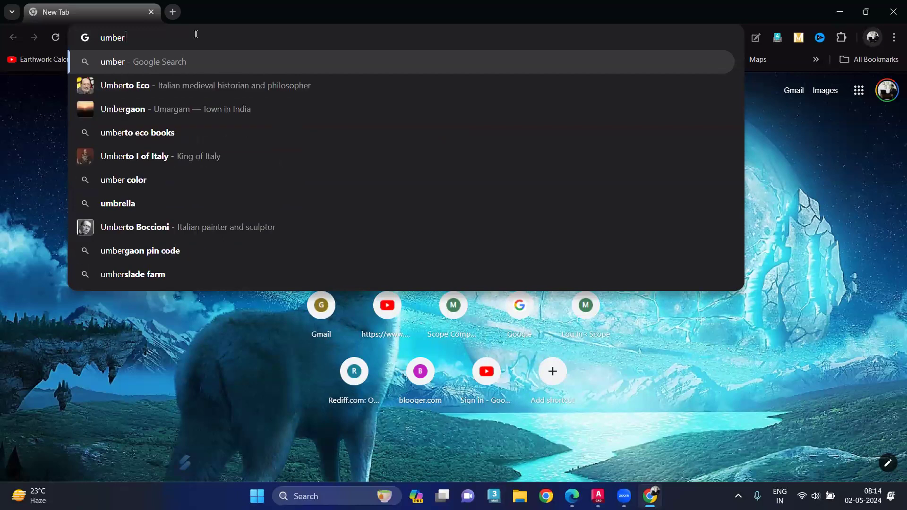
pyautogui.press('BackSpace')
pyautogui.press('BackSpace')
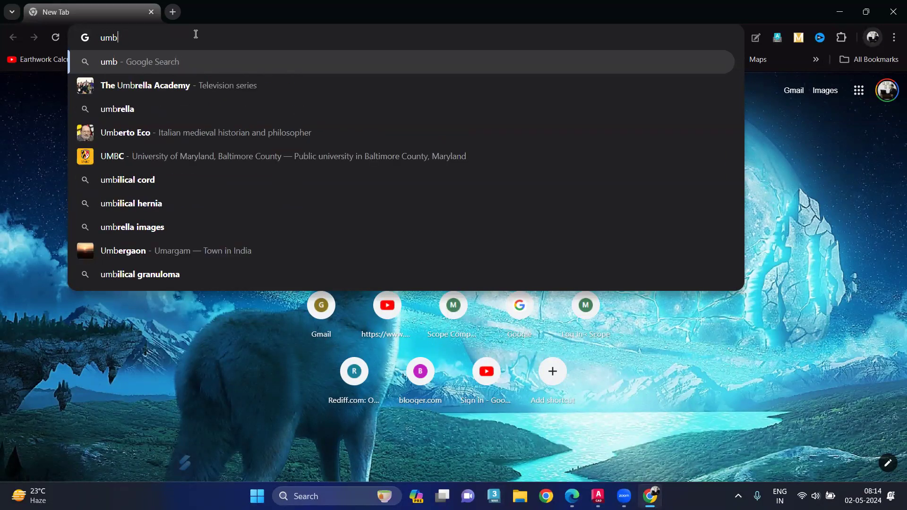
pyautogui.write('rell')
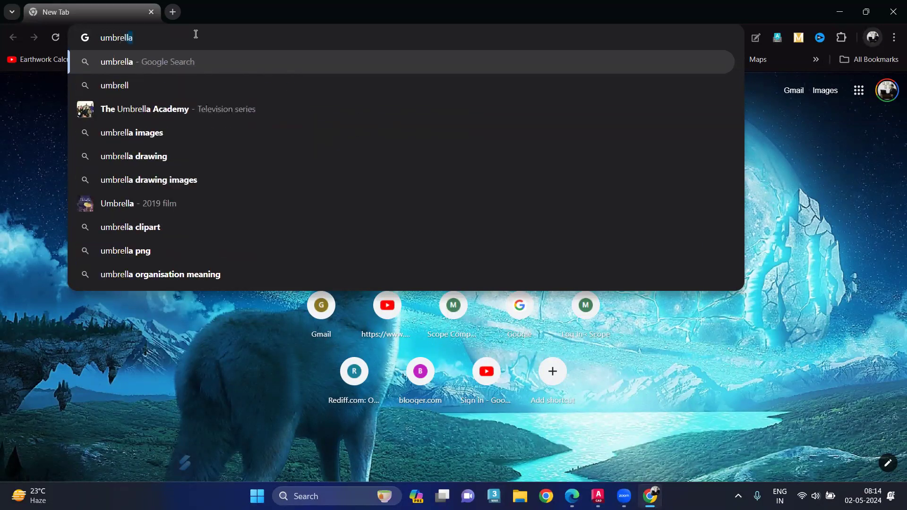
pyautogui.write('a desig')
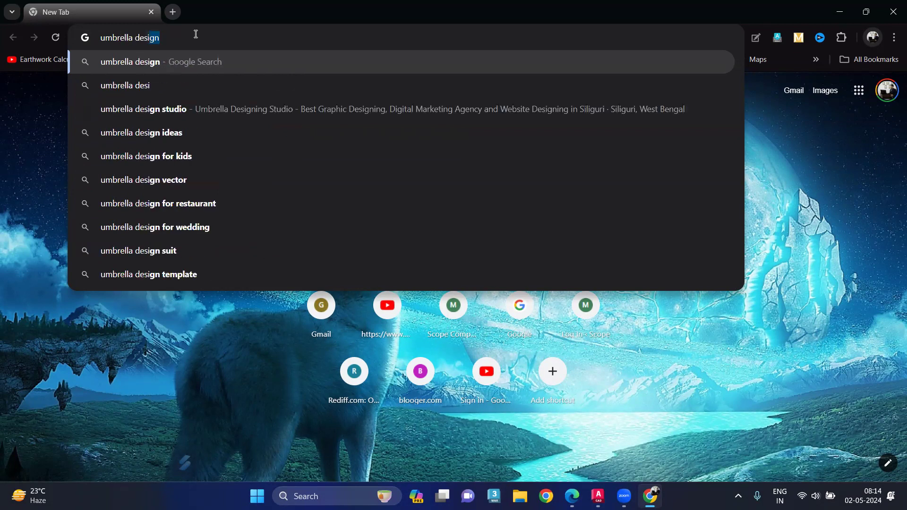
pyautogui.write('n in autocasd')
pyautogui.press('Return')
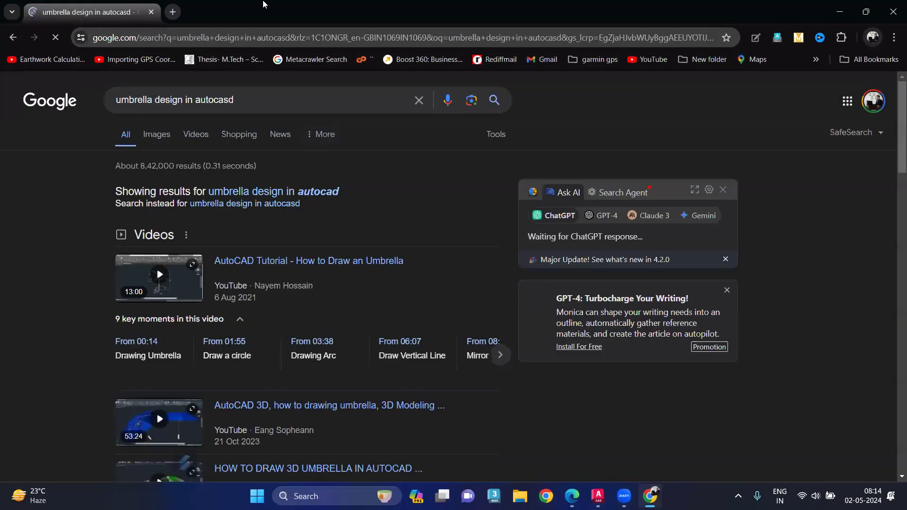
# Browse the Google Images umbrella results, then return to AutoCAD
pyautogui.click(148, 135)
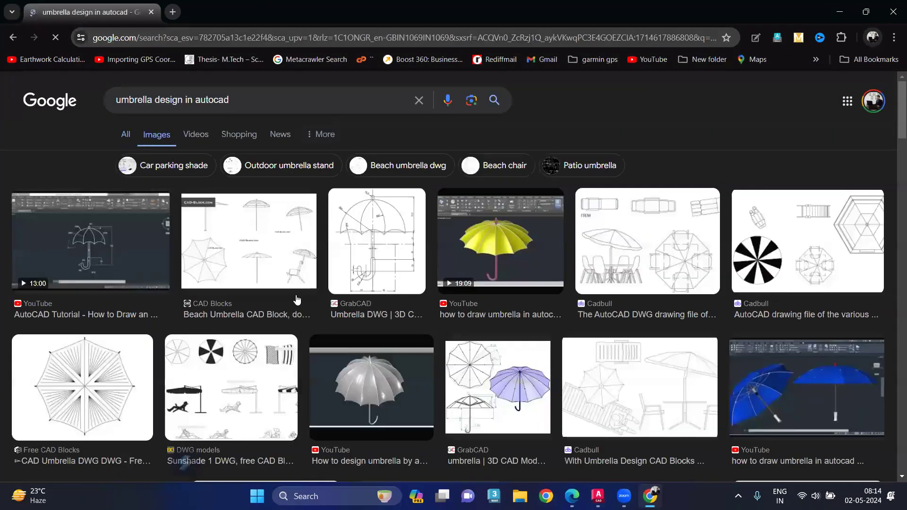
pyautogui.scroll(-1, 312, 312)
pyautogui.scroll(-1, 377, 336)
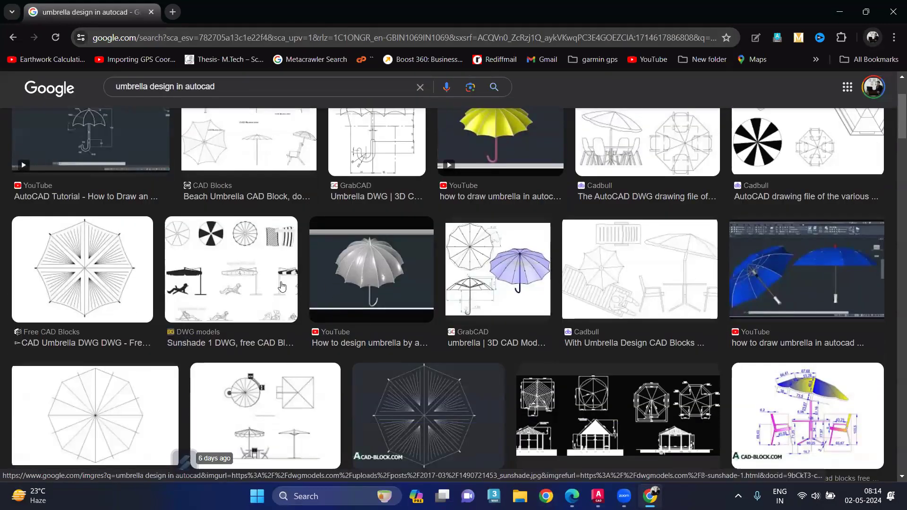
pyautogui.scroll(-2, 283, 286)
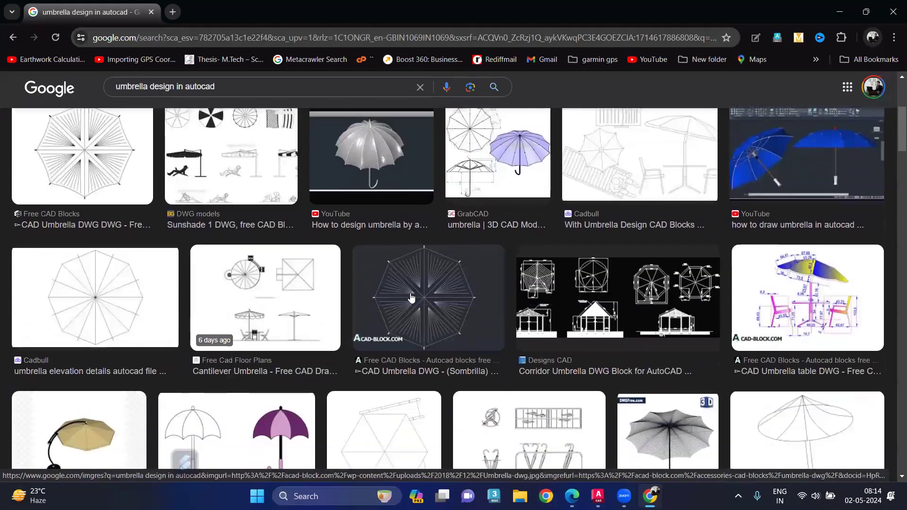
pyautogui.scroll(-1, 295, 288)
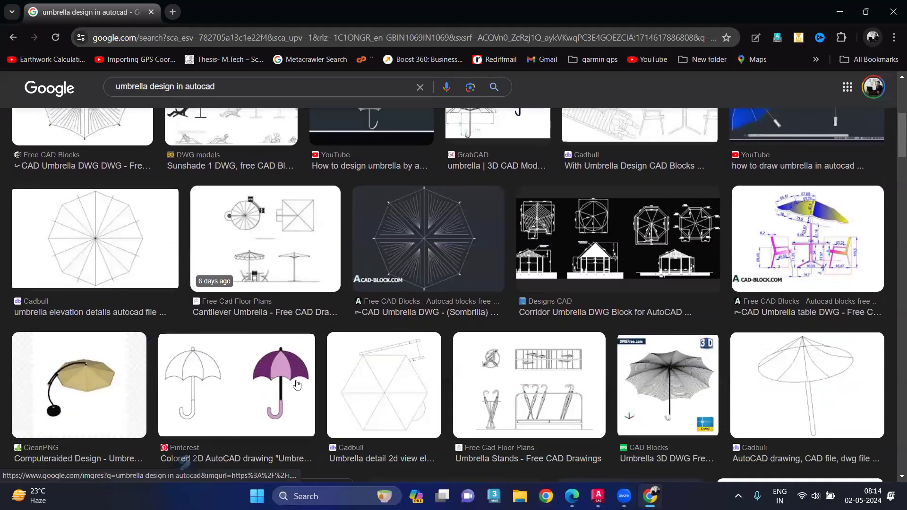
pyautogui.moveTo(597, 496)
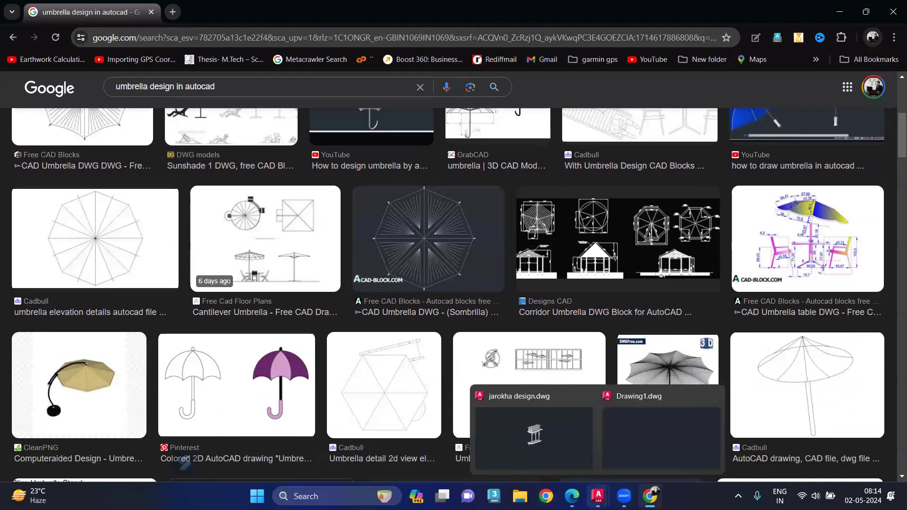
pyautogui.click(610, 433)
# Draw a circle of 3' radius centred at a clicked point in the top view
pyautogui.scroll(-2, 391, 196)
pyautogui.write('c')
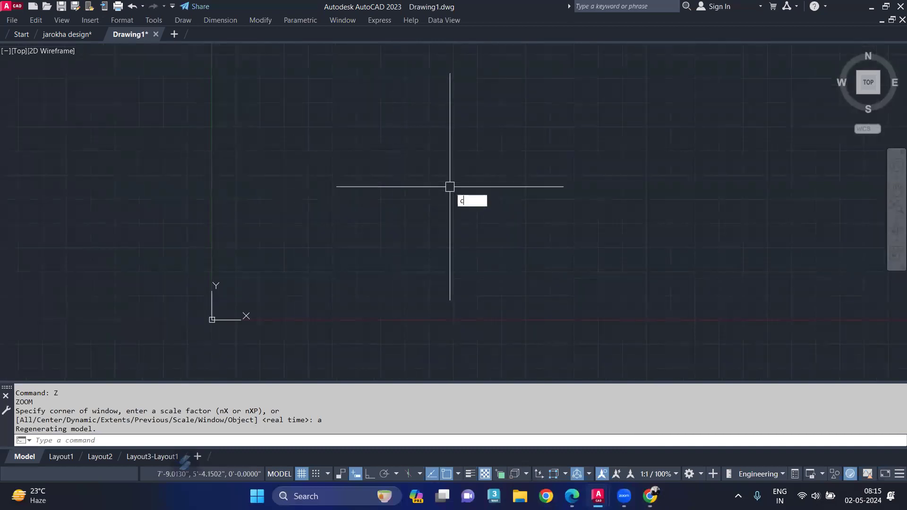
pyautogui.press('Return')
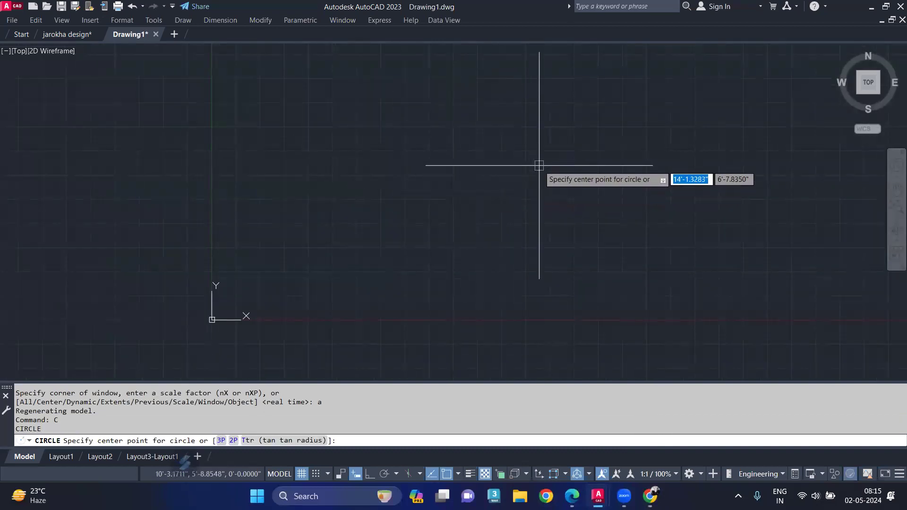
pyautogui.click(539, 165)
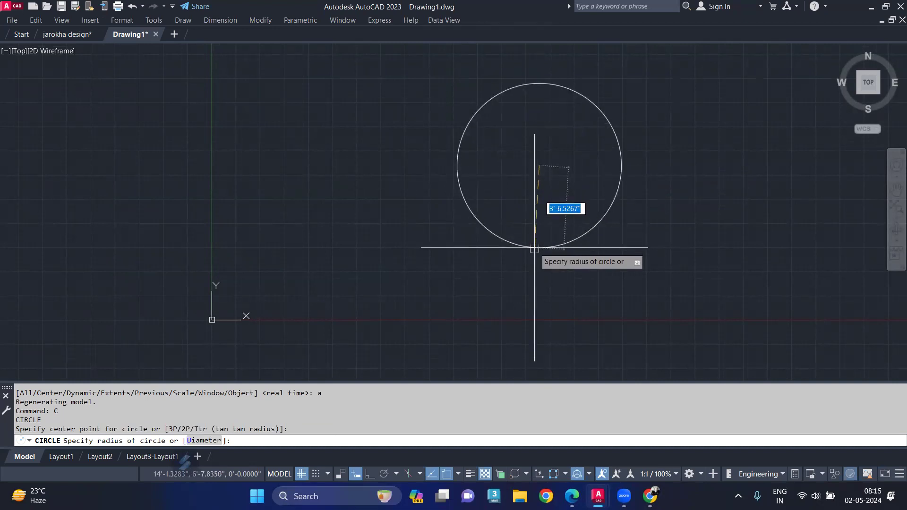
pyautogui.write('3')
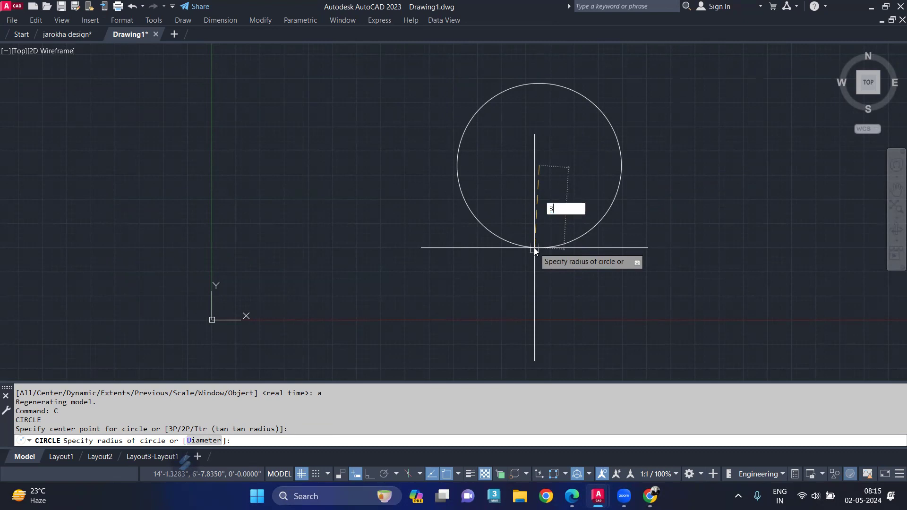
pyautogui.press('Return')
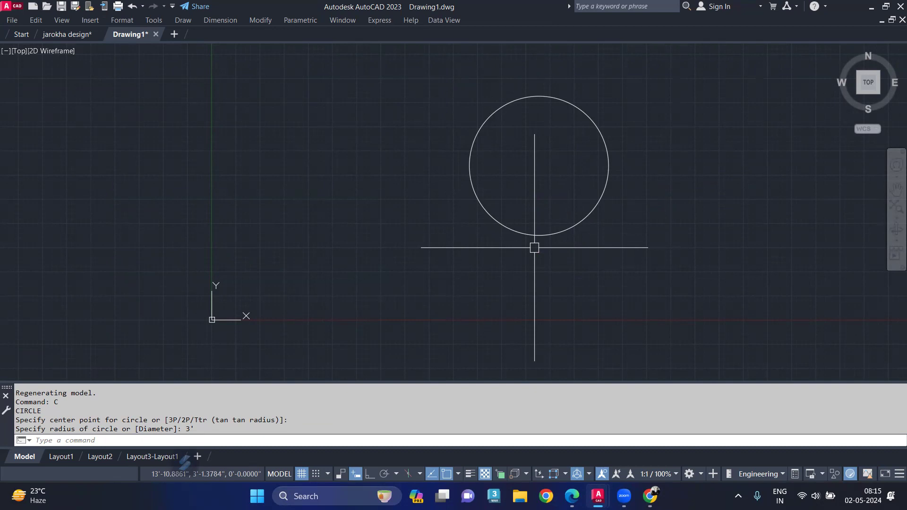
# Switch to the SW isometric view with -VIEW
pyautogui.write('-V')
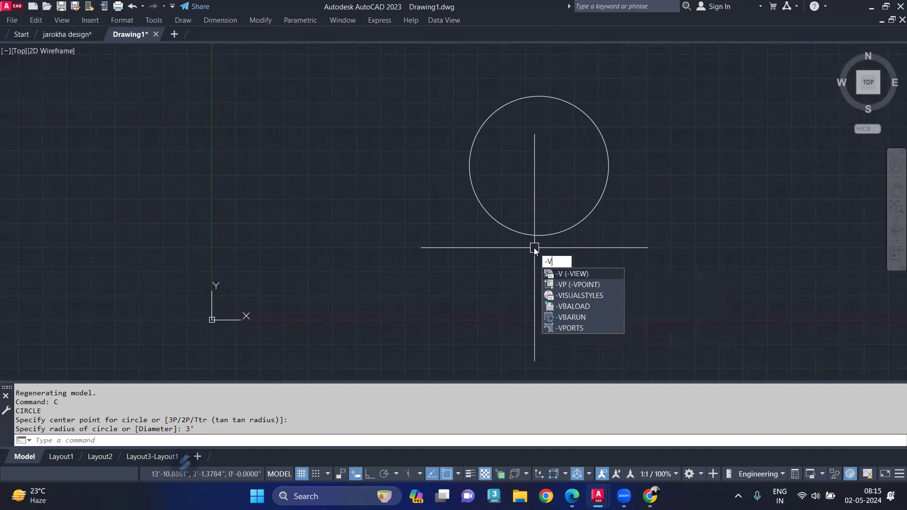
pyautogui.press('Return')
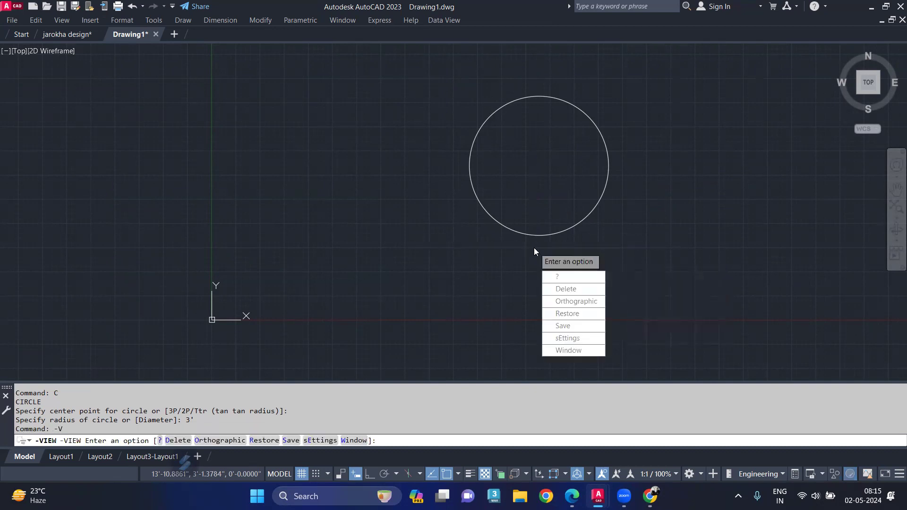
pyautogui.write('sw')
pyautogui.press('Return')
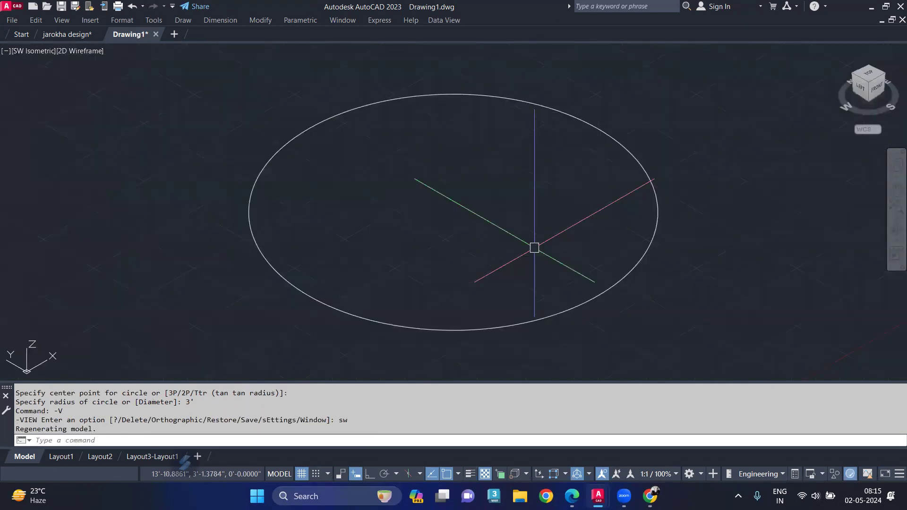
# Rotate the UCS 90° about the X axis
pyautogui.write('ucs')
pyautogui.press('Return')
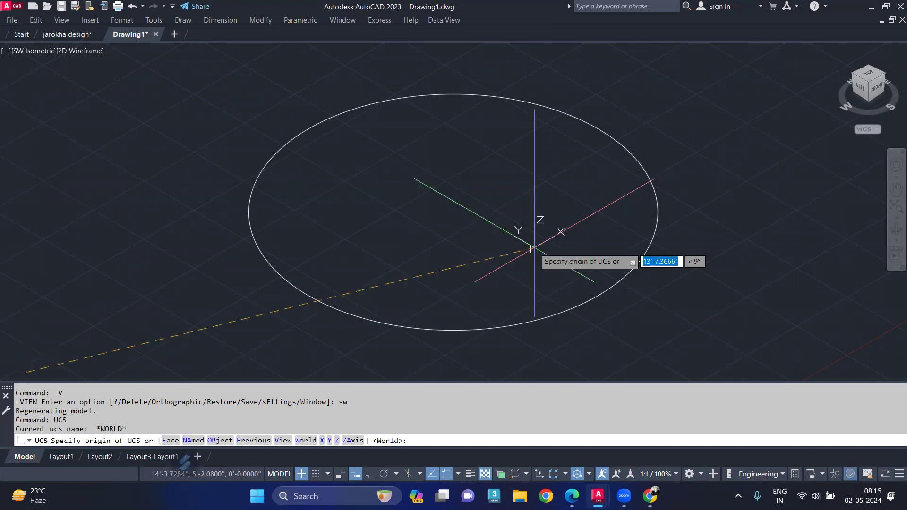
pyautogui.write('x')
pyautogui.press('Return')
pyautogui.write('90')
pyautogui.press('Return')
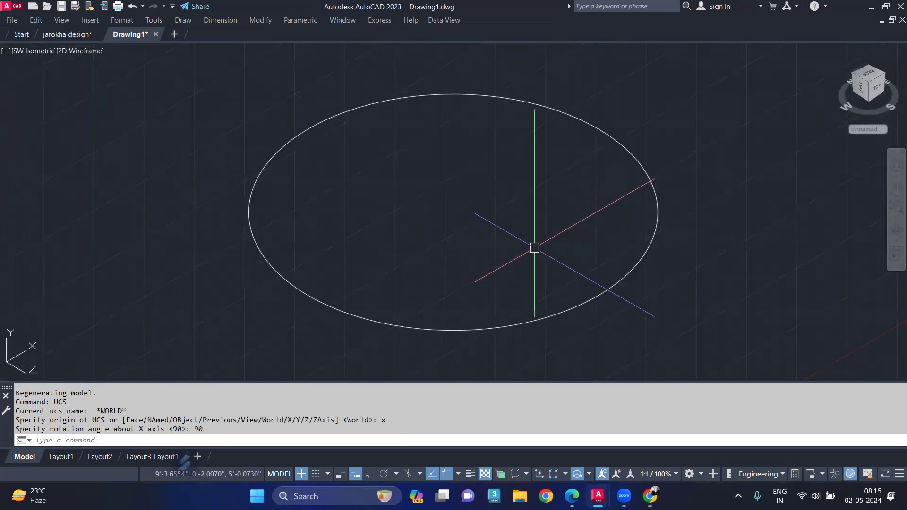
pyautogui.write('l')
pyautogui.press('Return')
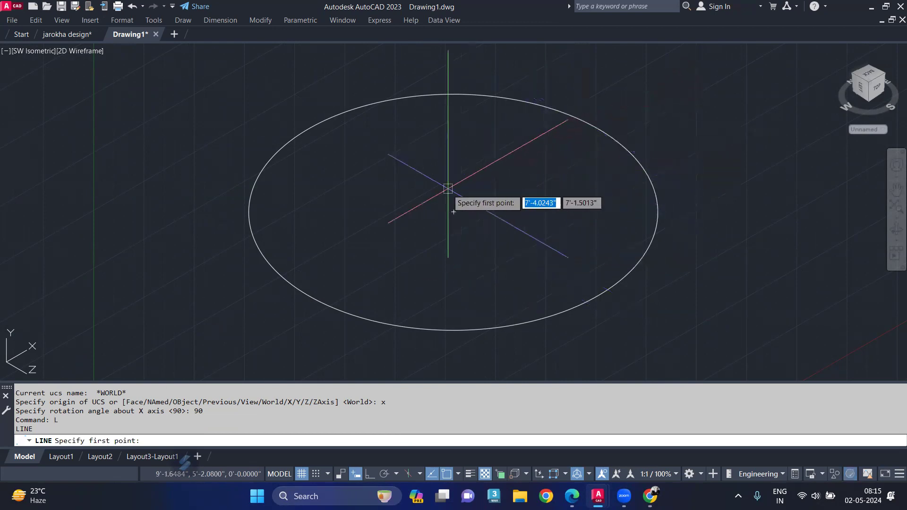
# With Ortho on, draw a 3' line from the circle's centre to its edge
pyautogui.click(453, 210)
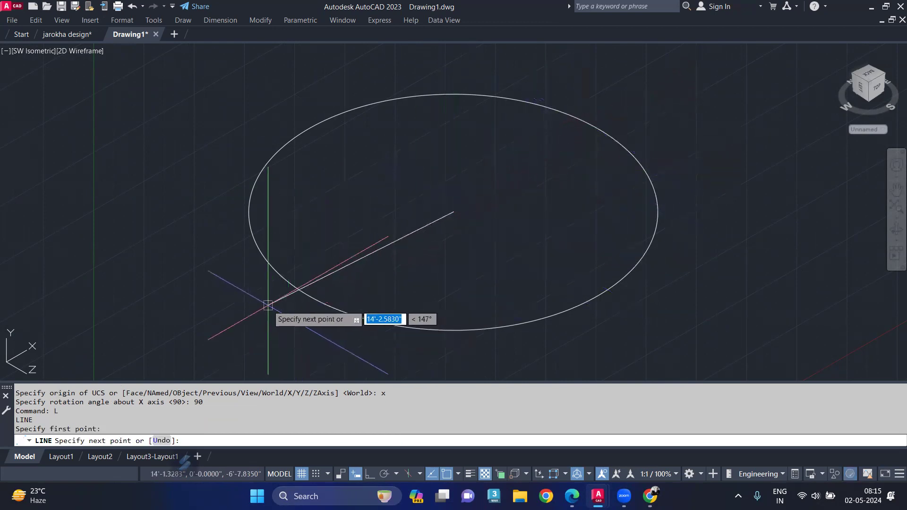
pyautogui.press('F8')
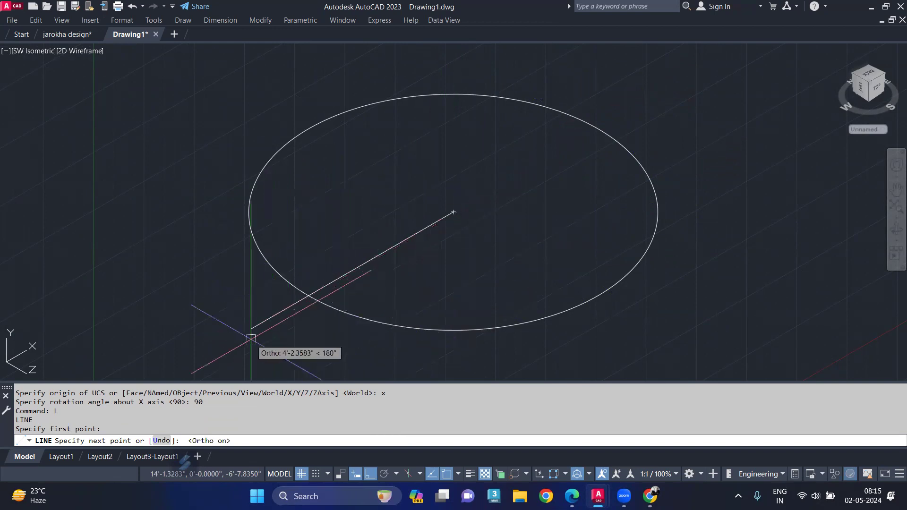
pyautogui.write("3'")
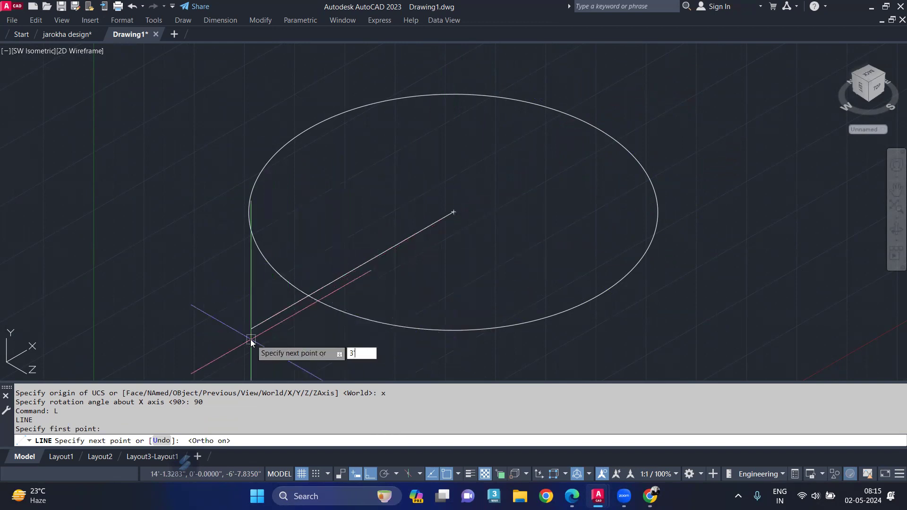
pyautogui.press('Return')
pyautogui.press('Return')
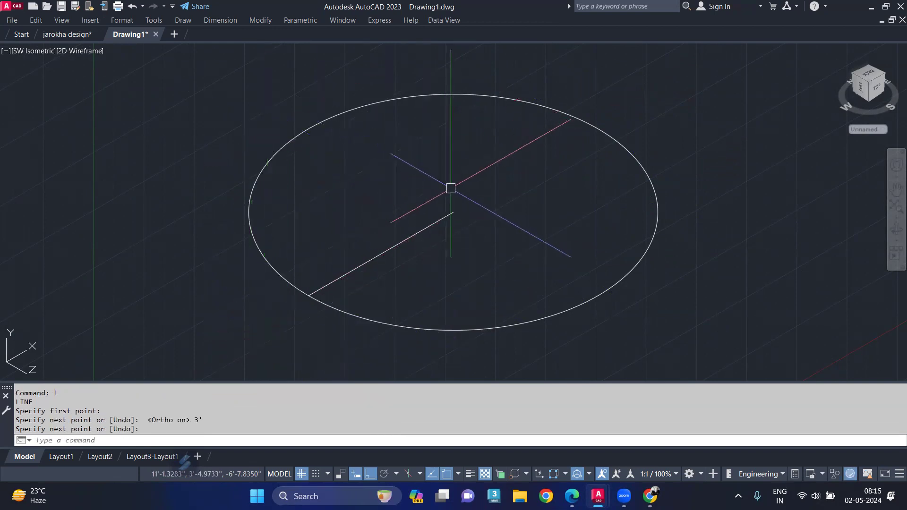
pyautogui.write('L')
pyautogui.press('Return')
# Draw a 3' vertical line rising from the circle's centre
pyautogui.click(454, 212)
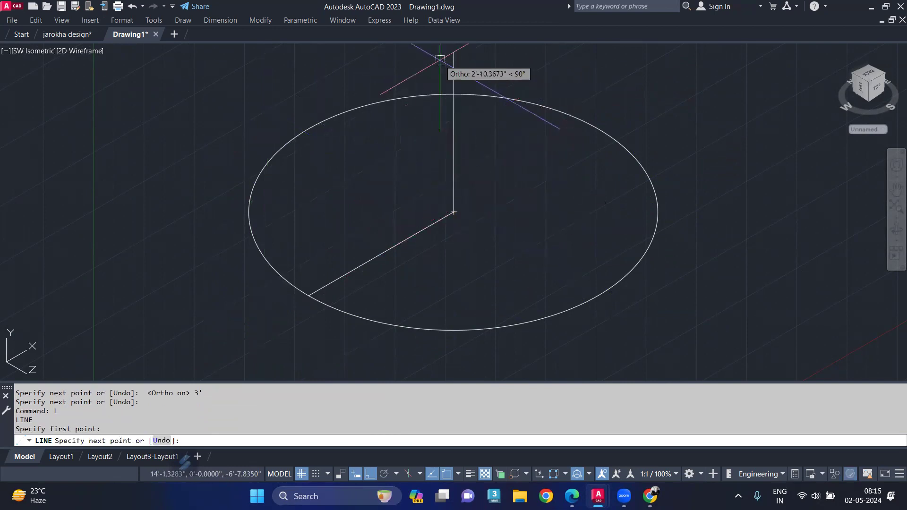
pyautogui.write("3'")
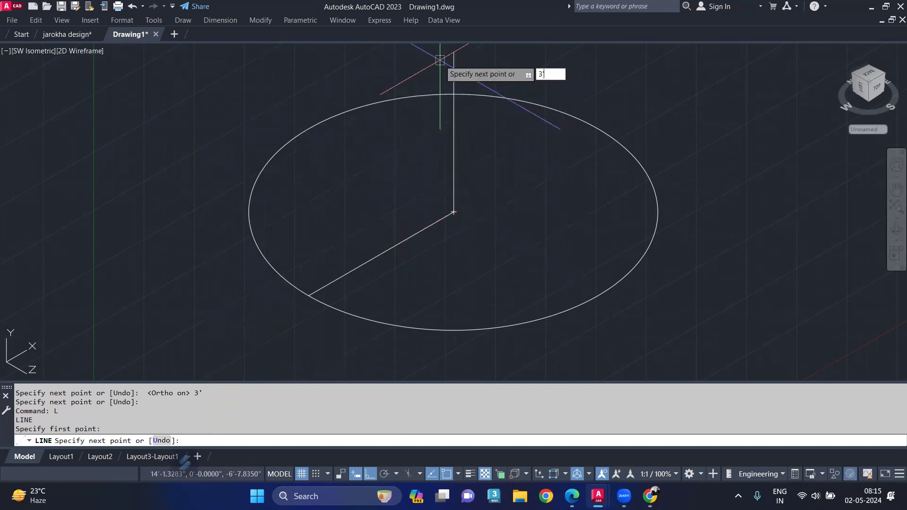
pyautogui.press('Return')
pyautogui.press('Return')
pyautogui.scroll(-2, 362, 147)
# Draw a 3-point arc from the radius line's outer end to the vertical line's top
pyautogui.moveTo(340, 162); pyautogui.dragTo(322, 165, button='middle')
pyautogui.write('a')
pyautogui.press('Return')
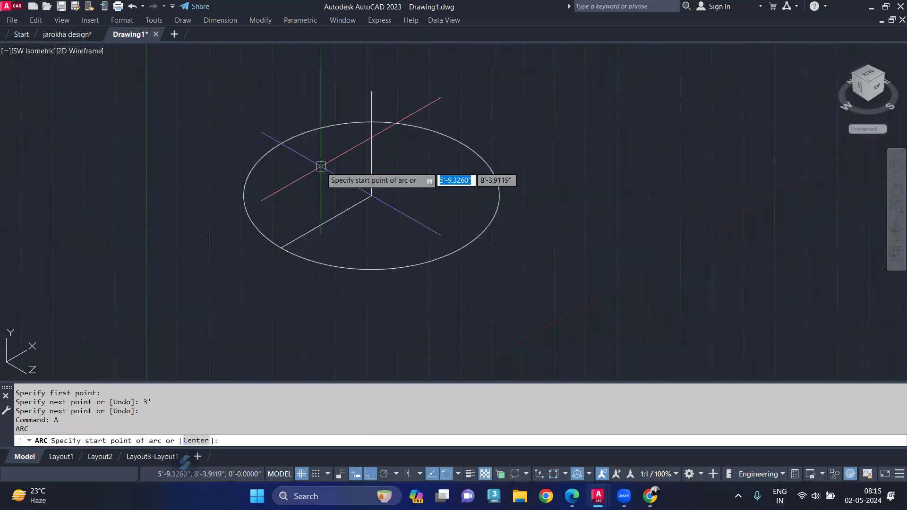
pyautogui.click(281, 248)
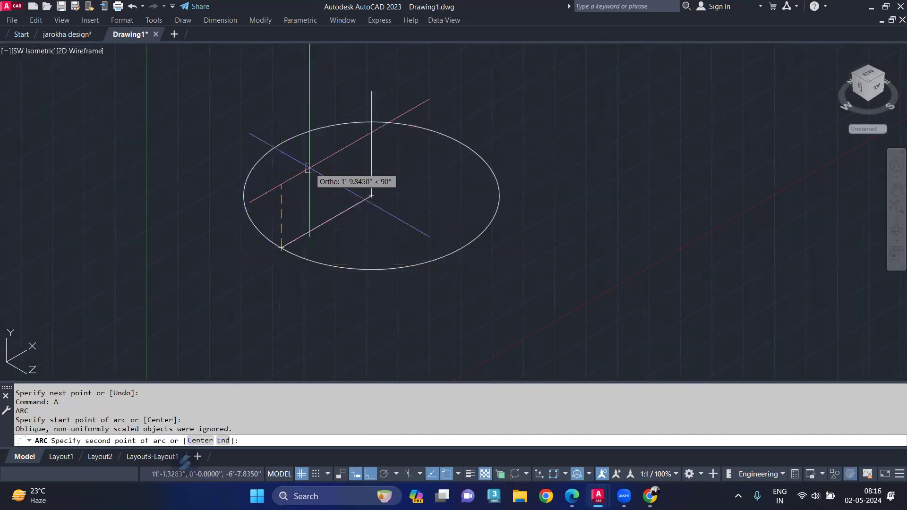
pyautogui.press('F8')
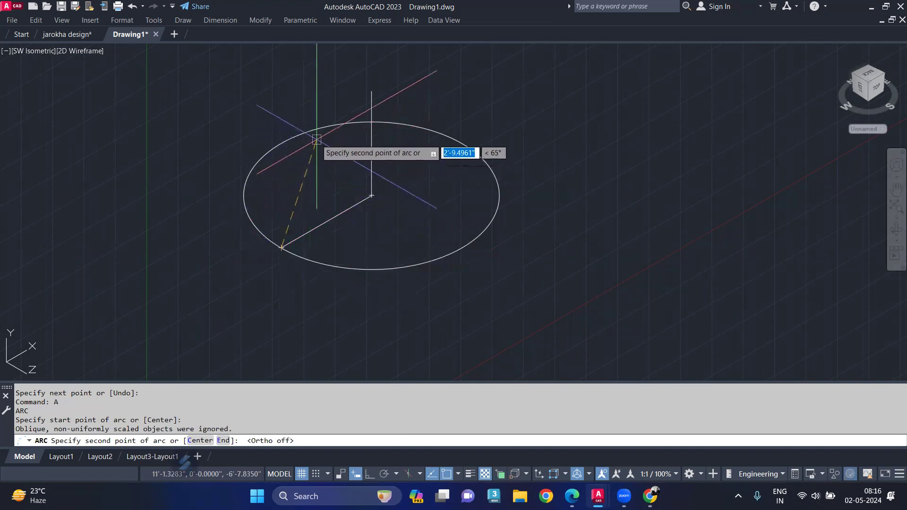
pyautogui.keyDown('shift'); pyautogui.moveTo(307, 142); pyautogui.dragTo(280, 130, button='middle'); pyautogui.keyUp('shift')
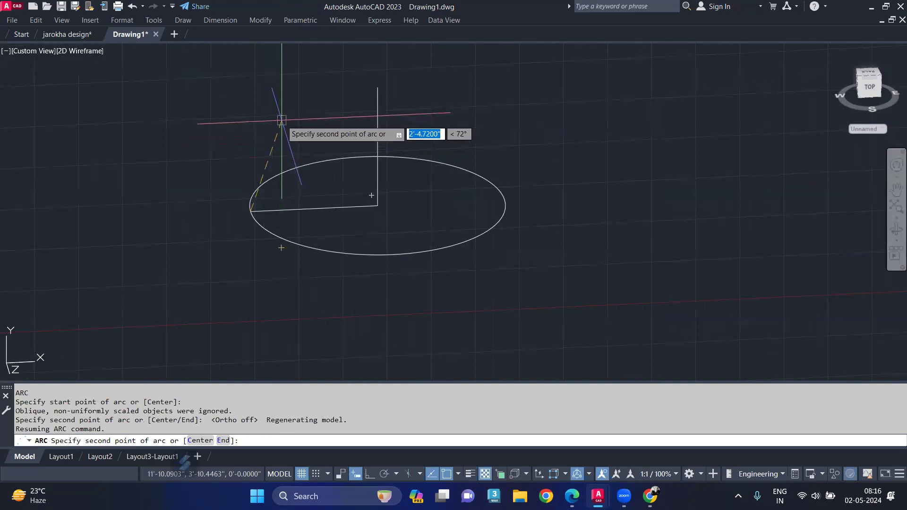
pyautogui.click(283, 118)
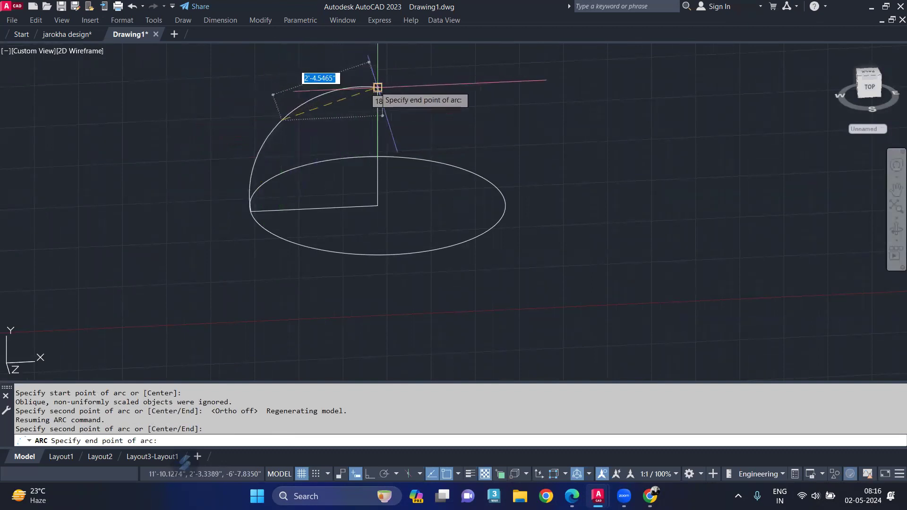
pyautogui.click(377, 87)
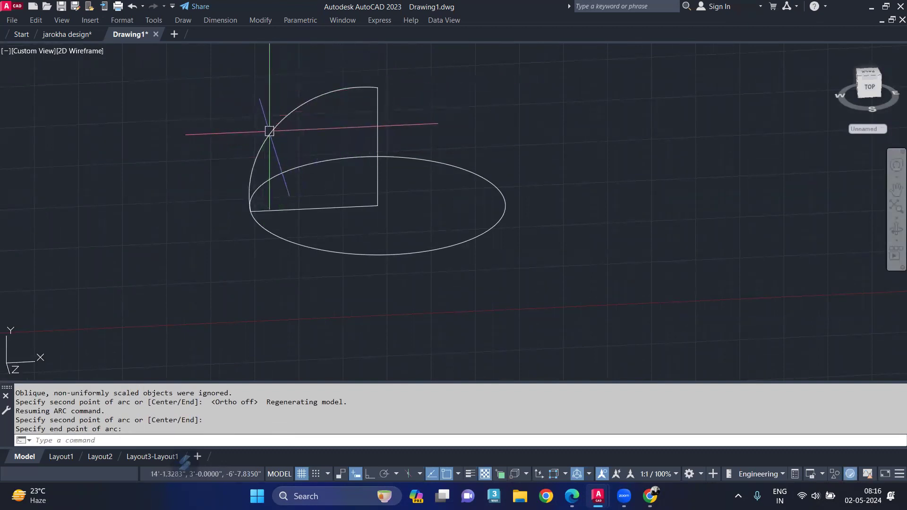
pyautogui.click(277, 127)
pyautogui.click(282, 120)
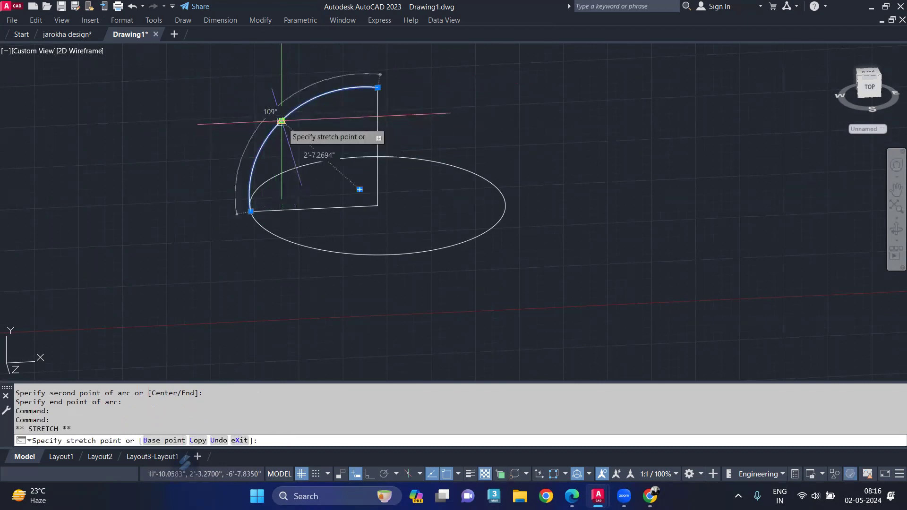
pyautogui.press('Escape')
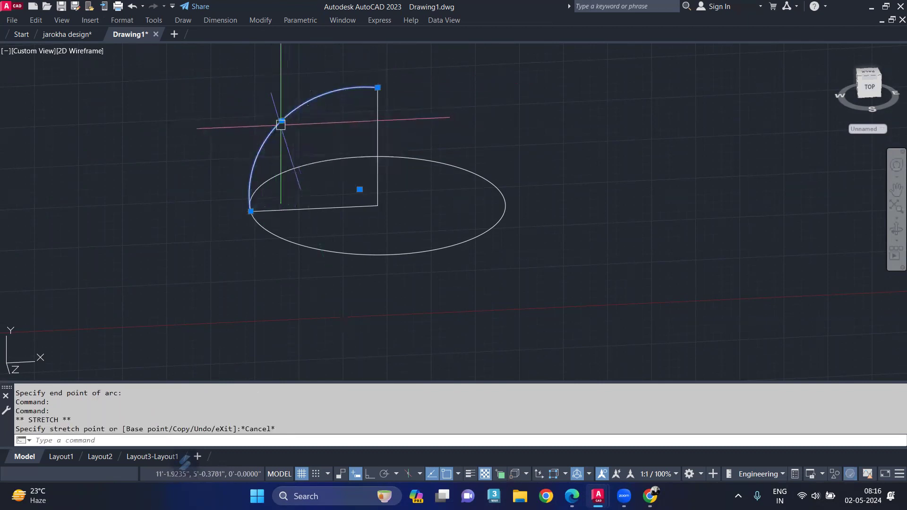
pyautogui.press('Escape')
# Draw a second 3-point arc from the circle's edge to the vertical line and select the radius line
pyautogui.press('Return')
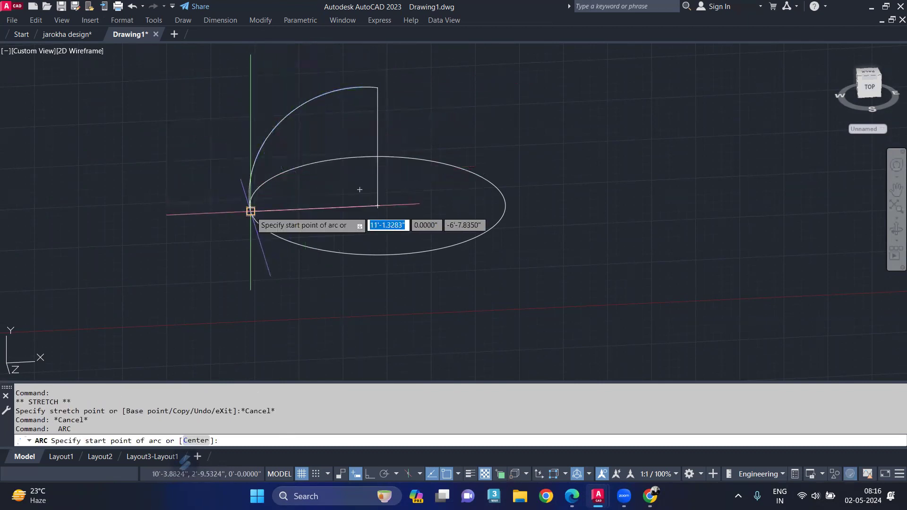
pyautogui.click(249, 208)
pyautogui.click(294, 137)
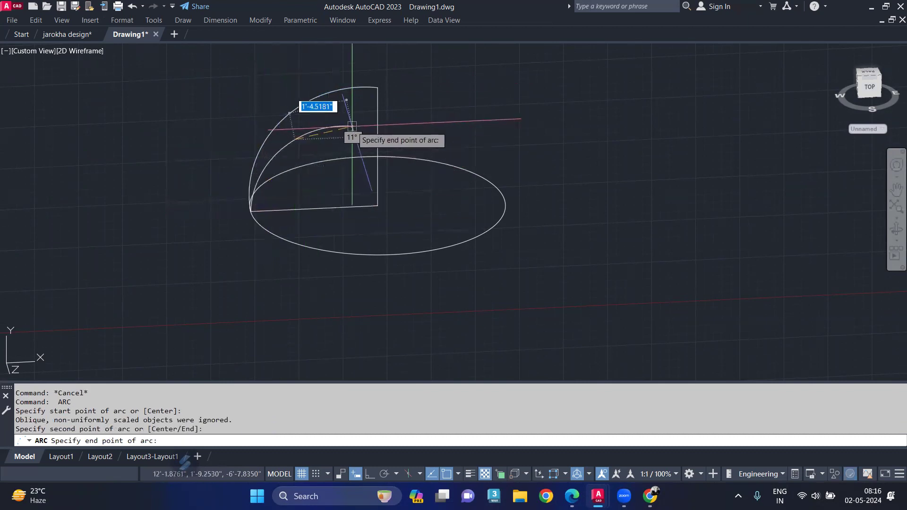
pyautogui.click(377, 115)
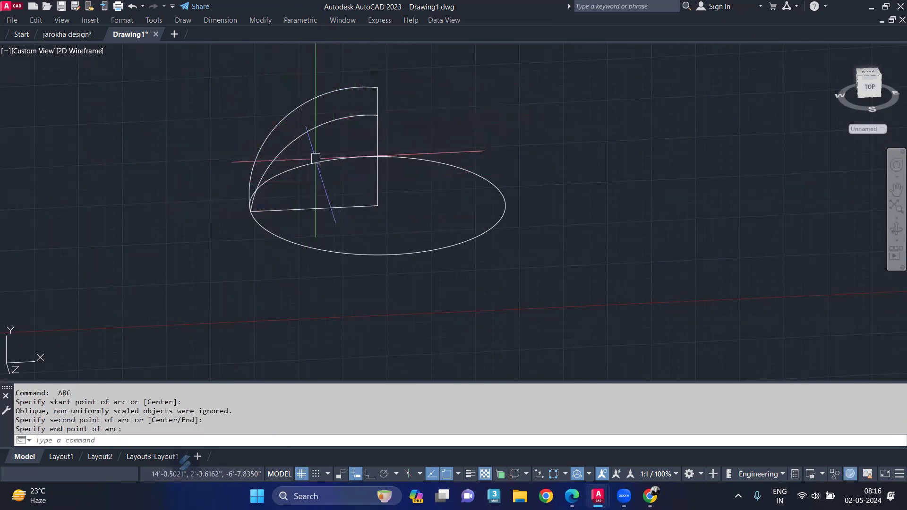
pyautogui.keyDown('shift'); pyautogui.moveTo(299, 154); pyautogui.dragTo(375, 159, button='middle'); pyautogui.keyUp('shift')
pyautogui.moveTo(375, 163); pyautogui.dragTo(354, 172)
pyautogui.press('Escape')
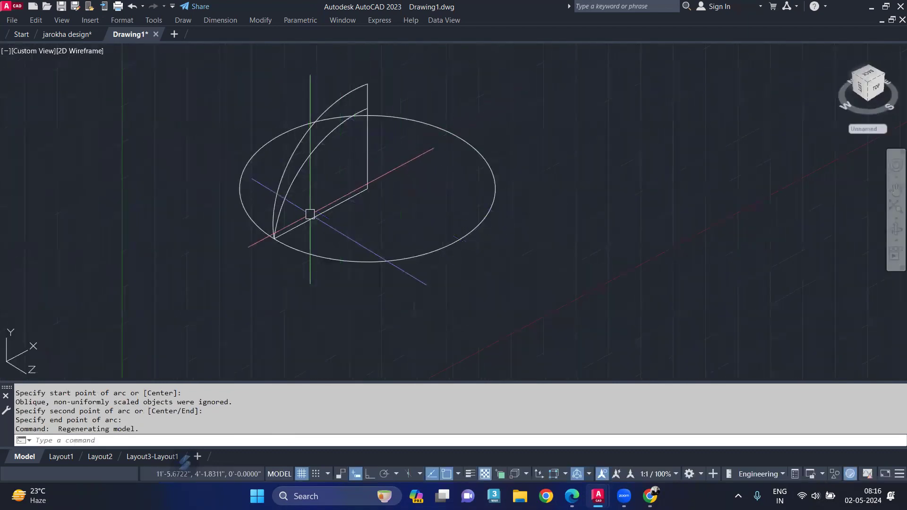
pyautogui.click(319, 215)
# Delete the radius line and reset the UCS to World
pyautogui.press('Delete')
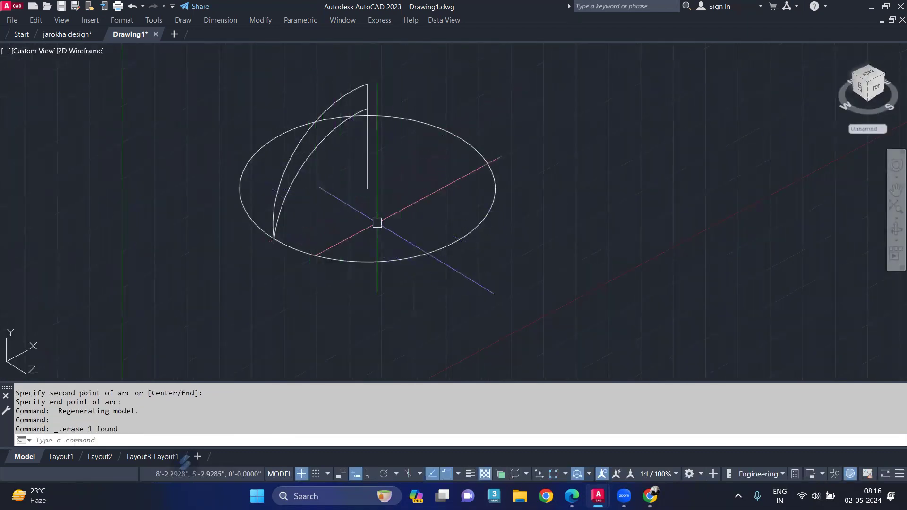
pyautogui.write('u')
pyautogui.press('Return')
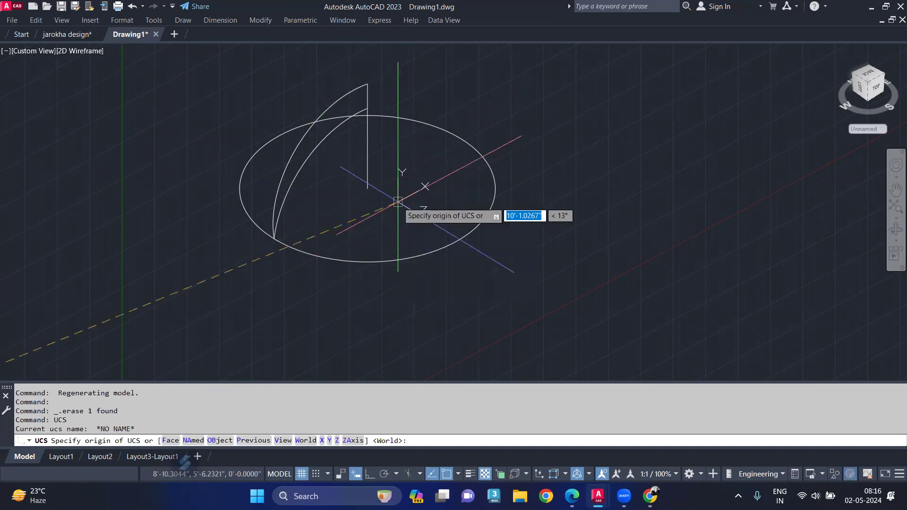
pyautogui.press('Return')
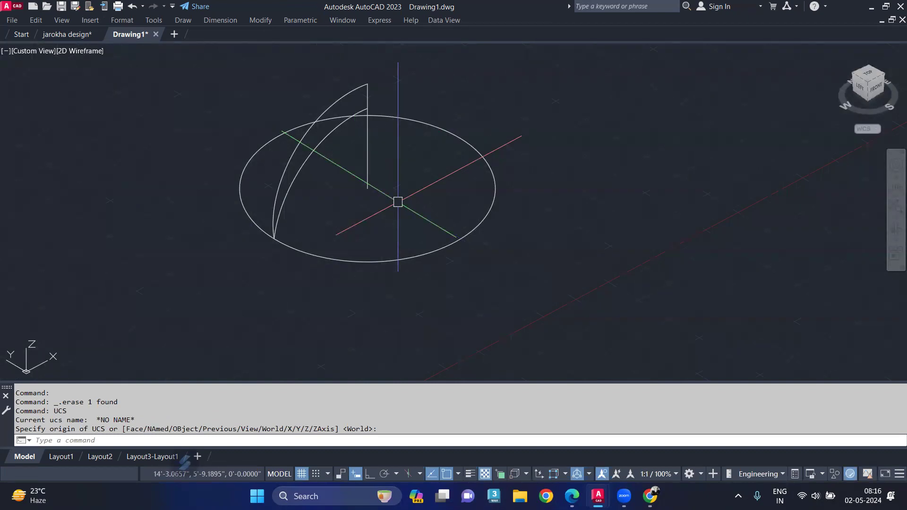
# Start a polar array of both dome arcs centred on the ellipse centre
pyautogui.write('-ar')
pyautogui.press('Return')
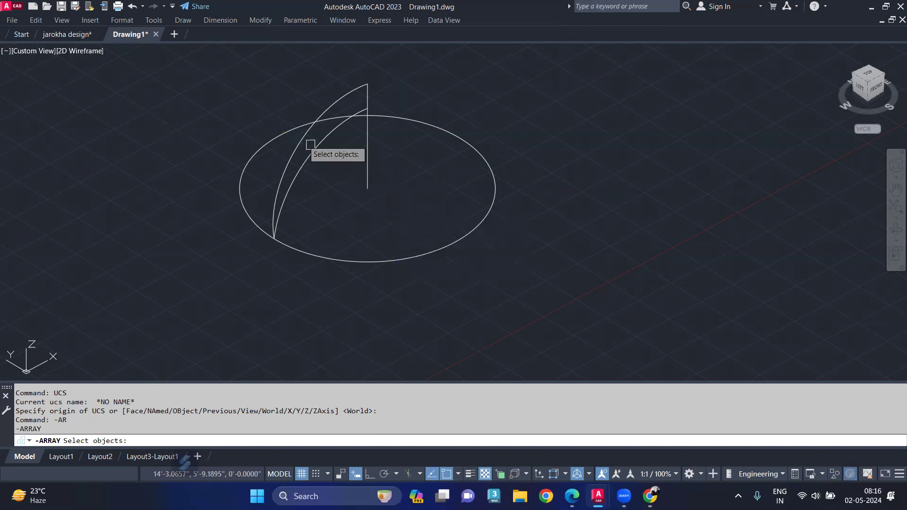
pyautogui.click(310, 149)
pyautogui.click(299, 144)
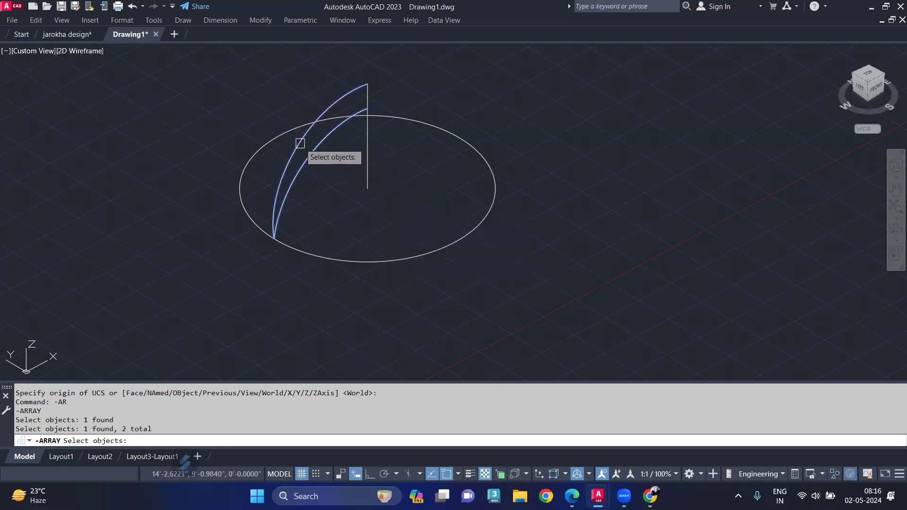
pyautogui.press('Return')
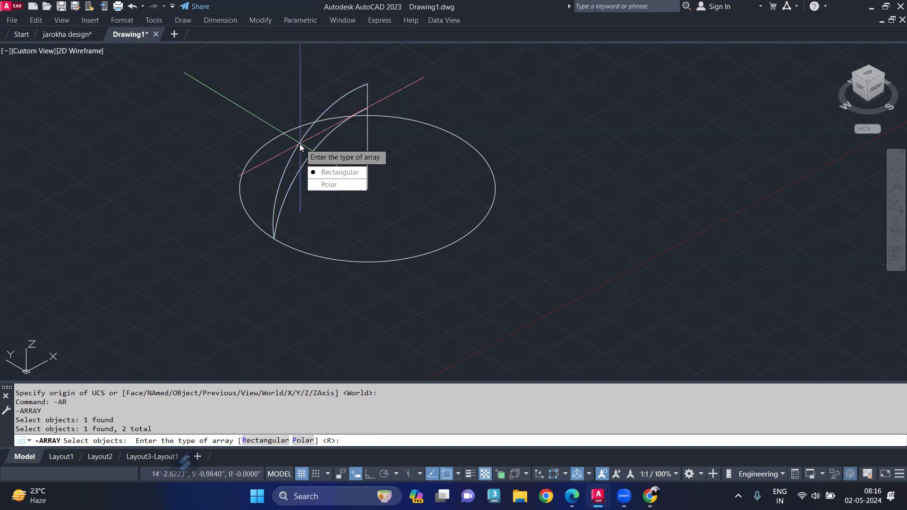
pyautogui.click(334, 187)
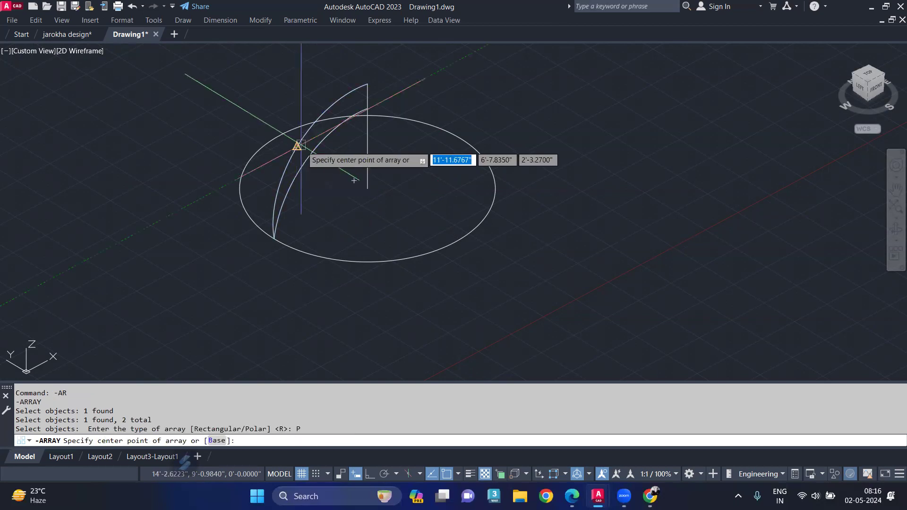
pyautogui.click(367, 189)
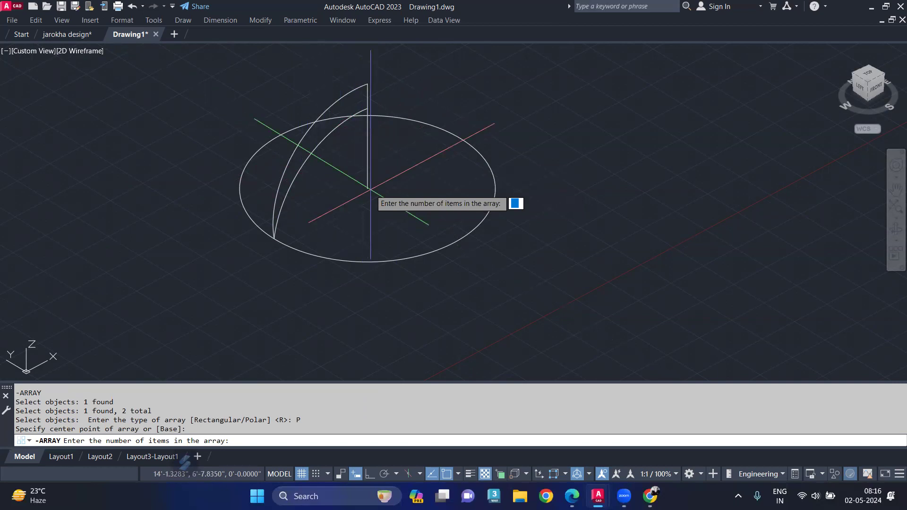
# Set the polar array to 3 items over 60° with rotated copies
pyautogui.write('3')
pyautogui.press('Return')
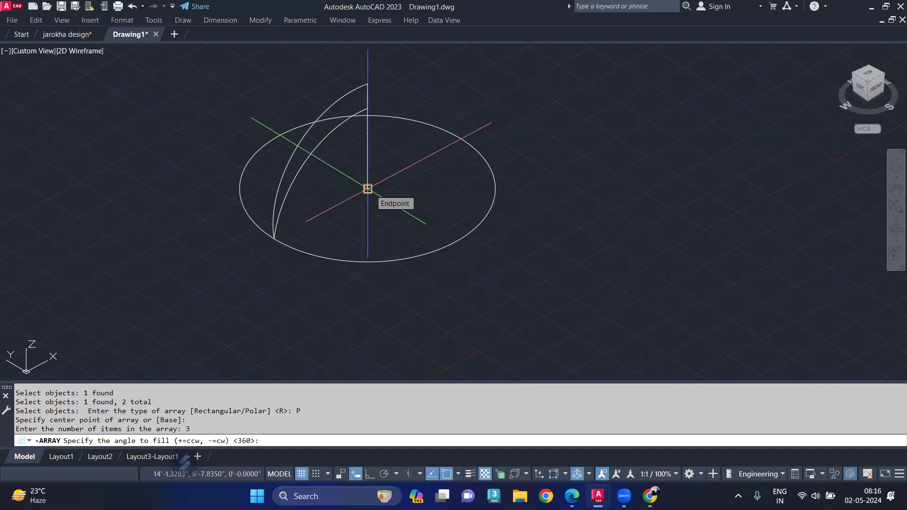
pyautogui.write('60')
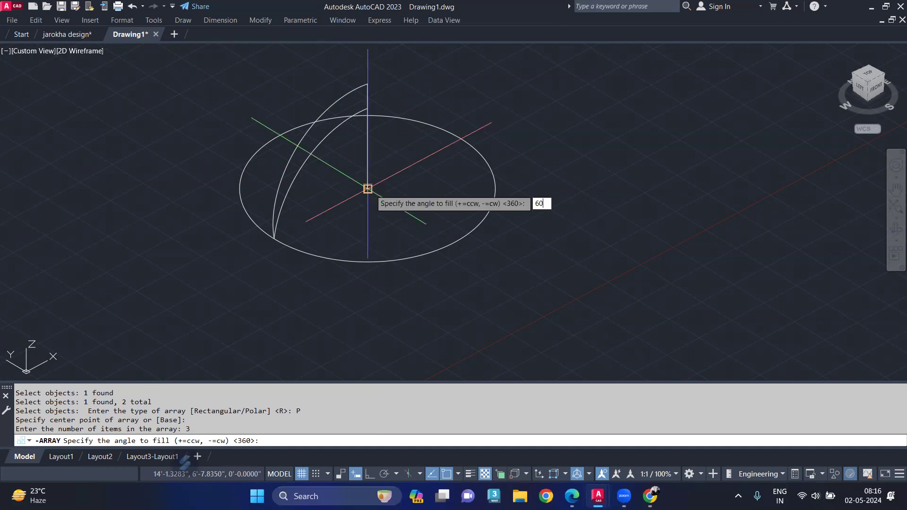
pyautogui.press('Return')
pyautogui.press('Return')
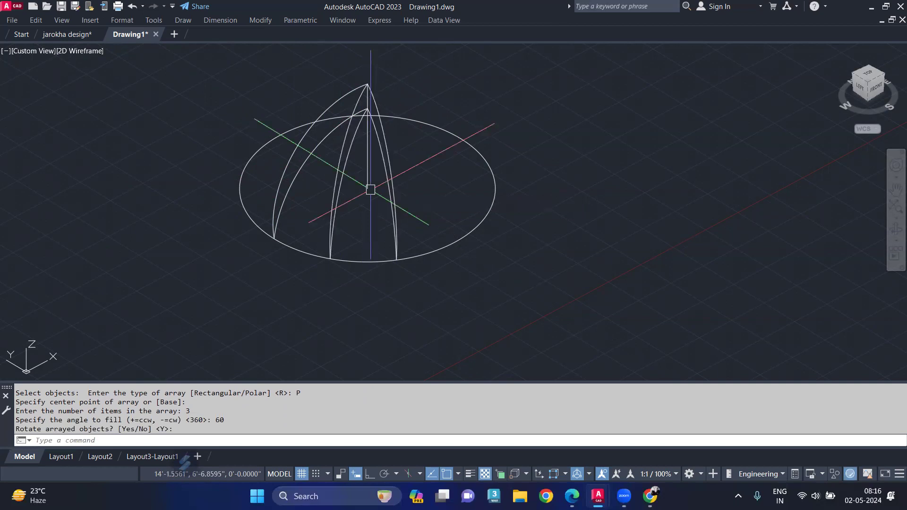
pyautogui.keyDown('shift'); pyautogui.moveTo(322, 190); pyautogui.dragTo(322, 190, button='middle'); pyautogui.keyUp('shift')
pyautogui.moveTo(268, 181)
pyautogui.keyDown('shift'); pyautogui.mouseDown(button='middle')
pyautogui.moveTo(444, 162)
pyautogui.moveTo(370, 146)
pyautogui.moveTo(284, 150)
pyautogui.moveTo(271, 162)
pyautogui.moveTo(417, 174)
pyautogui.moveTo(320, 203)
pyautogui.moveTo(328, 218)
pyautogui.moveTo(364, 177)
pyautogui.moveTo(409, 160)
pyautogui.moveTo(390, 170)
pyautogui.moveTo(371, 235)
pyautogui.moveTo(354, 170)
pyautogui.mouseUp(button='middle'); pyautogui.keyUp('shift')
# Draw a 0.5-radius circle beside the dome as the rib profile
pyautogui.scroll(1, 170, 228)
pyautogui.scroll(2, 208, 213)
pyautogui.moveTo(209, 213); pyautogui.dragTo(234, 264, button='middle')
pyautogui.write('c')
pyautogui.press('Return')
pyautogui.click(241, 263)
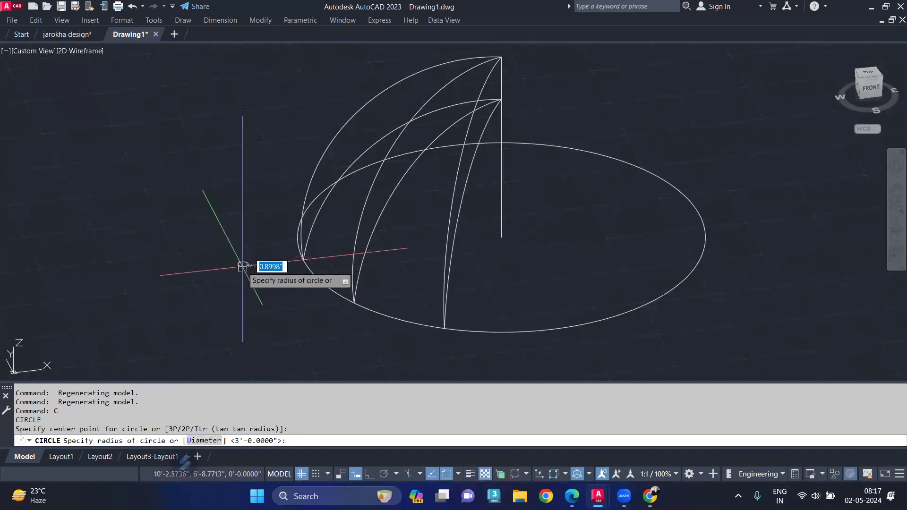
pyautogui.scroll(2, 241, 274)
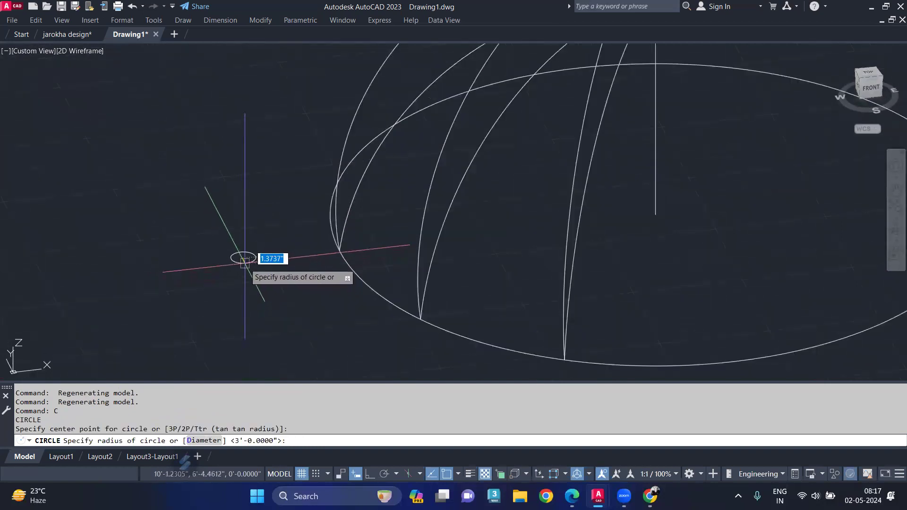
pyautogui.scroll(3, 243, 261)
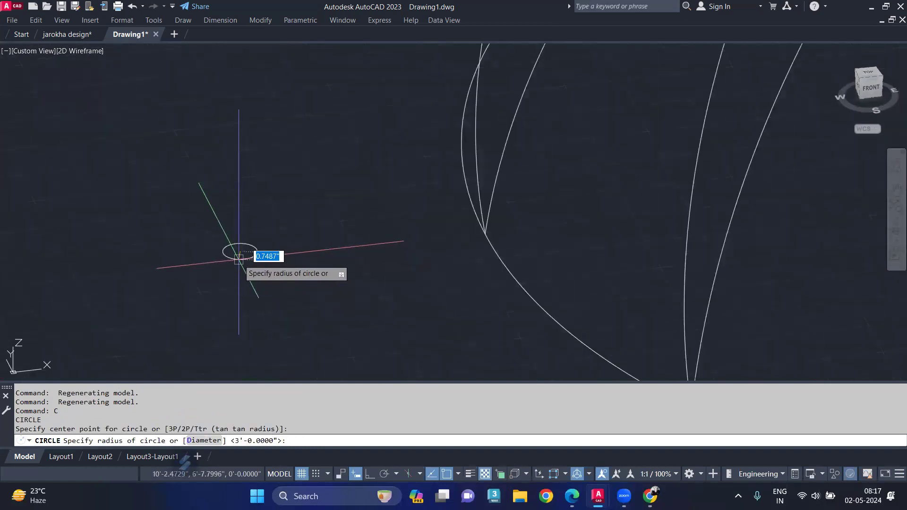
pyautogui.press('BackSpace')
pyautogui.press('Return')
# Sweep the 0.5 circle along the outer dome arc into a solid rib tube
pyautogui.moveTo(290, 237); pyautogui.dragTo(245, 308, button='middle')
pyautogui.moveTo(437, 67)
pyautogui.keyDown('shift'); pyautogui.mouseDown(button='middle')
pyautogui.moveTo(425, 103)
pyautogui.moveTo(445, 148)
pyautogui.mouseUp(button='middle'); pyautogui.keyUp('shift')
pyautogui.click(445, 136)
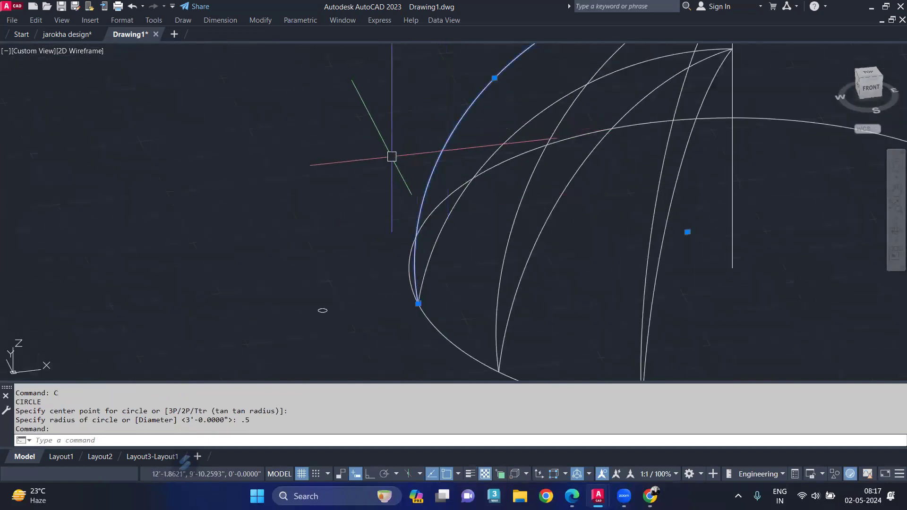
pyautogui.press('Escape')
pyautogui.write('sweep')
pyautogui.press('Return')
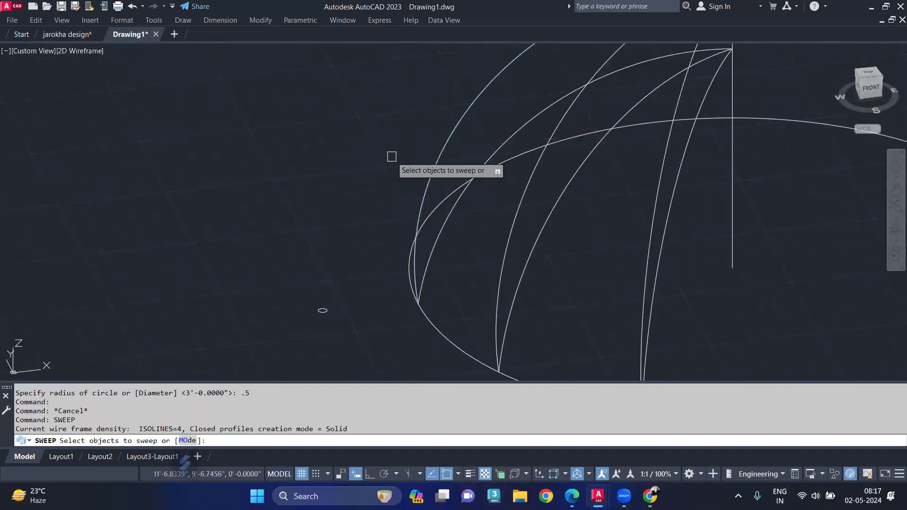
pyautogui.click(323, 311)
pyautogui.press('Return')
# Display the model with flat shading and edges using SHADE
pyautogui.scroll(-2, 381, 210)
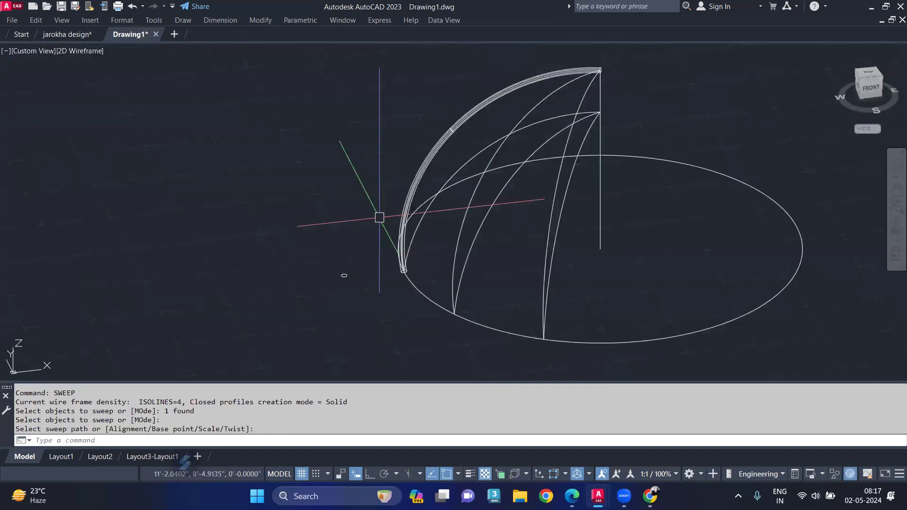
pyautogui.write('sh')
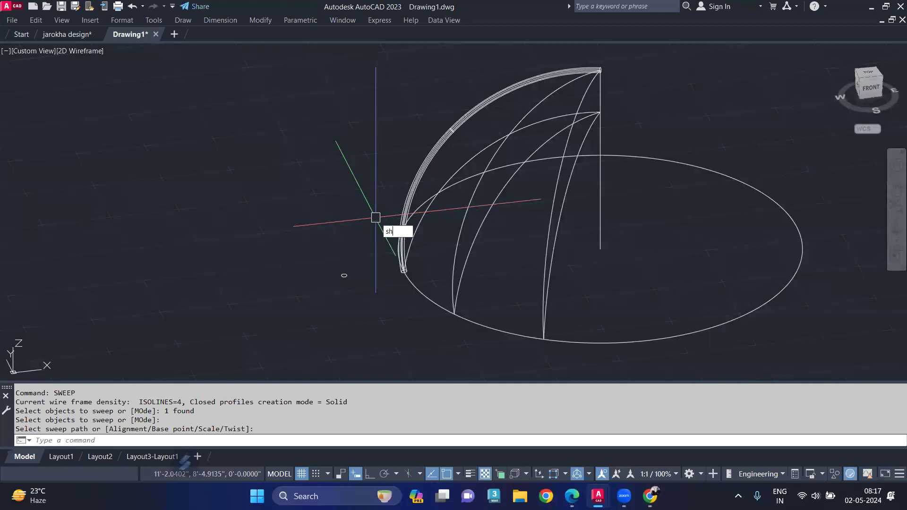
pyautogui.write('e')
pyautogui.press('Return')
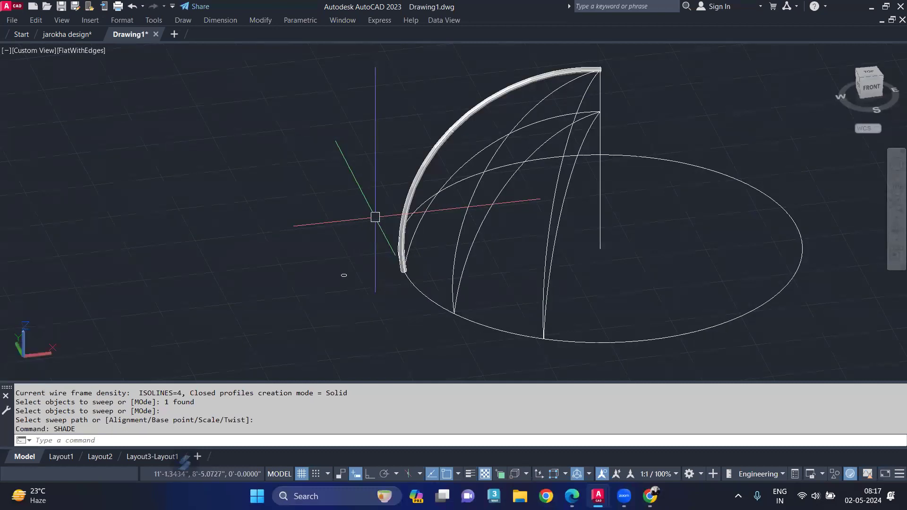
pyautogui.scroll(2, 326, 297)
pyautogui.moveTo(310, 318); pyautogui.dragTo(307, 316, button='middle')
pyautogui.scroll(-1, 308, 302)
pyautogui.scroll(3, 304, 279)
pyautogui.scroll(3, 303, 278)
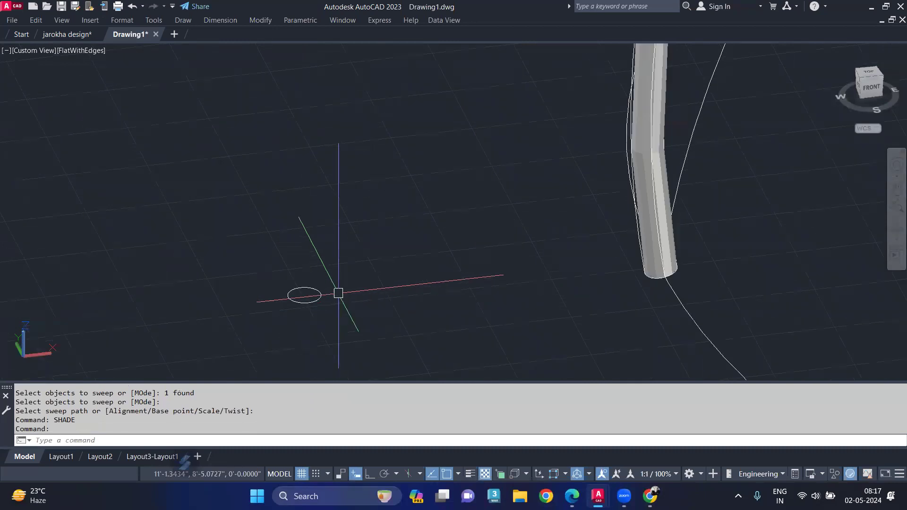
# Place the centre of another circle beside the first one
pyautogui.write('c')
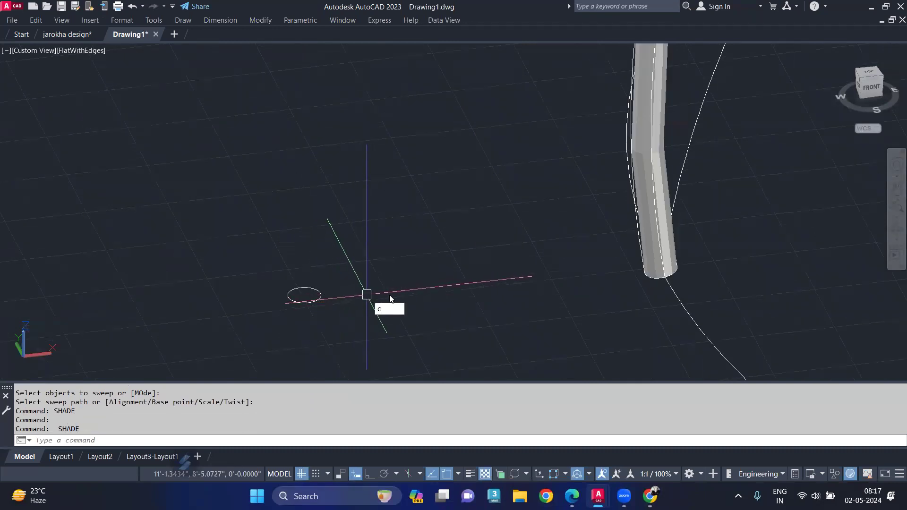
pyautogui.press('Return')
pyautogui.click(407, 294)
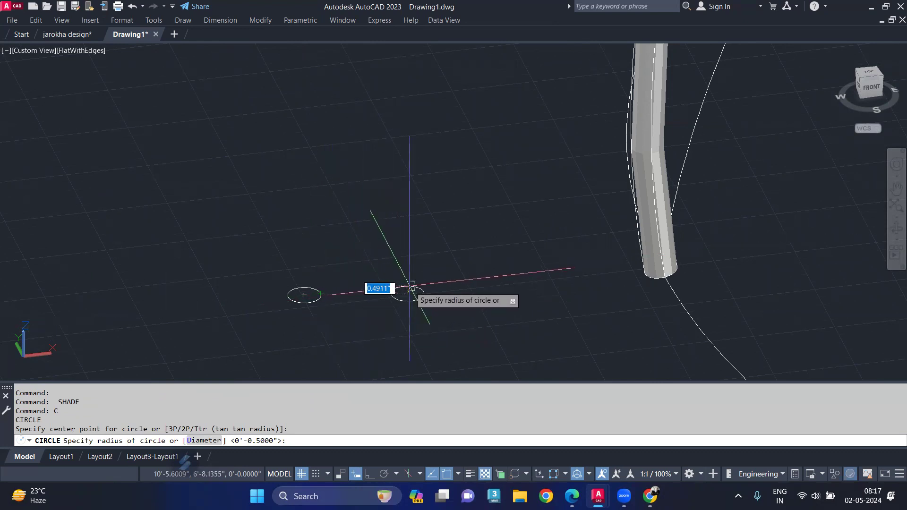
# Create a 0.30-radius circle and sweep it along the inner dome arc
pyautogui.press('BackSpace')
pyautogui.press('Return')
pyautogui.write('sweep')
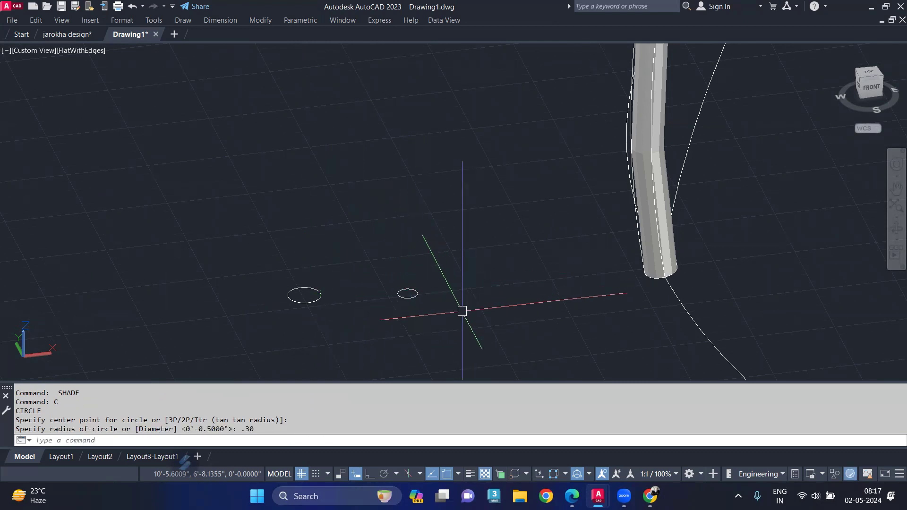
pyautogui.press('Return')
pyautogui.click(408, 293)
pyautogui.press('Return')
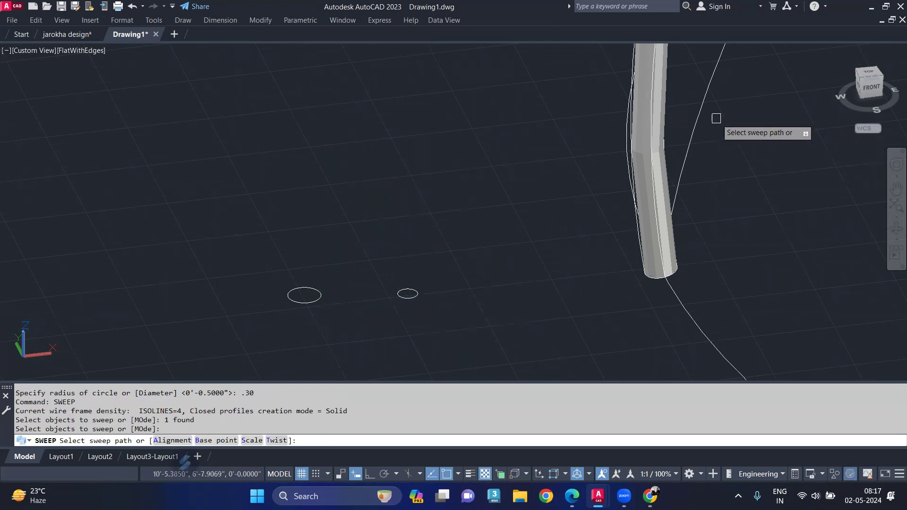
pyautogui.click(702, 118)
# Window-select both leftover profile circles and delete them
pyautogui.scroll(-3, 711, 163)
pyautogui.moveTo(711, 162)
pyautogui.mouseDown(button='middle')
pyautogui.moveTo(750, 176)
pyautogui.moveTo(553, 257)
pyautogui.mouseUp(button='middle')
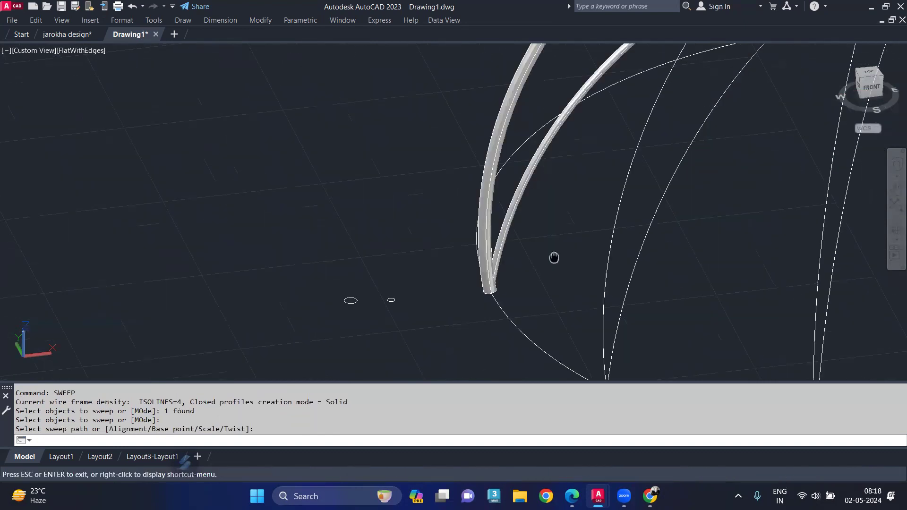
pyautogui.scroll(-2, 541, 223)
pyautogui.moveTo(540, 222); pyautogui.dragTo(423, 259, button='middle')
pyautogui.moveTo(469, 190); pyautogui.dragTo(324, 278)
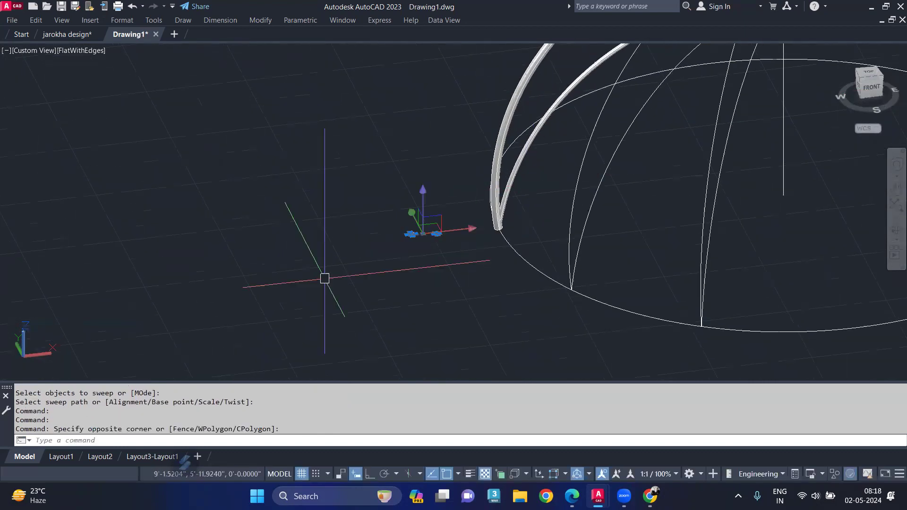
pyautogui.press('Delete')
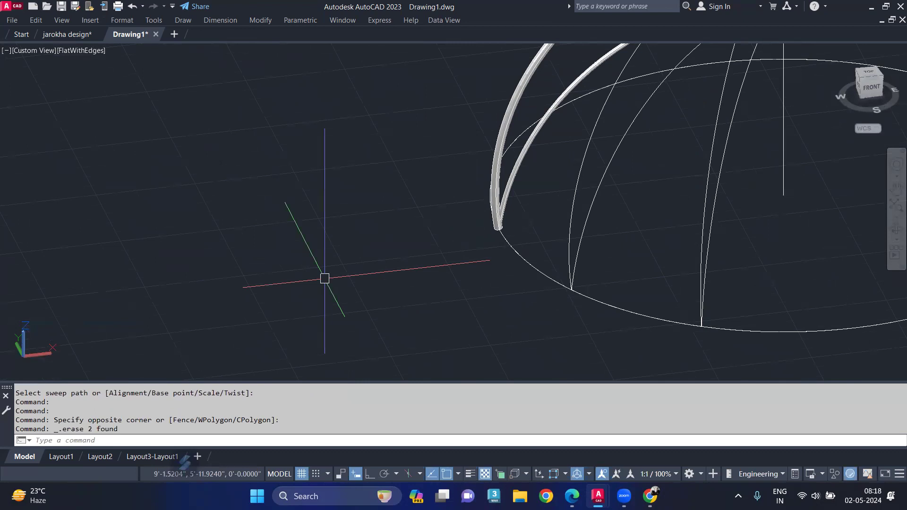
pyautogui.write('v')
# Set the VIEWRES circle zoom percent to 20000, keeping fast zooms
pyautogui.click(377, 313)
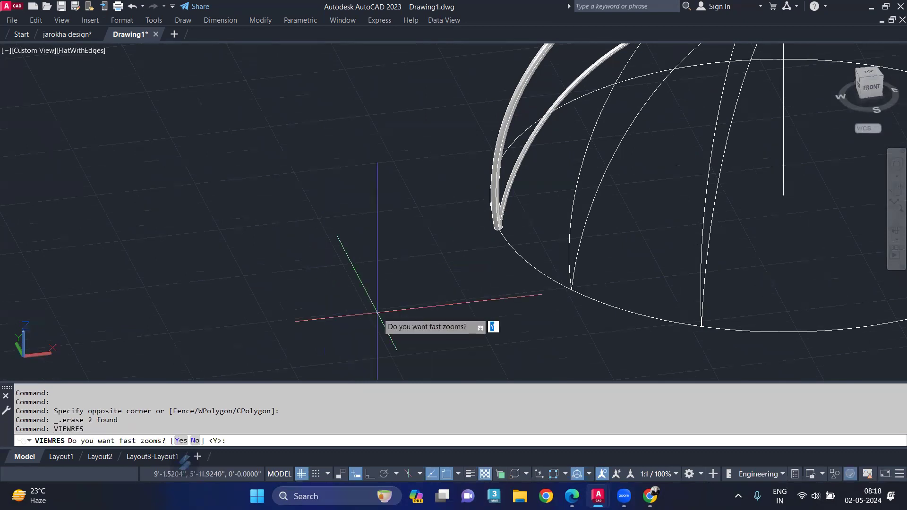
pyautogui.press('Return')
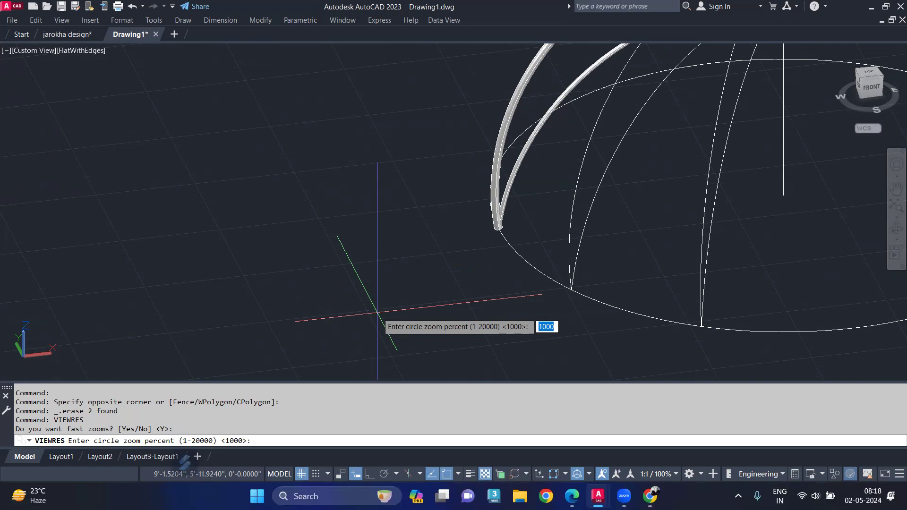
pyautogui.write('20')
pyautogui.press('Return')
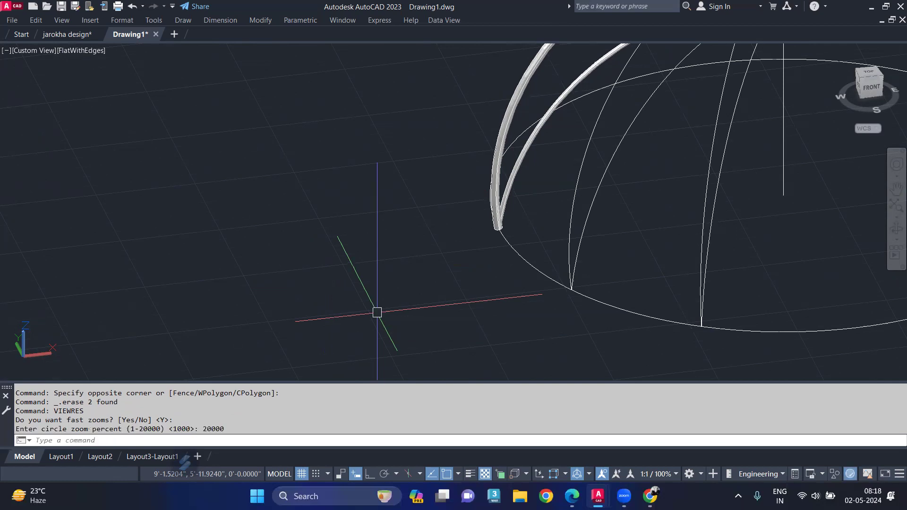
# Zoom All to show the whole model and regenerate the display
pyautogui.write('Z')
pyautogui.press('Return')
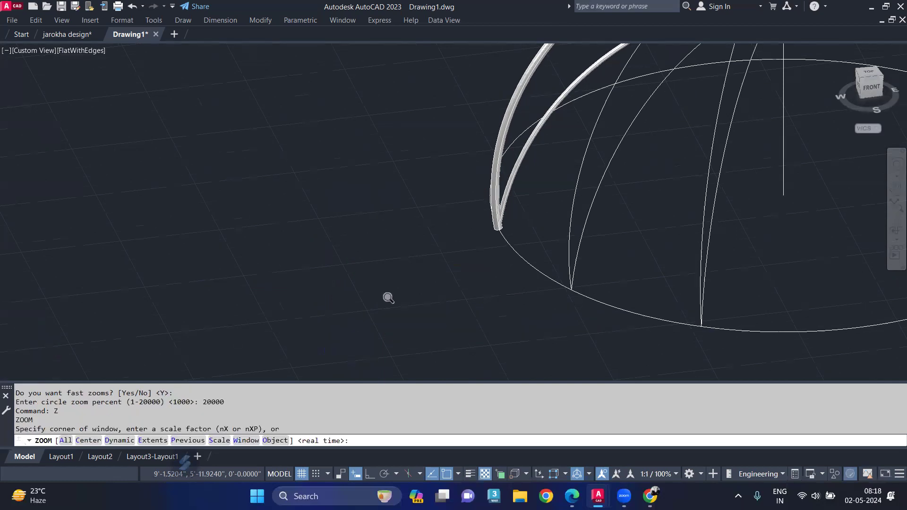
pyautogui.write('a')
pyautogui.press('Return')
pyautogui.scroll(2, 326, 288)
pyautogui.scroll(3, 283, 278)
pyautogui.scroll(2, 242, 265)
pyautogui.scroll(-2, 242, 265)
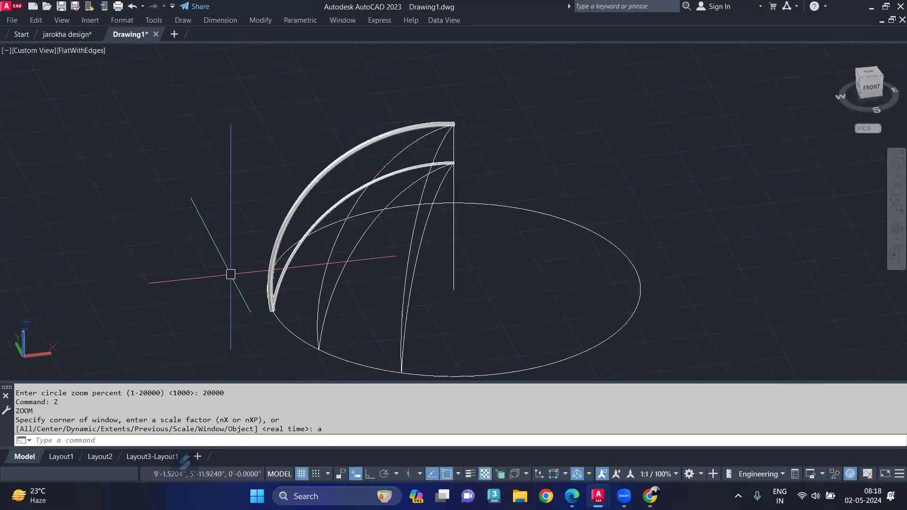
pyautogui.write('RE')
pyautogui.press('Return')
# Orbit and zoom in to inspect the tube base, clearing stray command input
pyautogui.scroll(2, 241, 302)
pyautogui.scroll(2, 265, 319)
pyautogui.scroll(2, 282, 312)
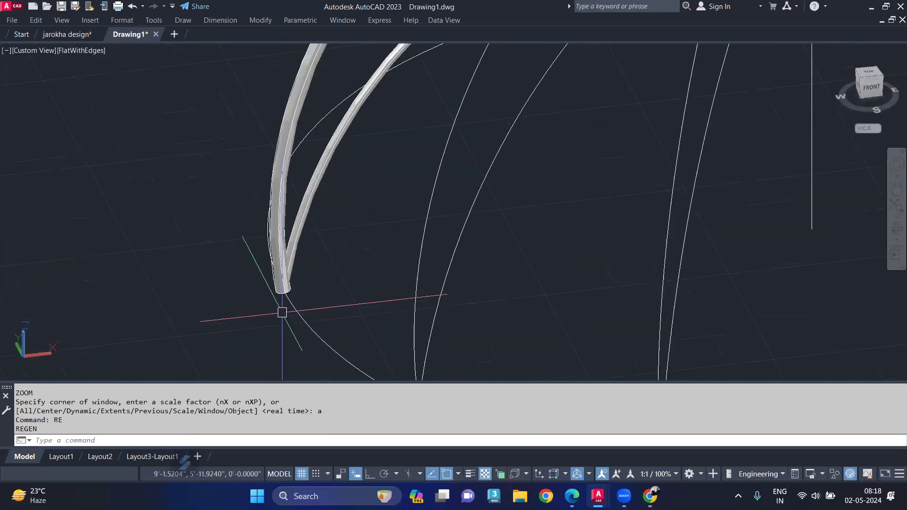
pyautogui.keyDown('shift'); pyautogui.moveTo(282, 312); pyautogui.dragTo(280, 242, button='middle'); pyautogui.keyUp('shift')
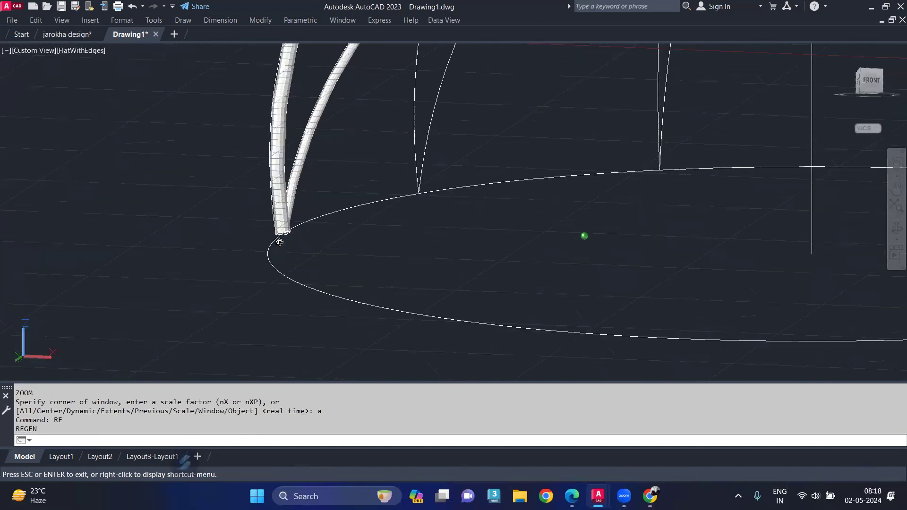
pyautogui.scroll(2, 279, 236)
pyautogui.scroll(3, 282, 200)
pyautogui.scroll(2, 293, 199)
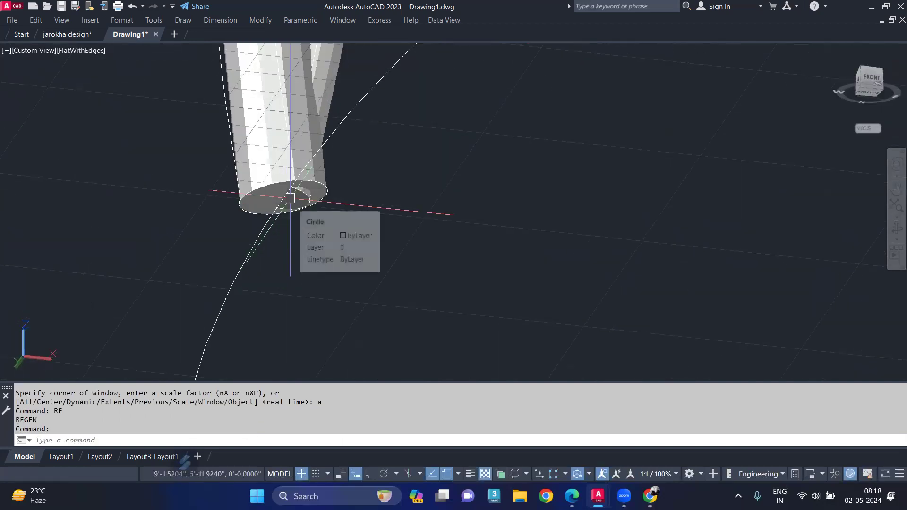
pyautogui.rightClick(290, 198)
pyautogui.press('Escape')
pyautogui.write('SPgh')
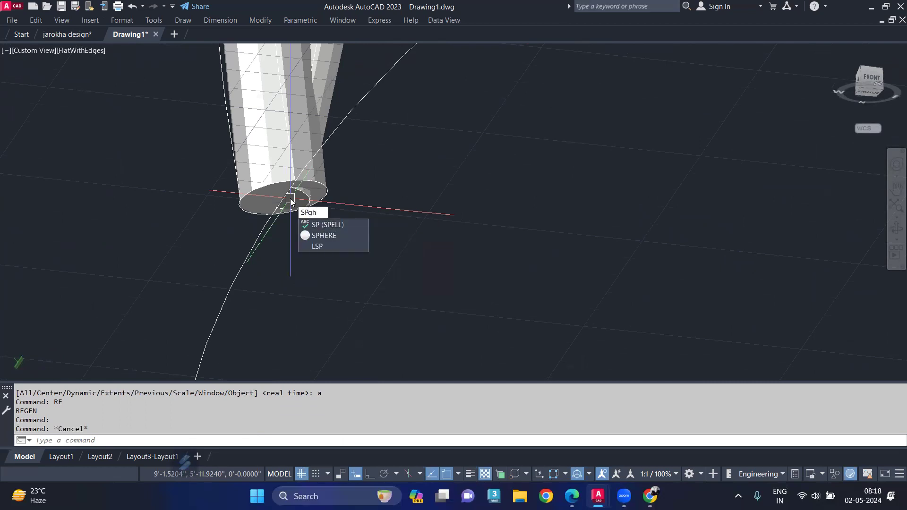
pyautogui.press('BackSpace')
pyautogui.press('BackSpace')
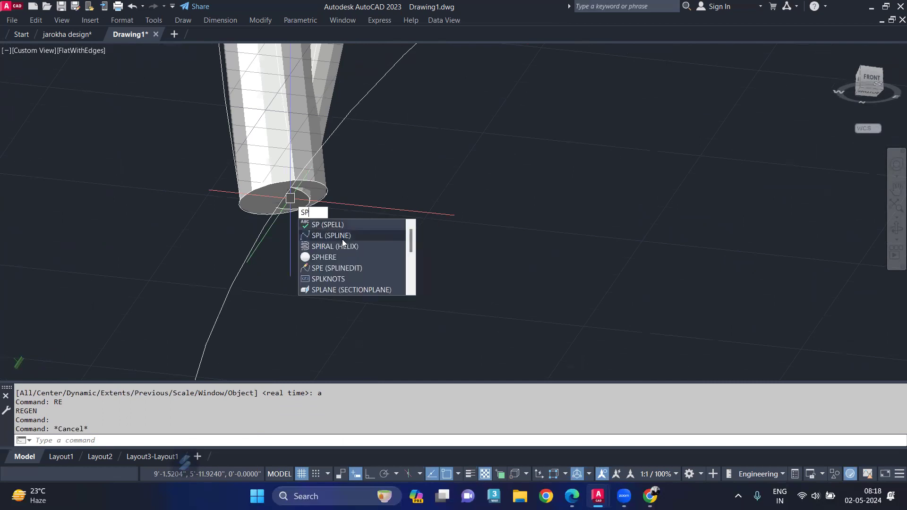
# Place a sphere of about 0.55 radius centred on the tube's lower end
pyautogui.click(348, 258)
pyautogui.click(283, 196)
pyautogui.scroll(2, 283, 196)
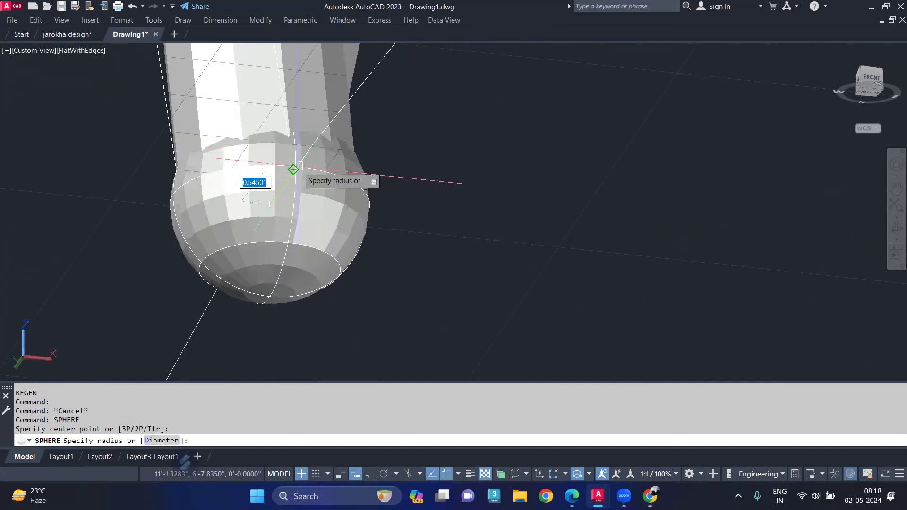
pyautogui.scroll(-1, 293, 169)
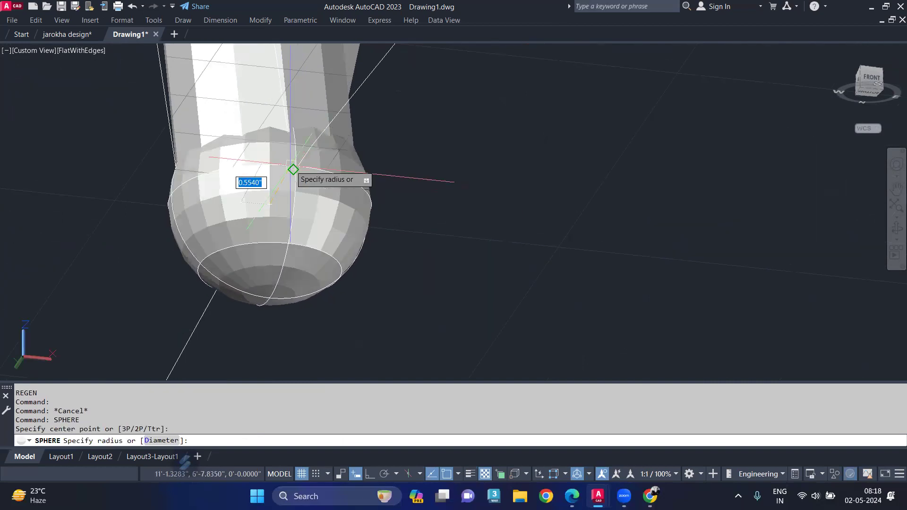
pyautogui.click(293, 169)
pyautogui.scroll(-3, 309, 166)
pyautogui.moveTo(310, 166); pyautogui.dragTo(314, 308, button='middle')
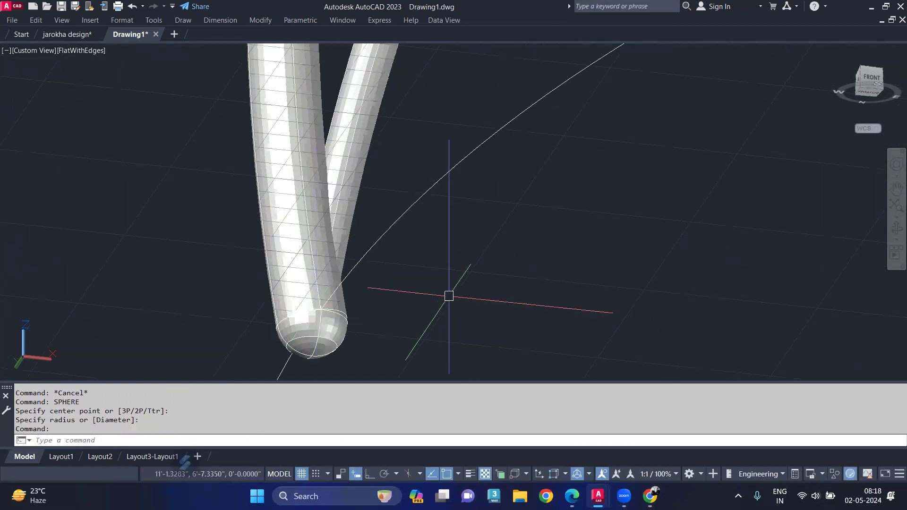
# Union both rib tubes and the end sphere into one solid
pyautogui.write('un')
pyautogui.press('Return')
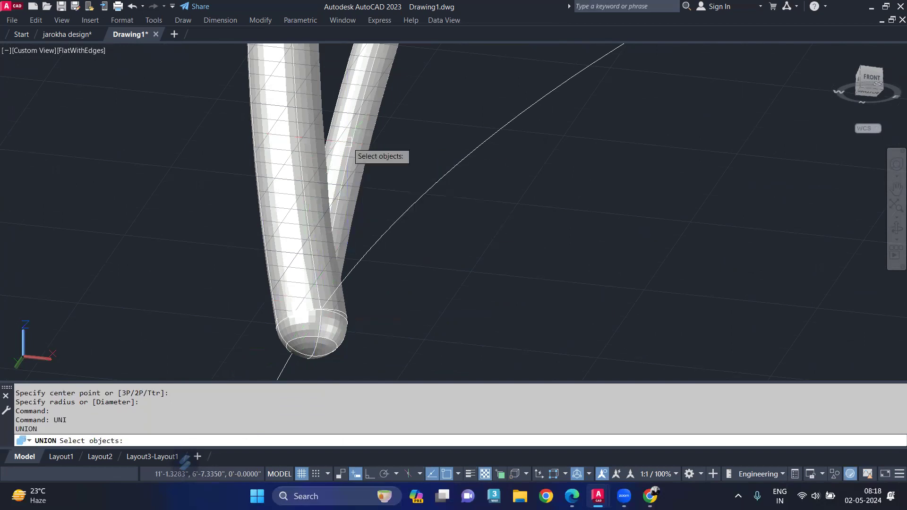
pyautogui.click(350, 143)
pyautogui.click(304, 169)
pyautogui.click(324, 333)
pyautogui.press('Return')
pyautogui.scroll(-5, 324, 333)
pyautogui.moveTo(399, 67); pyautogui.dragTo(399, 178, button='middle')
# Orbit and pan to see the dome arcs and base ellipse from the left side
pyautogui.moveTo(406, 221); pyautogui.dragTo(458, 363, button='middle')
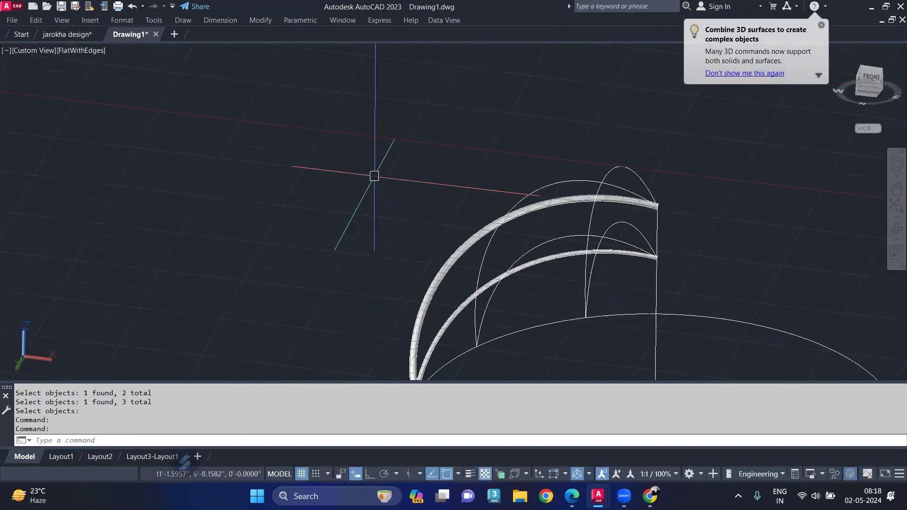
pyautogui.scroll(-2, 372, 174)
pyautogui.scroll(-1, 357, 176)
pyautogui.moveTo(367, 183)
pyautogui.keyDown('shift'); pyautogui.mouseDown(button='middle')
pyautogui.moveTo(492, 229)
pyautogui.moveTo(523, 263)
pyautogui.moveTo(381, 276)
pyautogui.mouseUp(button='middle'); pyautogui.keyUp('shift')
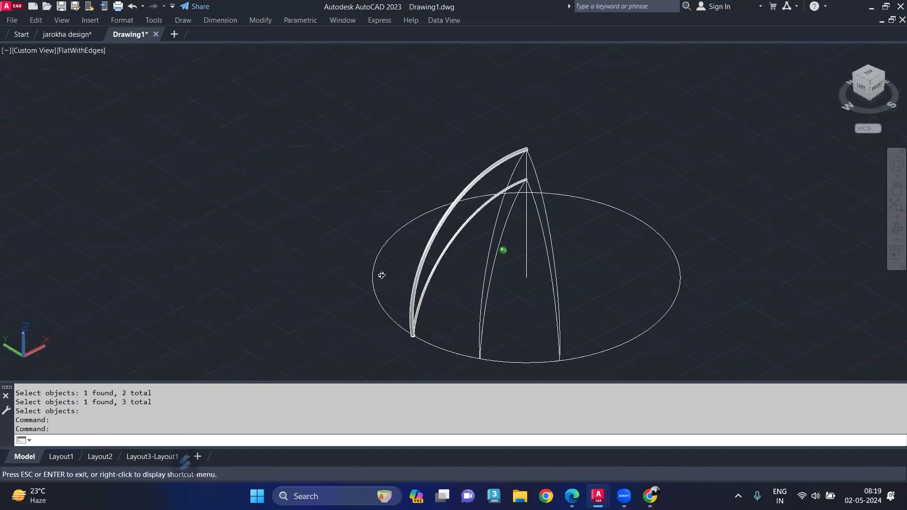
pyautogui.moveTo(420, 243)
pyautogui.keyDown('shift'); pyautogui.mouseDown(button='middle')
pyautogui.moveTo(395, 260)
pyautogui.moveTo(417, 263)
pyautogui.moveTo(512, 162)
pyautogui.mouseUp(button='middle'); pyautogui.keyUp('shift')
pyautogui.scroll(3, 512, 165)
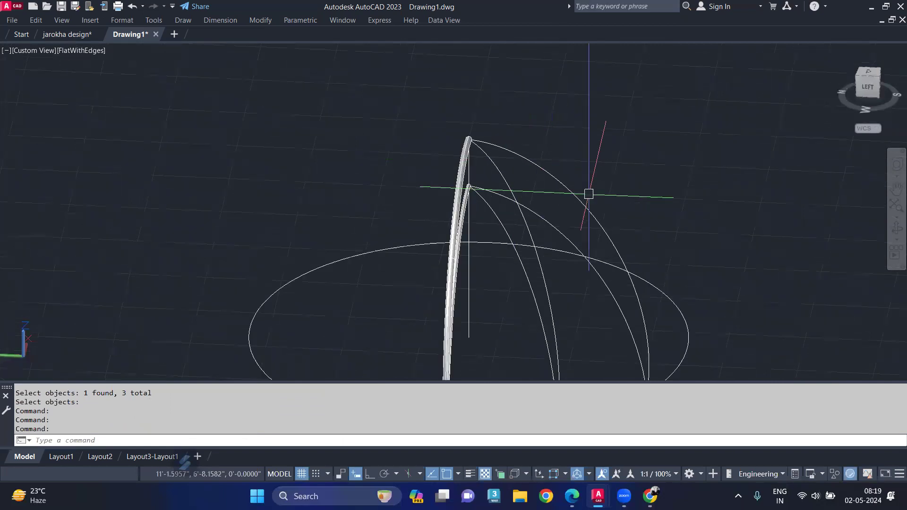
pyautogui.moveTo(588, 193); pyautogui.dragTo(475, 166, button='middle')
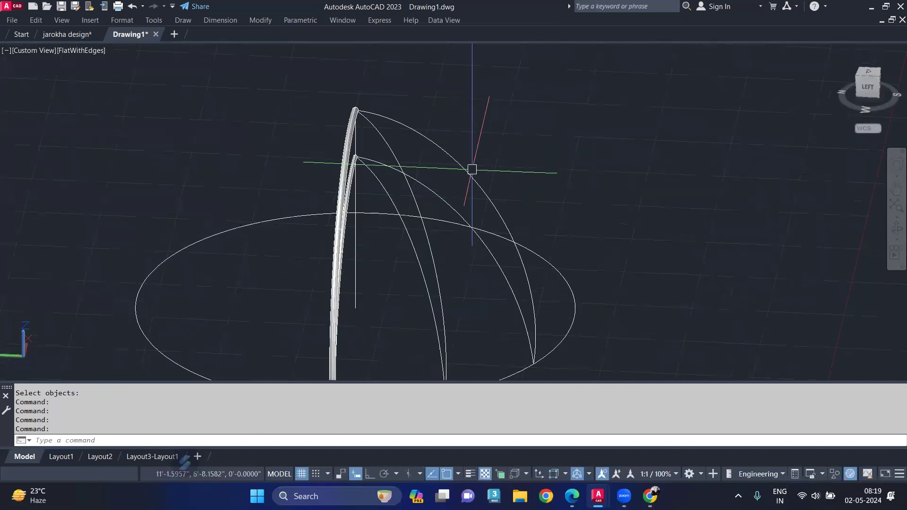
pyautogui.write('lo')
pyautogui.write('f')
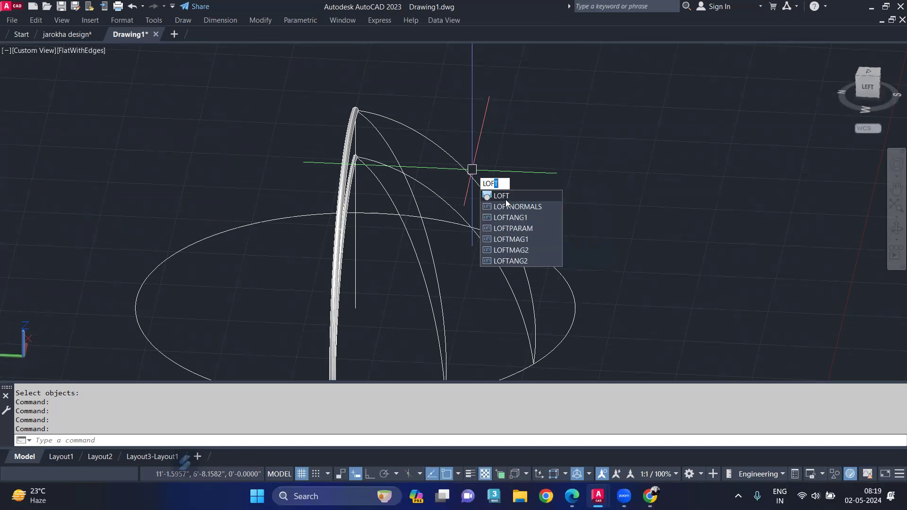
pyautogui.click(505, 197)
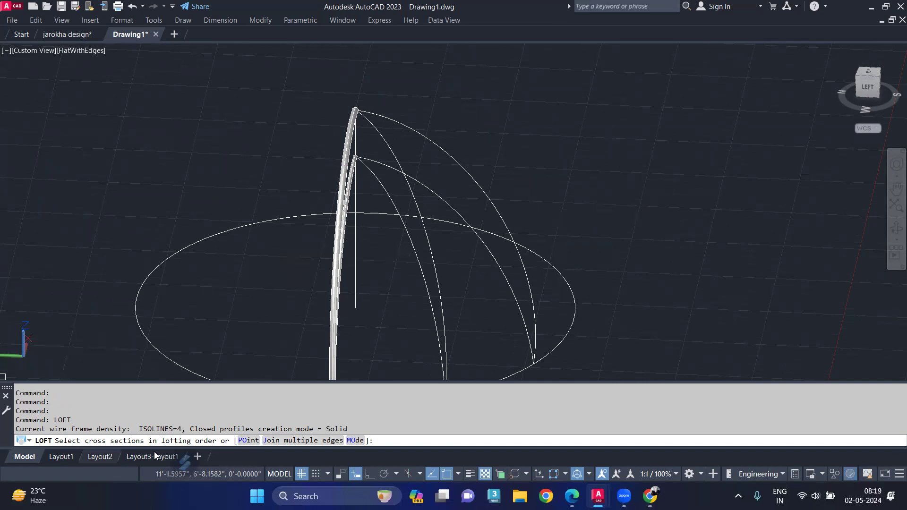
pyautogui.click(412, 193)
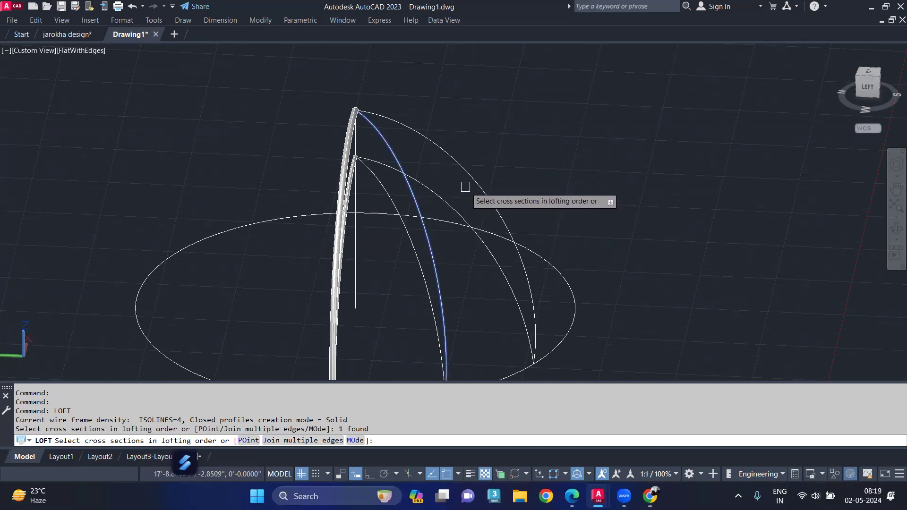
pyautogui.click(468, 171)
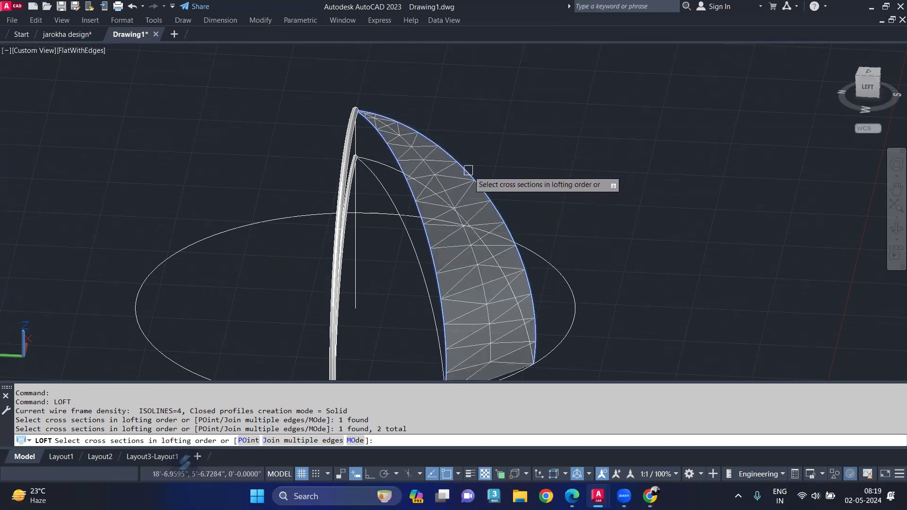
pyautogui.moveTo(468, 170); pyautogui.dragTo(407, 72, button='middle')
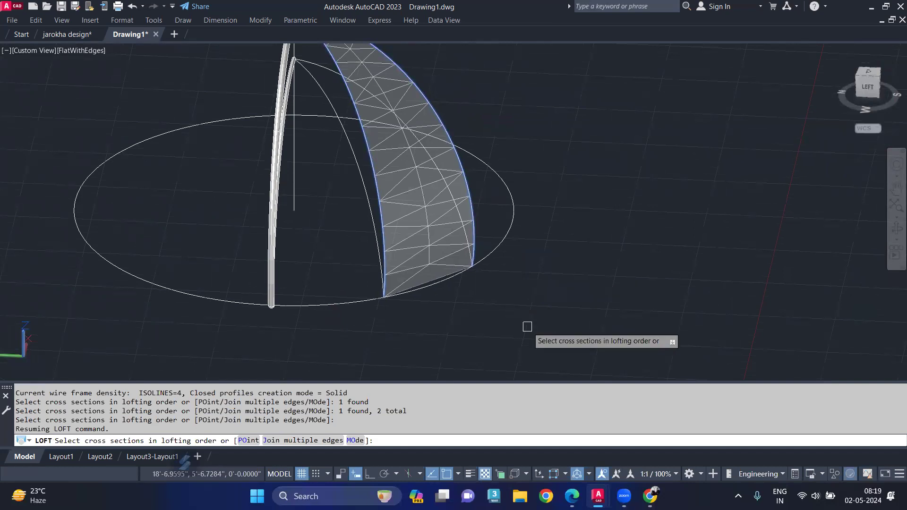
pyautogui.press('Return')
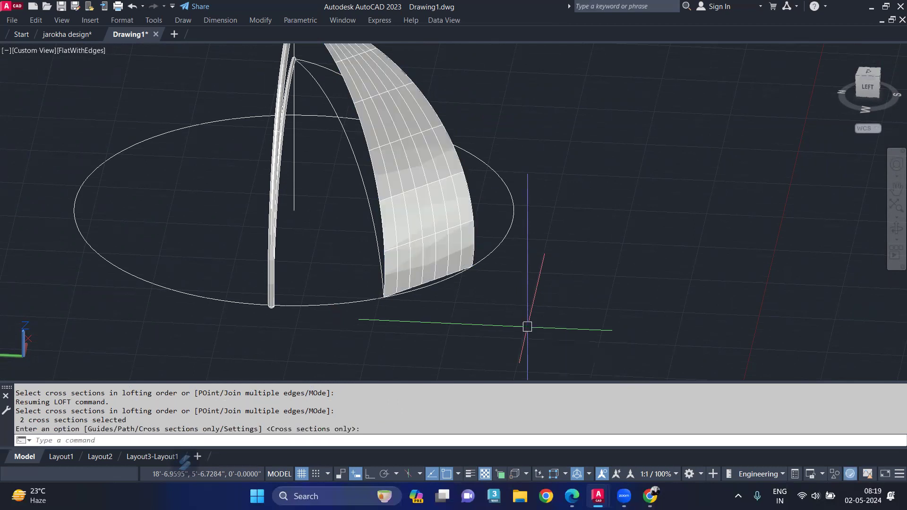
pyautogui.press('Return')
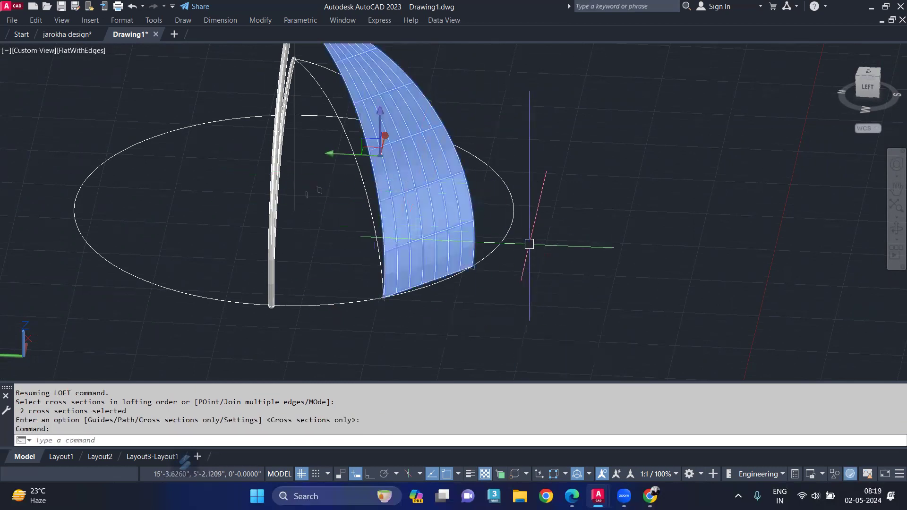
pyautogui.press('Delete')
pyautogui.scroll(2, 449, 259)
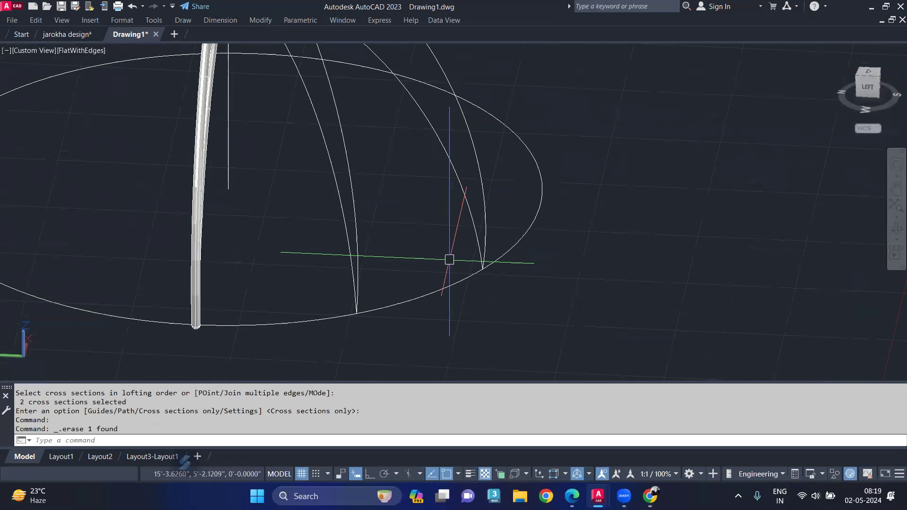
# Draw a three-point arc joining the lower ends of two dome arcs
pyautogui.write('a')
pyautogui.press('Return')
pyautogui.click(483, 269)
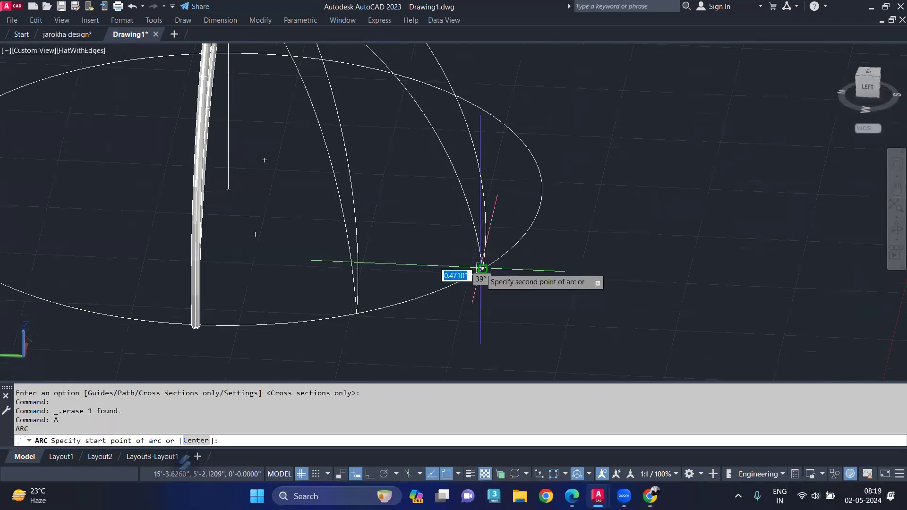
pyautogui.click(407, 273)
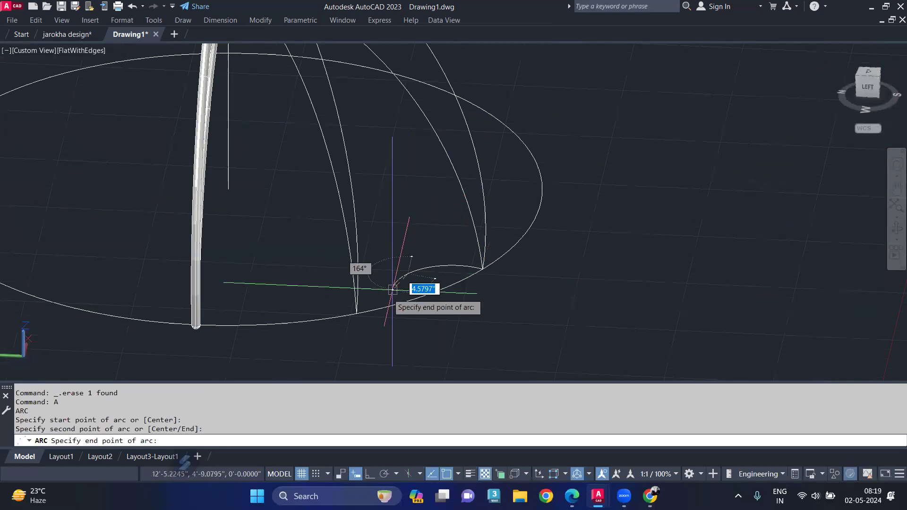
pyautogui.click(356, 313)
pyautogui.scroll(-3, 394, 219)
pyautogui.moveTo(397, 257); pyautogui.dragTo(400, 271, button='middle')
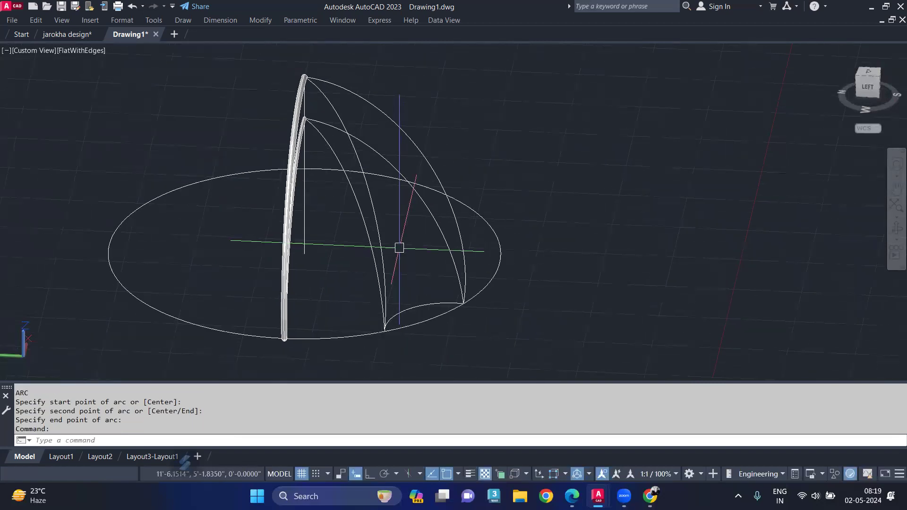
# Start a loft through the two dome arcs using the Path option
pyautogui.click(440, 274)
pyautogui.click(381, 225)
pyautogui.click(430, 173)
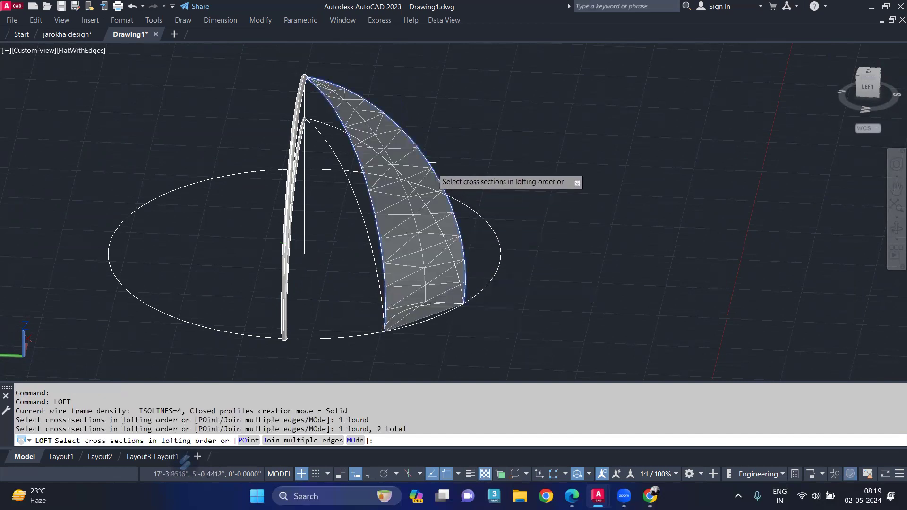
pyautogui.press('Return')
pyautogui.write('p')
pyautogui.press('Return')
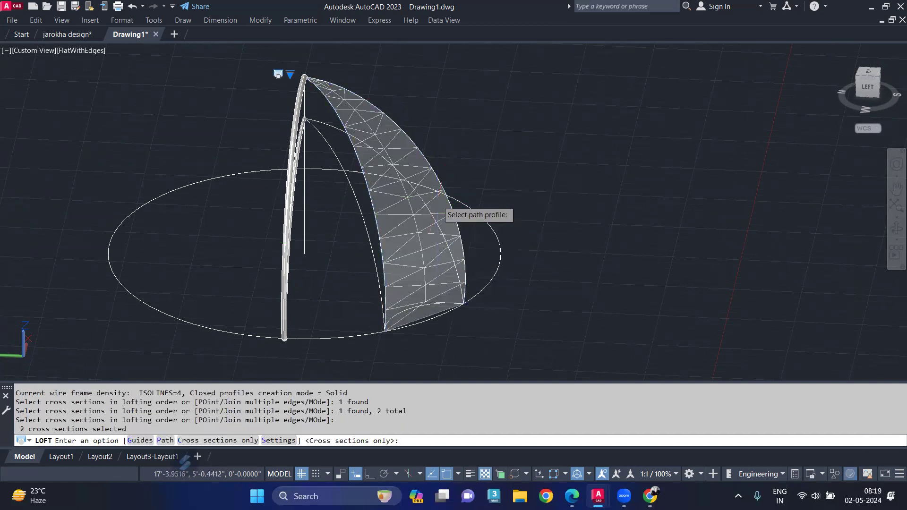
# Pick the new base arc as the loft path, which fails, then reselect it
pyautogui.scroll(2, 405, 304)
pyautogui.scroll(3, 390, 304)
pyautogui.scroll(-2, 350, 298)
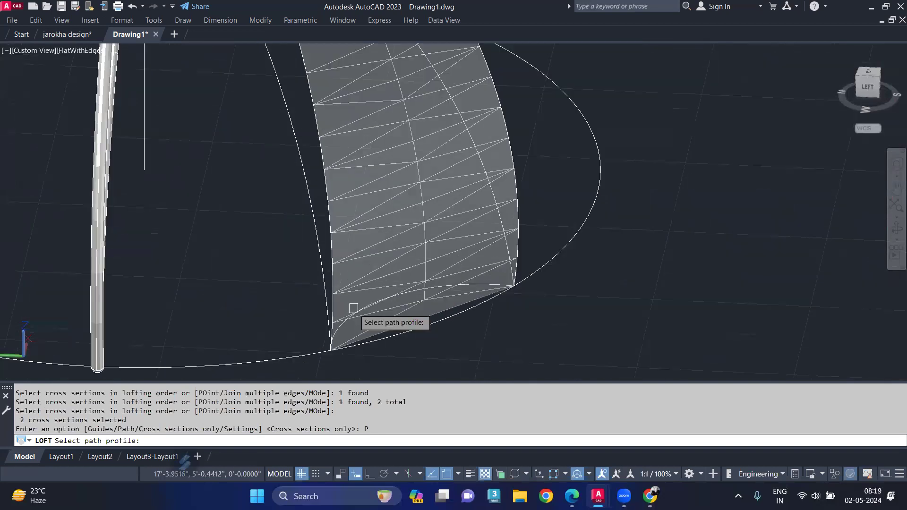
pyautogui.moveTo(304, 292)
pyautogui.keyDown('shift'); pyautogui.mouseDown(button='middle')
pyautogui.moveTo(360, 296)
pyautogui.moveTo(315, 279)
pyautogui.moveTo(349, 290)
pyautogui.mouseUp(button='middle'); pyautogui.keyUp('shift')
pyautogui.click(362, 327)
pyautogui.scroll(-1, 363, 326)
pyautogui.scroll(-2, 382, 282)
pyautogui.scroll(3, 392, 295)
pyautogui.click(395, 300)
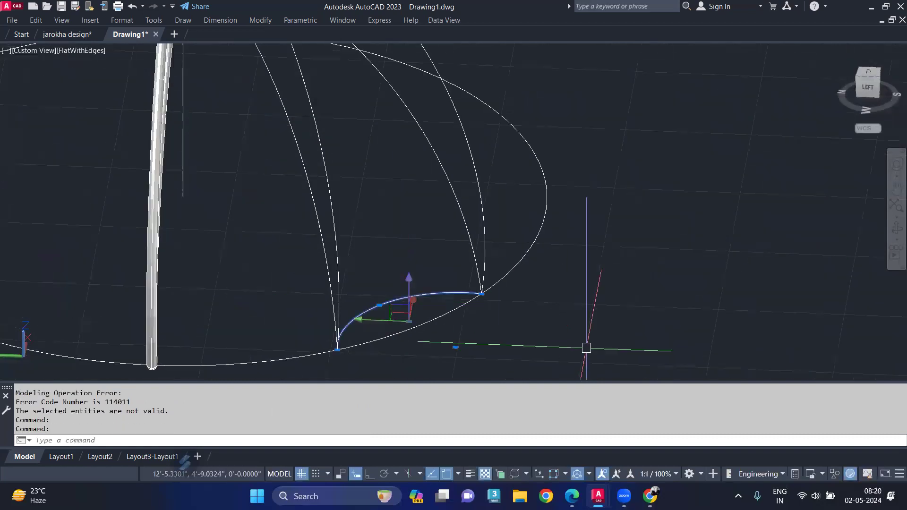
# Delete the failed base arc
pyautogui.press('Delete')
pyautogui.scroll(-3, 603, 346)
pyautogui.moveTo(355, 192); pyautogui.dragTo(372, 265, button='middle')
pyautogui.write('LO')
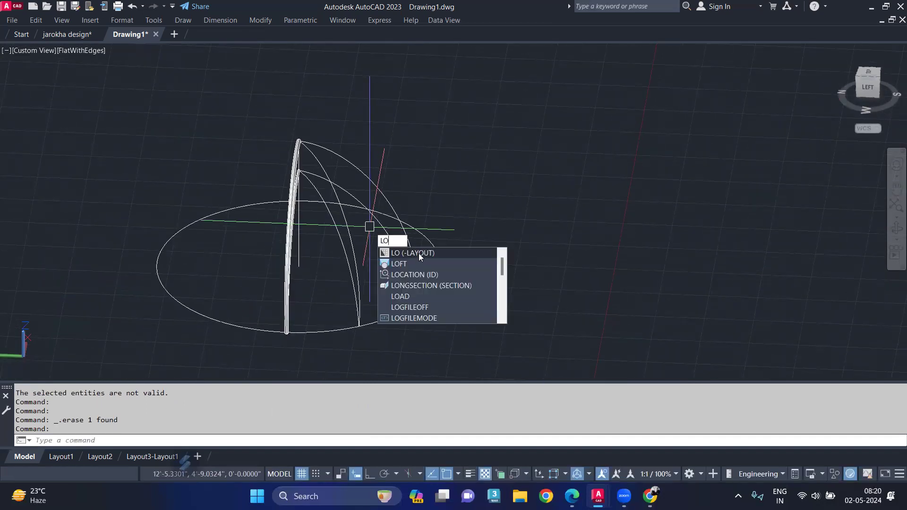
# Loft a canopy panel between the two outer dome arcs with cross sections only
pyautogui.click(408, 262)
pyautogui.click(341, 211)
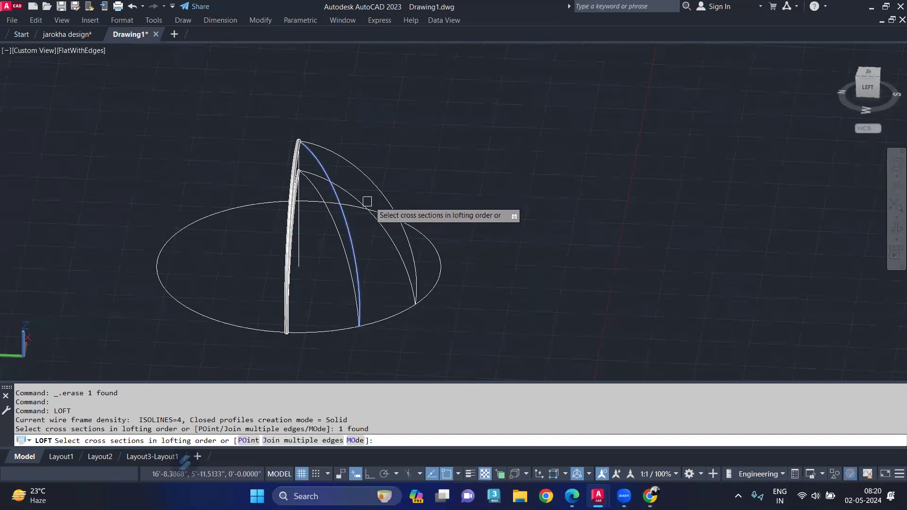
pyautogui.click(380, 193)
pyautogui.press('Return')
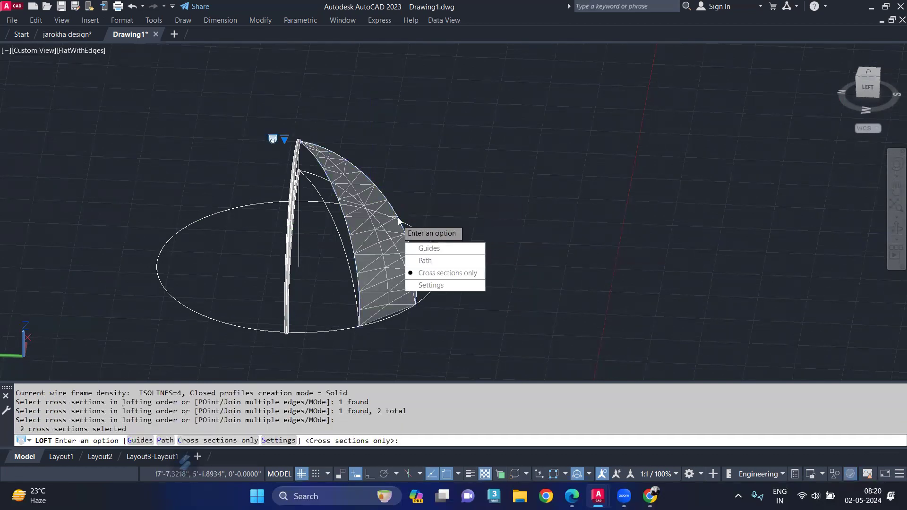
pyautogui.press('Return')
pyautogui.keyDown('shift'); pyautogui.moveTo(377, 212); pyautogui.dragTo(213, 234, button='middle'); pyautogui.keyUp('shift')
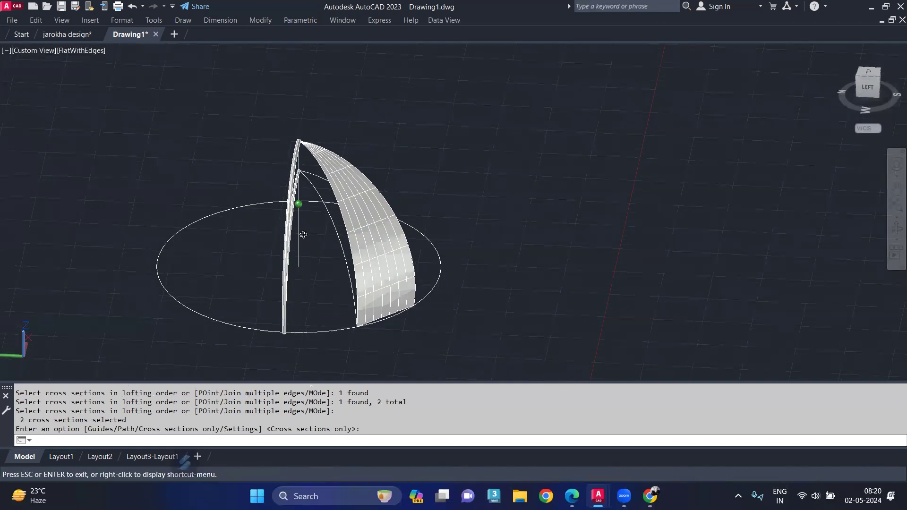
pyautogui.keyDown('shift'); pyautogui.moveTo(321, 211); pyautogui.dragTo(370, 224, button='middle'); pyautogui.keyUp('shift')
pyautogui.press('Return')
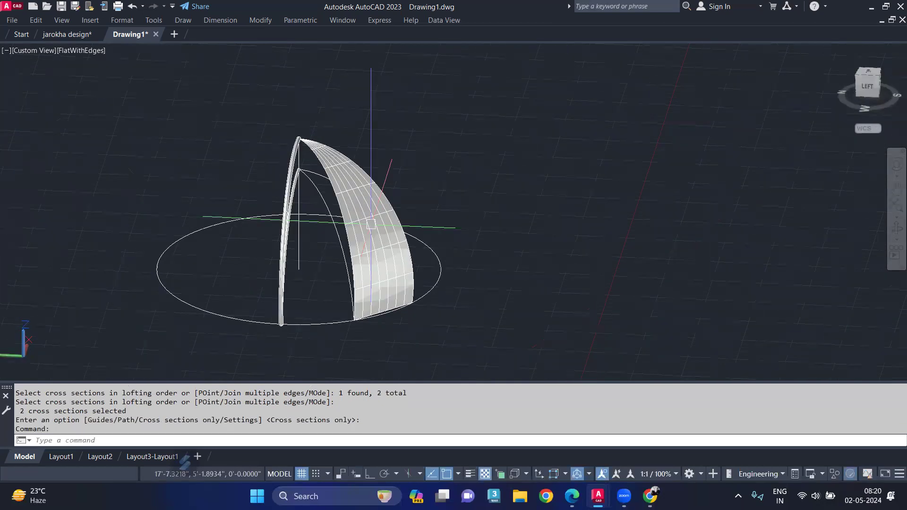
pyautogui.scroll(3, 371, 224)
pyautogui.click(375, 227)
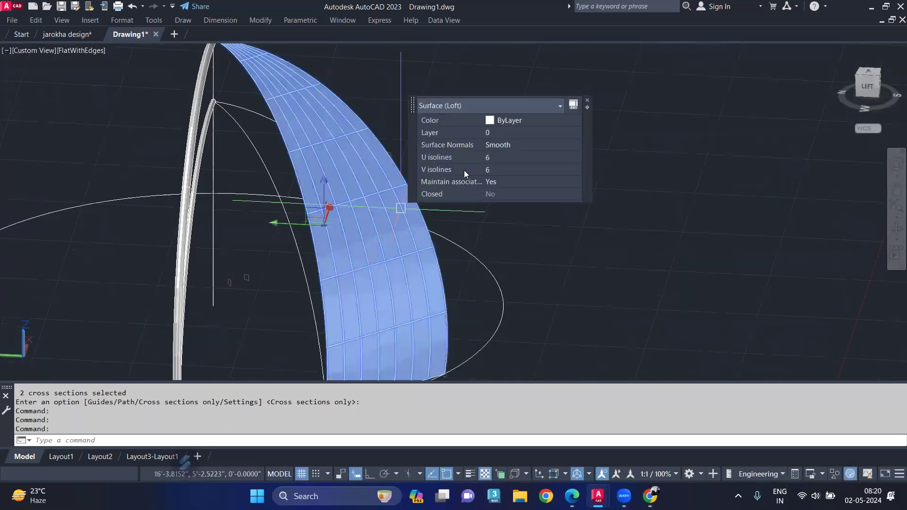
# Set the loft panel's U and V isolines to 0 and Maintain Associativity to None
pyautogui.click(512, 159)
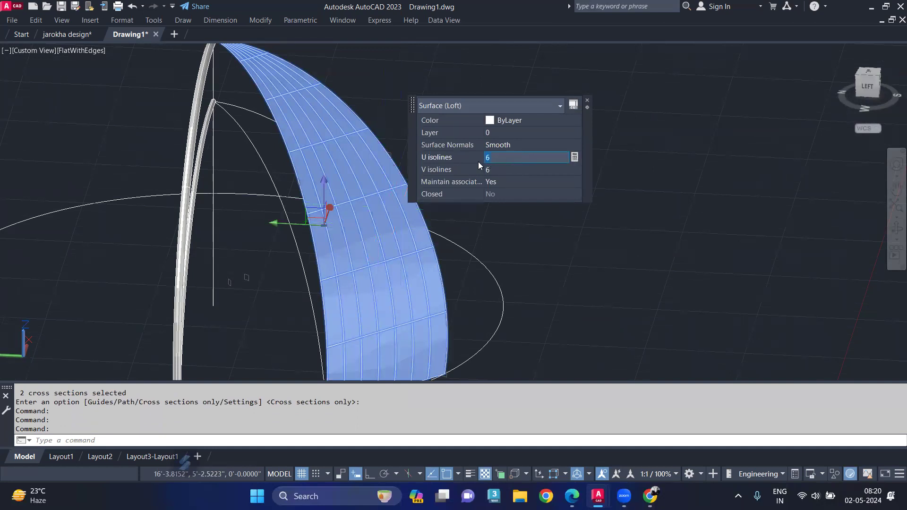
pyautogui.write('0')
pyautogui.press('Return')
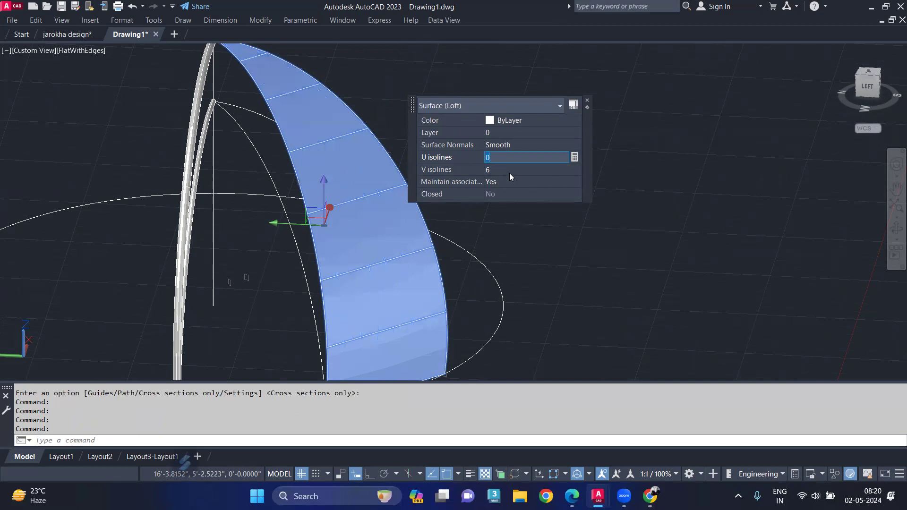
pyautogui.click(510, 170)
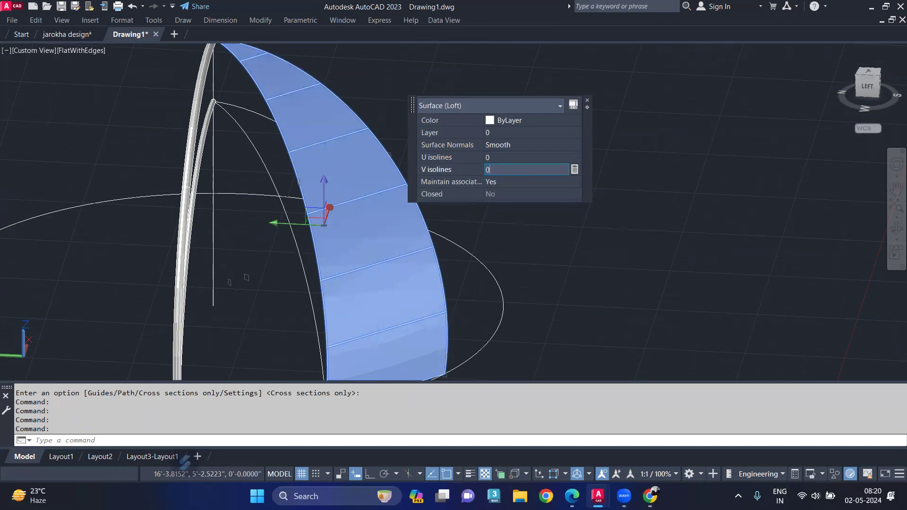
pyautogui.press('Return')
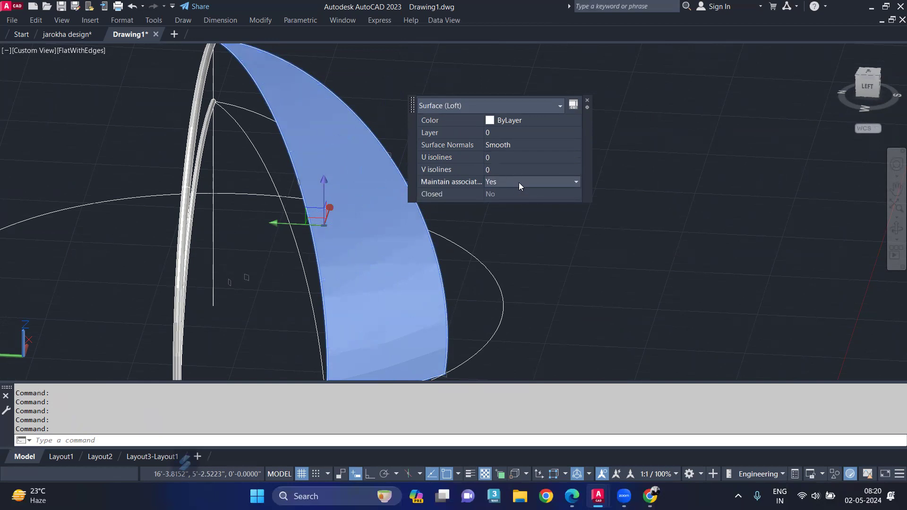
pyautogui.click(518, 183)
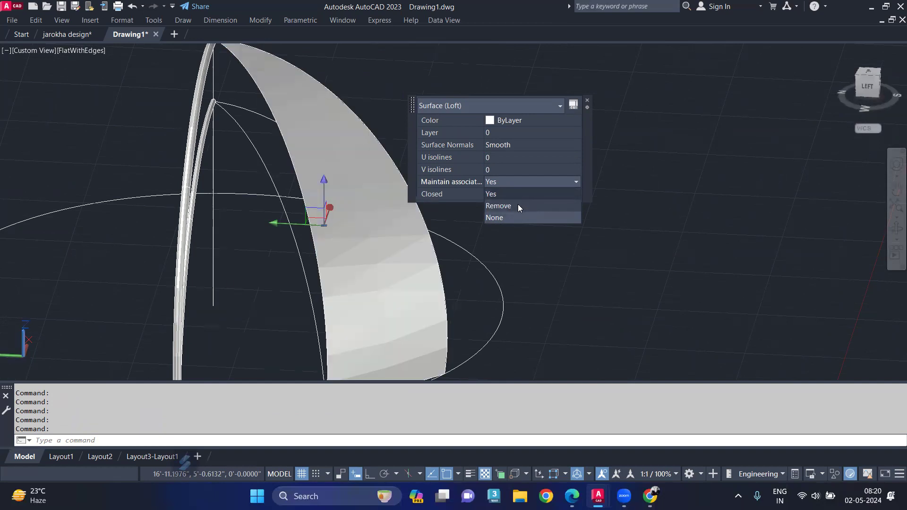
pyautogui.click(518, 205)
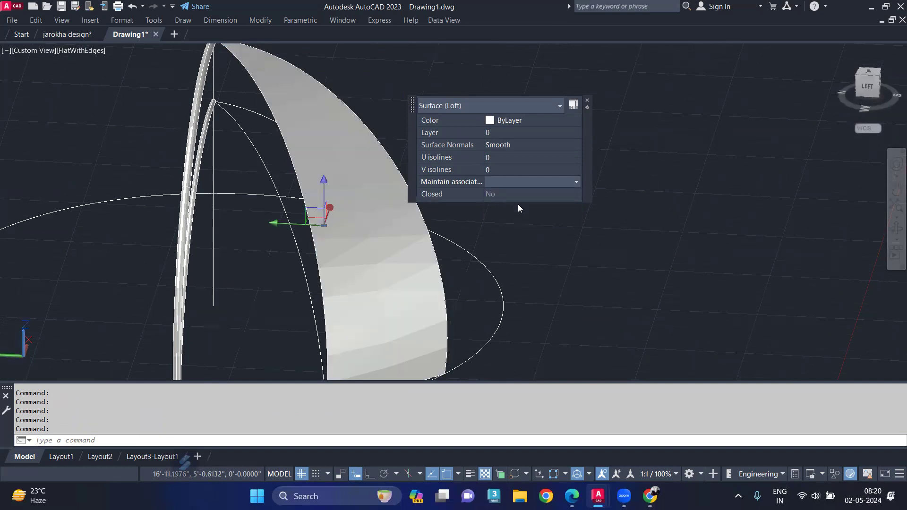
pyautogui.click(589, 99)
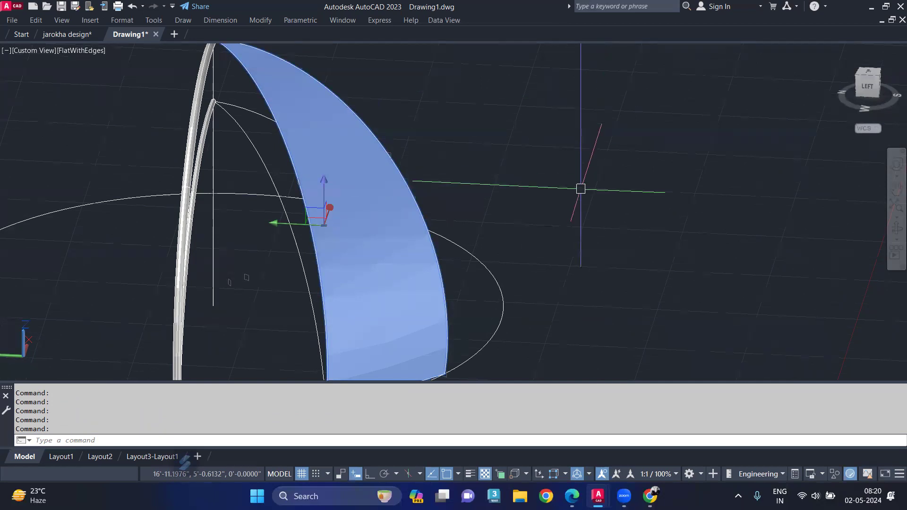
pyautogui.press('Escape')
pyautogui.keyDown('shift'); pyautogui.moveTo(377, 234); pyautogui.dragTo(293, 224, button='middle'); pyautogui.keyUp('shift')
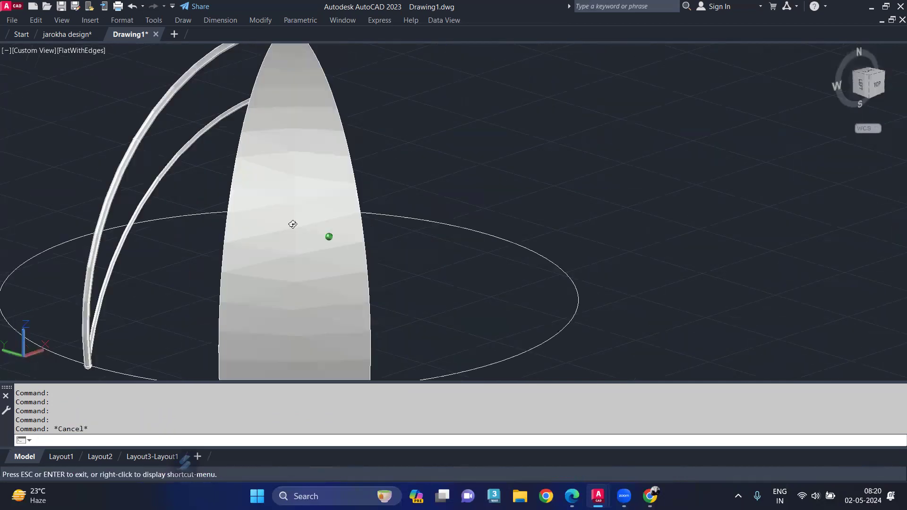
# Orbit and pan to show the ground circle, then select the central vertical shaft line
pyautogui.moveTo(198, 226)
pyautogui.keyDown('shift'); pyautogui.mouseDown(button='middle')
pyautogui.moveTo(259, 216)
pyautogui.moveTo(213, 192)
pyautogui.moveTo(285, 213)
pyautogui.moveTo(417, 217)
pyautogui.moveTo(350, 237)
pyautogui.moveTo(450, 262)
pyautogui.moveTo(589, 241)
pyautogui.mouseUp(button='middle'); pyautogui.keyUp('shift')
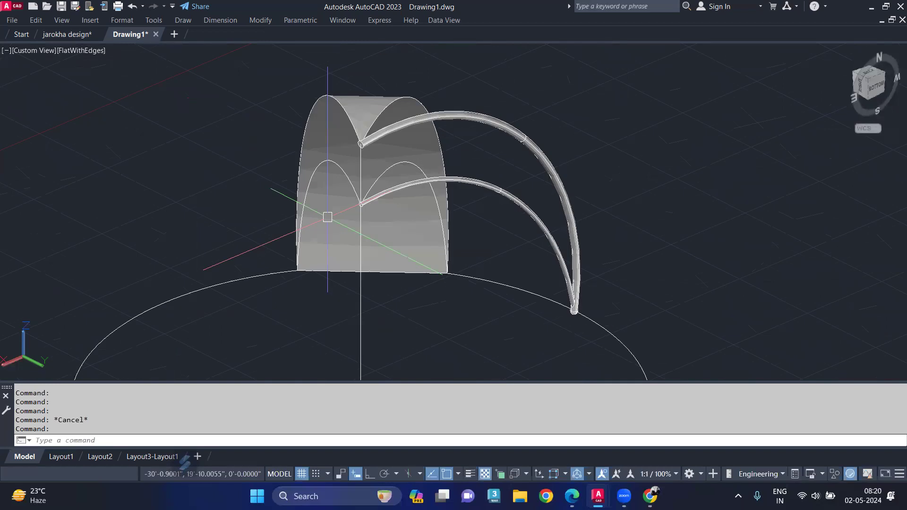
pyautogui.moveTo(328, 217); pyautogui.dragTo(350, 188, button='middle')
pyautogui.moveTo(364, 282)
pyautogui.mouseDown(button='middle')
pyautogui.moveTo(340, 202)
pyautogui.moveTo(335, 210)
pyautogui.mouseUp(button='middle')
pyautogui.scroll(-2, 338, 188)
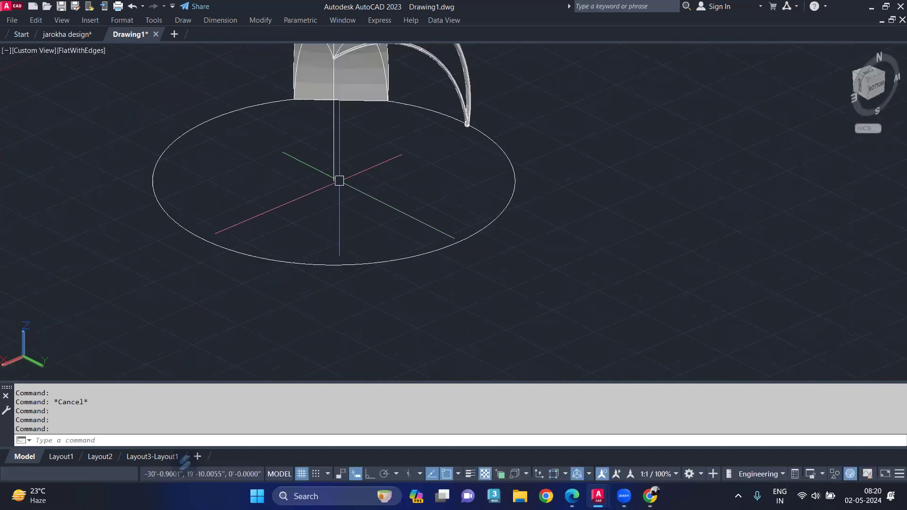
pyautogui.click(331, 150)
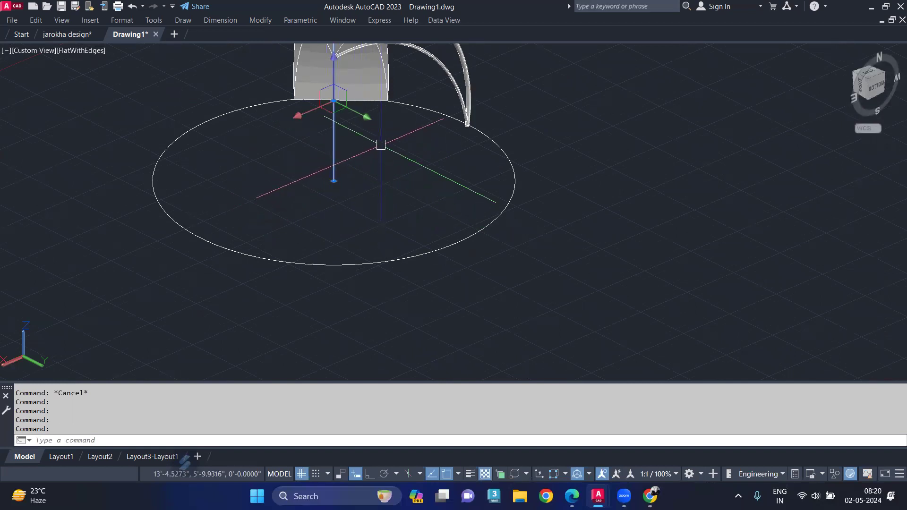
# Isolate the shaft line and switch the viewport to the Front view
pyautogui.write('isolate')
pyautogui.press('Return')
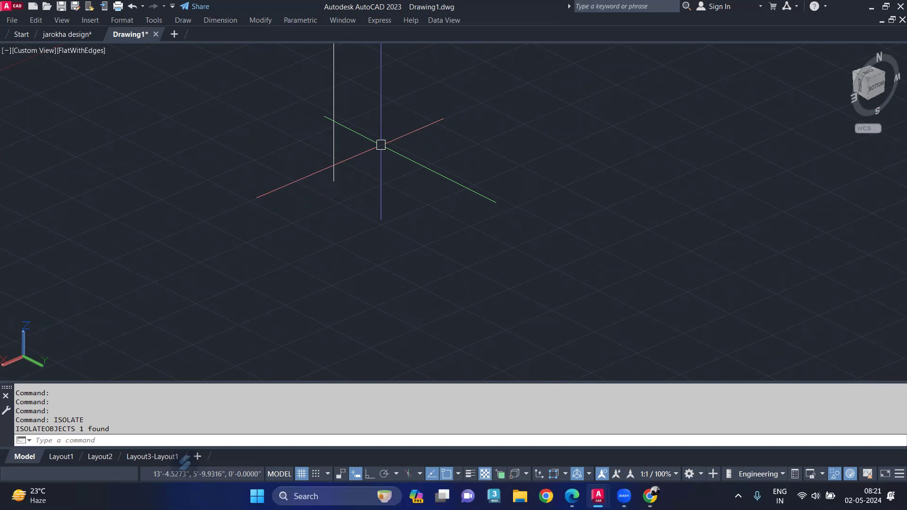
pyautogui.write('v')
pyautogui.press('Return')
pyautogui.write('fron')
pyautogui.press('Return')
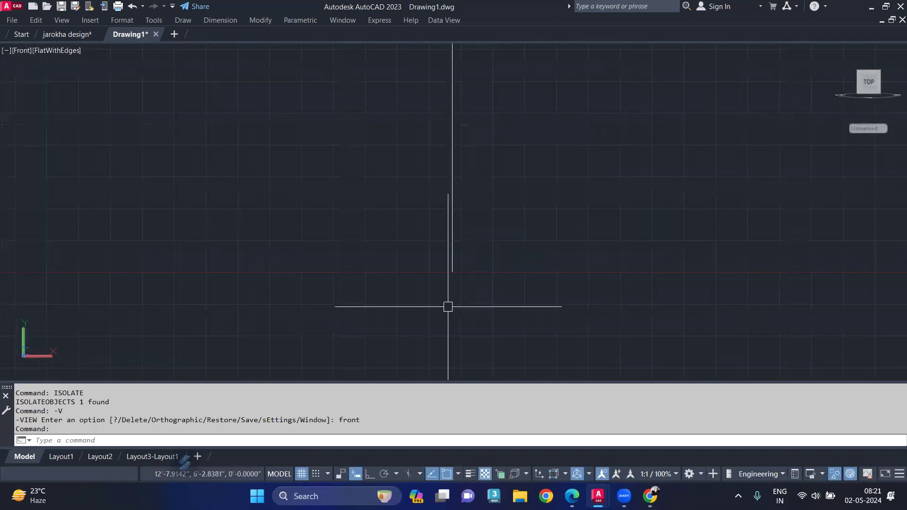
# Draw a 6-unit line extending the shaft downward
pyautogui.write('L')
pyautogui.press('Return')
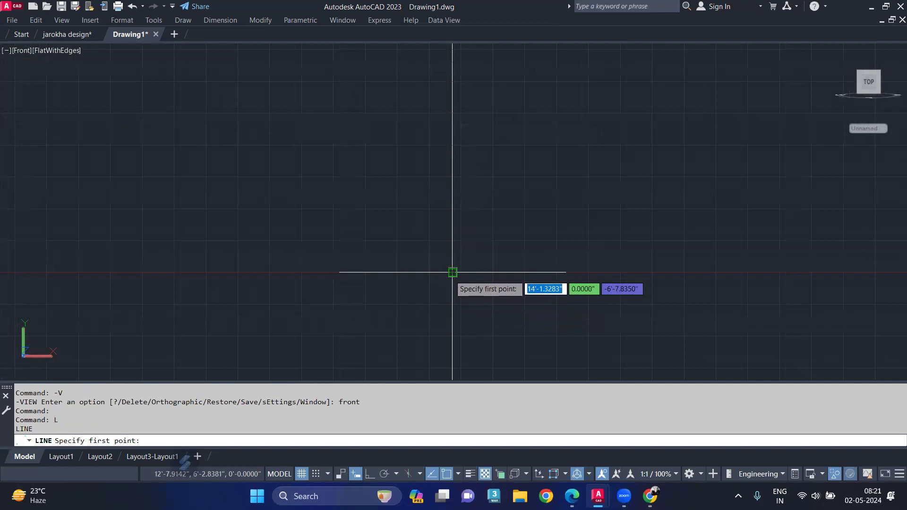
pyautogui.click(452, 272)
pyautogui.moveTo(450, 344); pyautogui.dragTo(446, 310, button='middle')
pyautogui.write('6')
pyautogui.press('Return')
pyautogui.press('Escape')
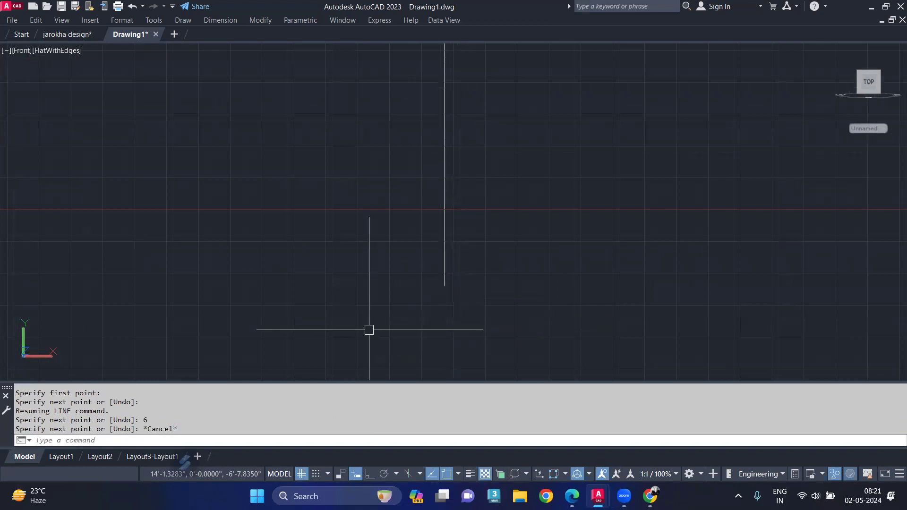
pyautogui.scroll(1, 417, 297)
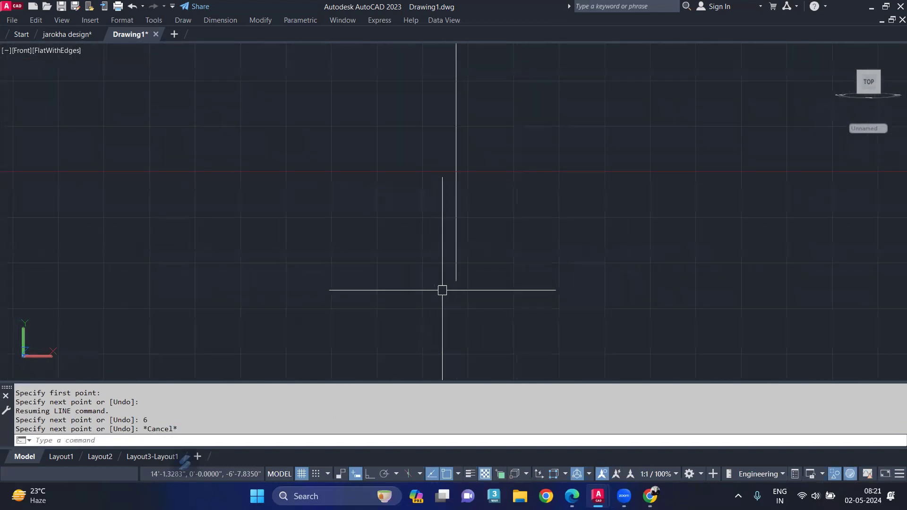
# Draw a three-point hook arc from the line's end
pyautogui.write('a')
pyautogui.press('Return')
pyautogui.click(455, 281)
pyautogui.click(448, 300)
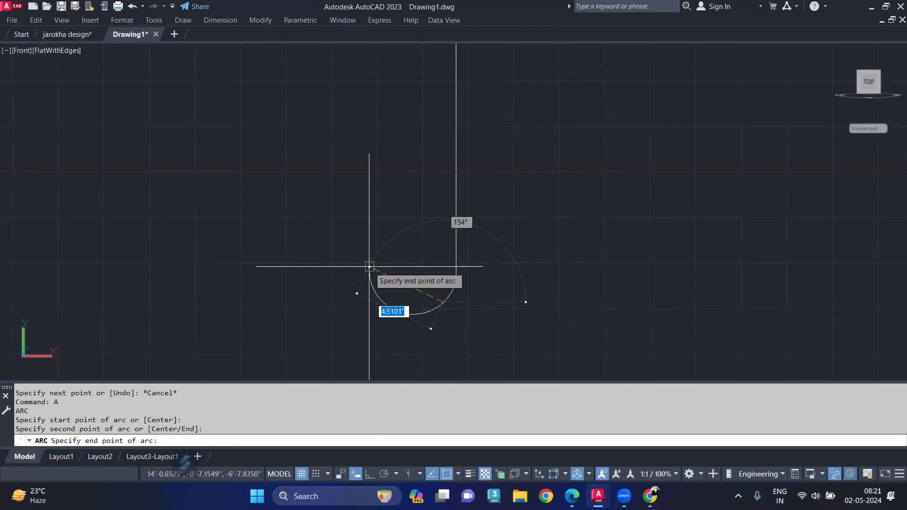
pyautogui.click(369, 265)
pyautogui.scroll(-2, 484, 236)
pyautogui.scroll(4, 485, 237)
pyautogui.scroll(4, 485, 236)
pyautogui.scroll(2, 485, 233)
pyautogui.click(454, 259)
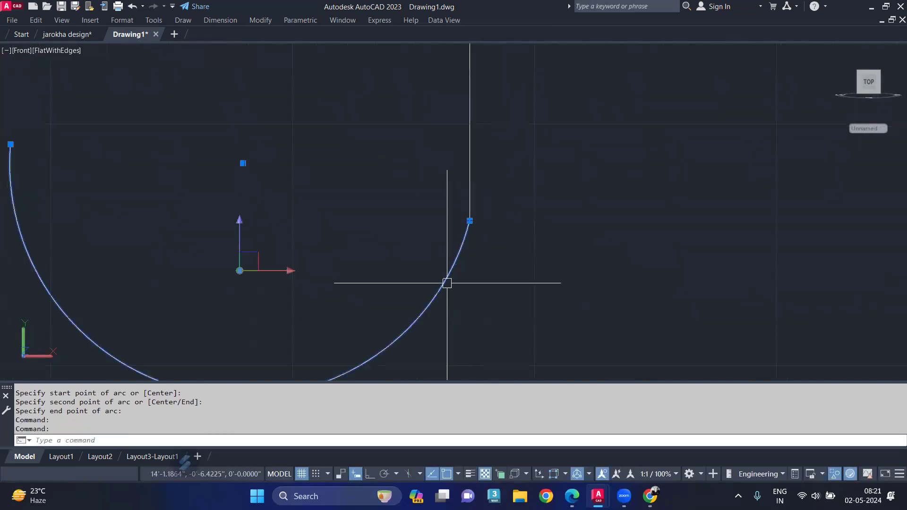
pyautogui.moveTo(446, 281); pyautogui.dragTo(444, 260, button='middle')
pyautogui.press('Escape')
# Attempt a radius-3 fillet between the hook's line and arc, then cancel it
pyautogui.write('F')
pyautogui.press('Return')
pyautogui.write('r')
pyautogui.press('Return')
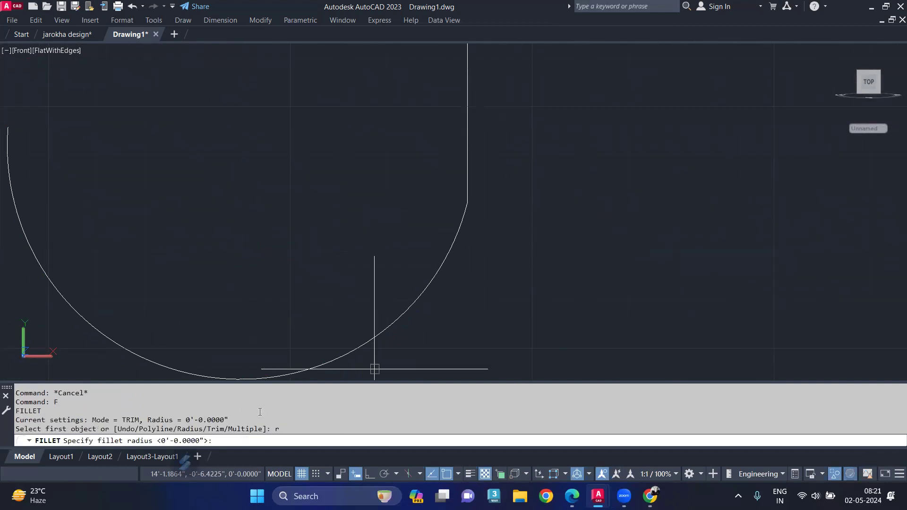
pyautogui.press('Return')
pyautogui.click(453, 238)
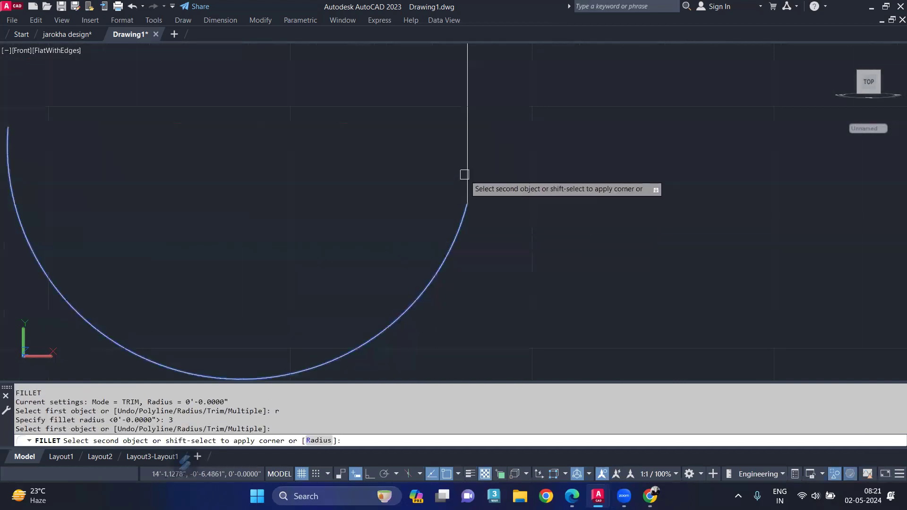
pyautogui.press('Escape')
pyautogui.scroll(-2, 460, 227)
# Start stretching the arc's bottom grip, then cancel and deselect the arc
pyautogui.click(462, 219)
pyautogui.scroll(-3, 425, 225)
pyautogui.click(314, 263)
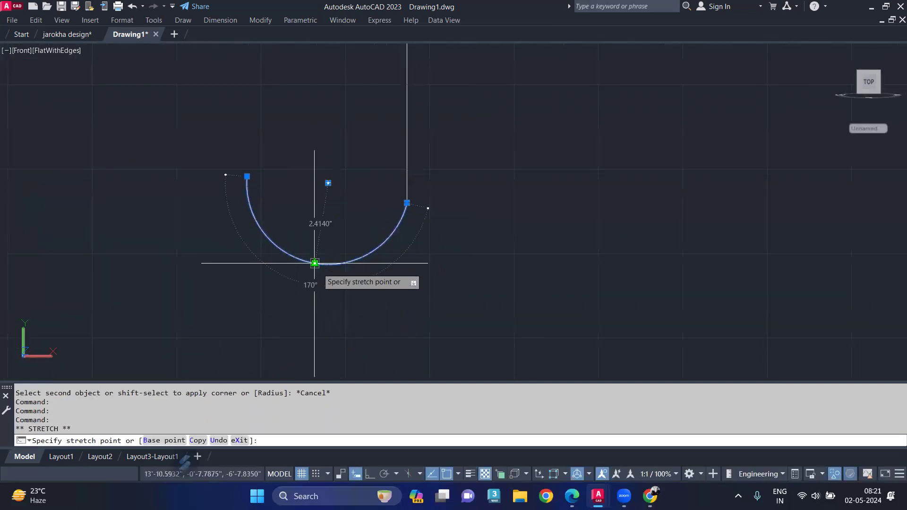
pyautogui.press('Escape')
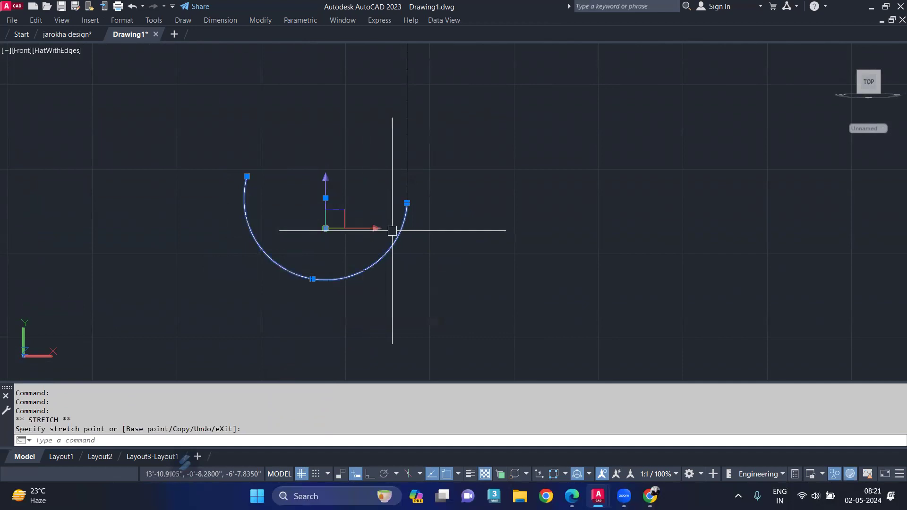
pyautogui.press('Escape')
pyautogui.scroll(2, 421, 206)
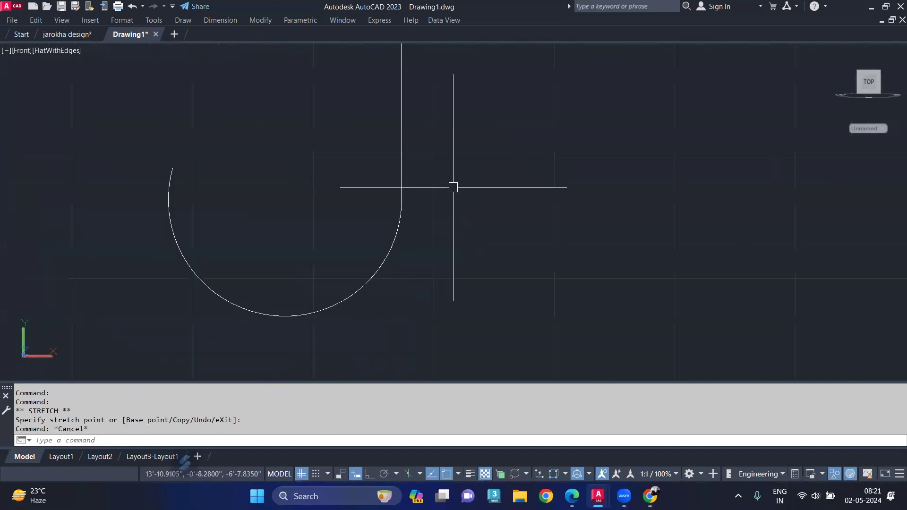
# Select the hook's line and arc and JOIN them into one polyline
pyautogui.click(425, 228)
pyautogui.click(334, 249)
pyautogui.write('J')
pyautogui.press('Return')
pyautogui.scroll(-3, 488, 175)
pyautogui.scroll(-2, 474, 377)
pyautogui.click(492, 148)
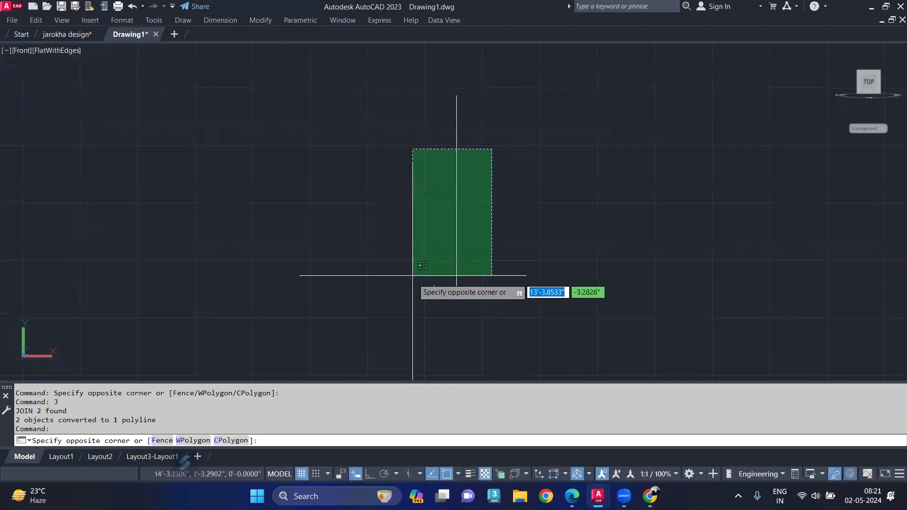
pyautogui.click(404, 307)
pyautogui.write('J')
pyautogui.press('Return')
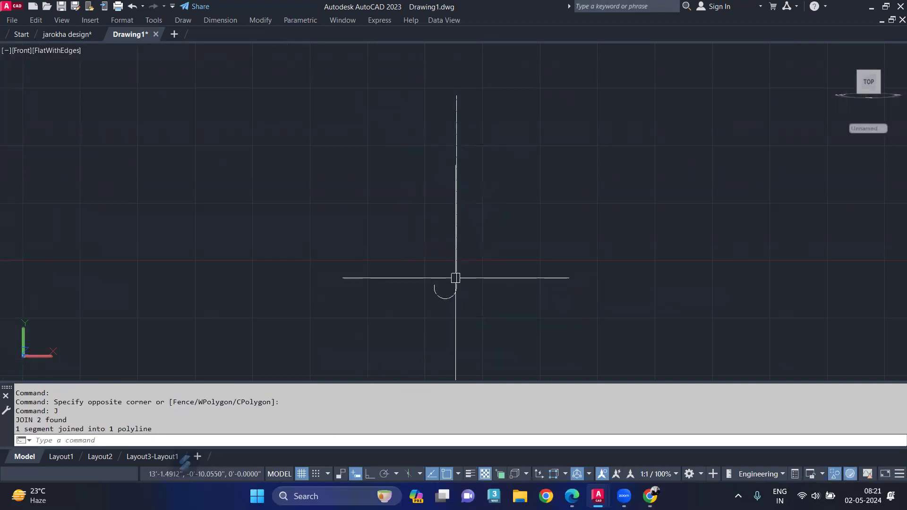
pyautogui.press('Escape')
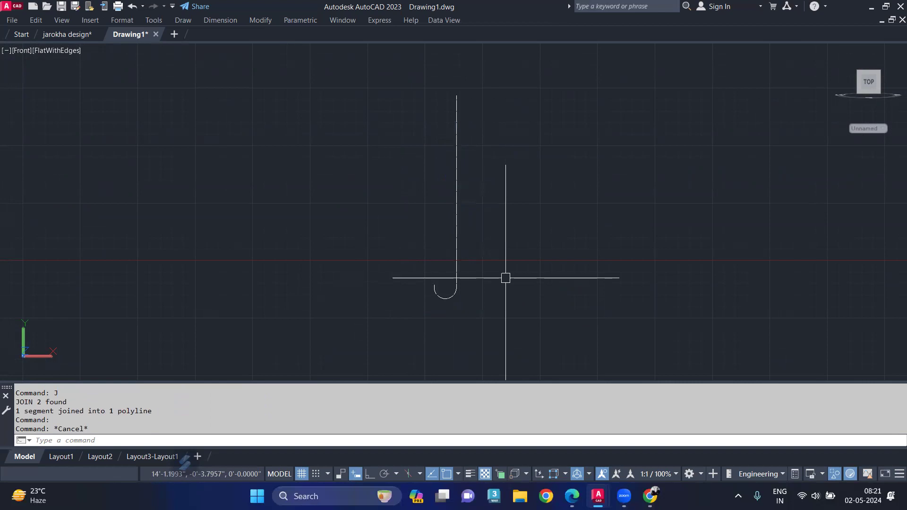
# Switch the view to SW Isometric using -VIEW swiso
pyautogui.write('V')
pyautogui.press('Return')
pyautogui.write('swiso')
pyautogui.press('Return')
# Set the southwest isometric view and reset the UCS to World
pyautogui.write('sw')
pyautogui.press('Return')
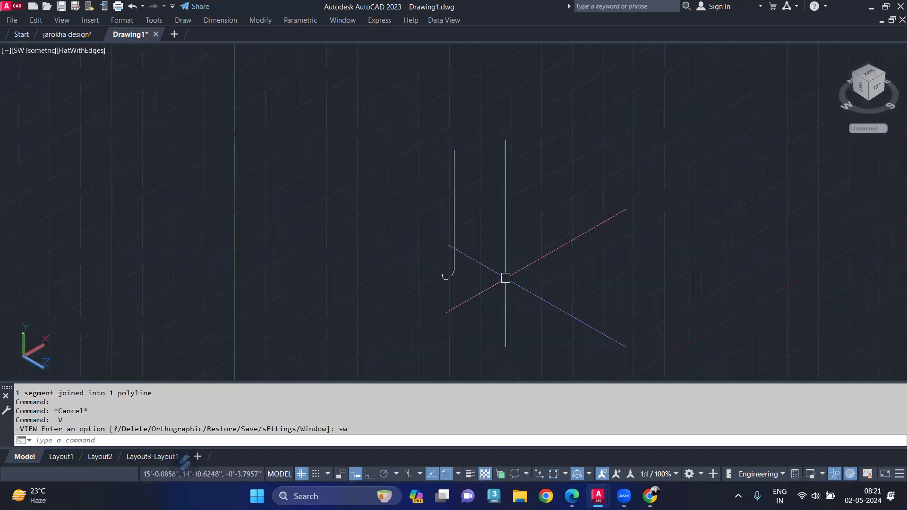
pyautogui.write('s')
pyautogui.press('Return')
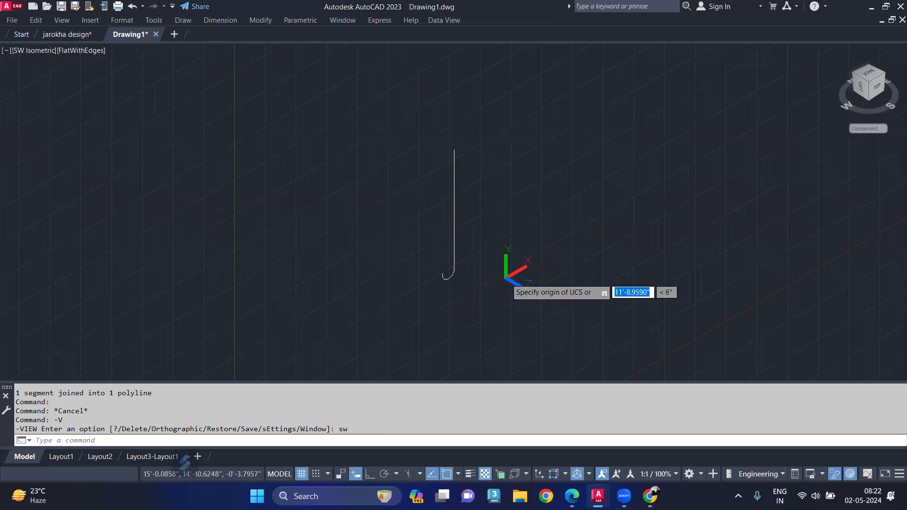
pyautogui.press('Return')
pyautogui.scroll(3, 430, 282)
pyautogui.scroll(3, 427, 280)
# Draw a 0.5-radius circle at the hook's end as a profile
pyautogui.press('Return')
pyautogui.click(437, 271)
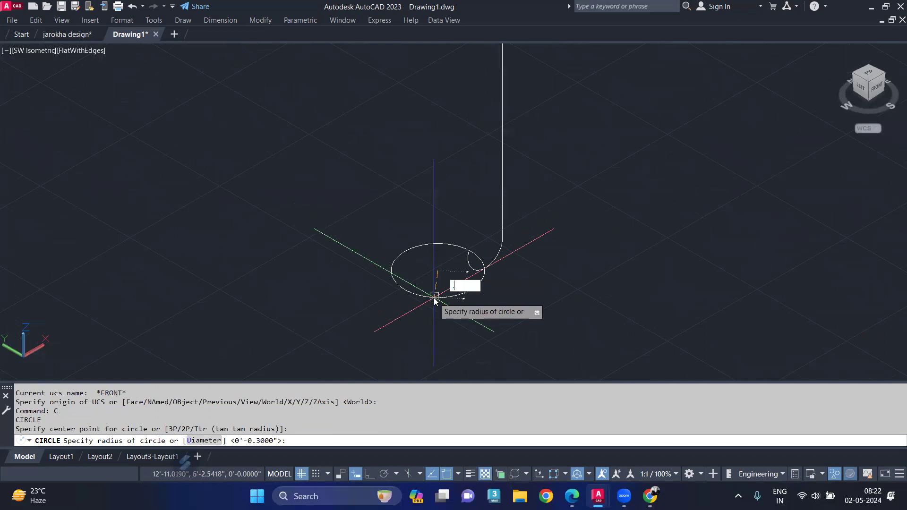
pyautogui.write('.5')
pyautogui.press('Return')
pyautogui.scroll(2, 434, 276)
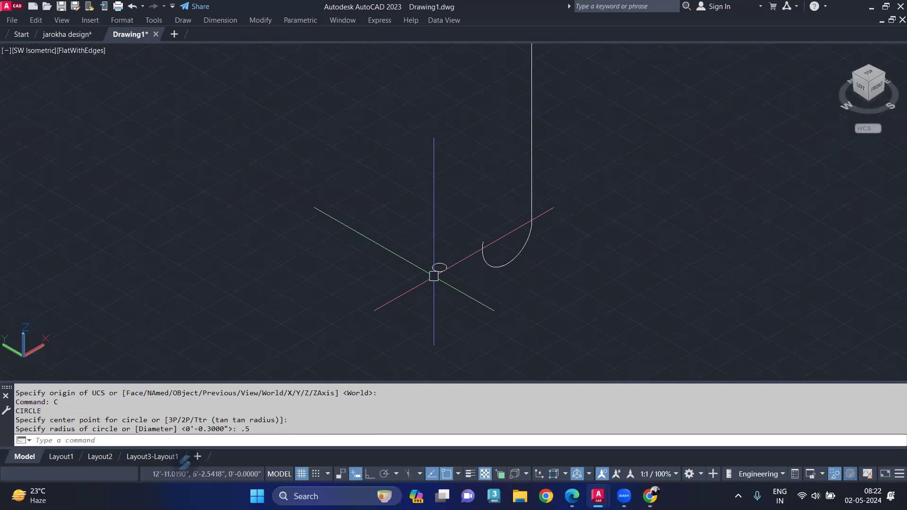
pyautogui.scroll(1, 434, 277)
# Sweep the 0.5 circle along the hook path to form a J-shaped pipe
pyautogui.write('sweep')
pyautogui.press('Return')
pyautogui.click(441, 265)
pyautogui.press('Return')
pyautogui.click(508, 261)
pyautogui.click(494, 259)
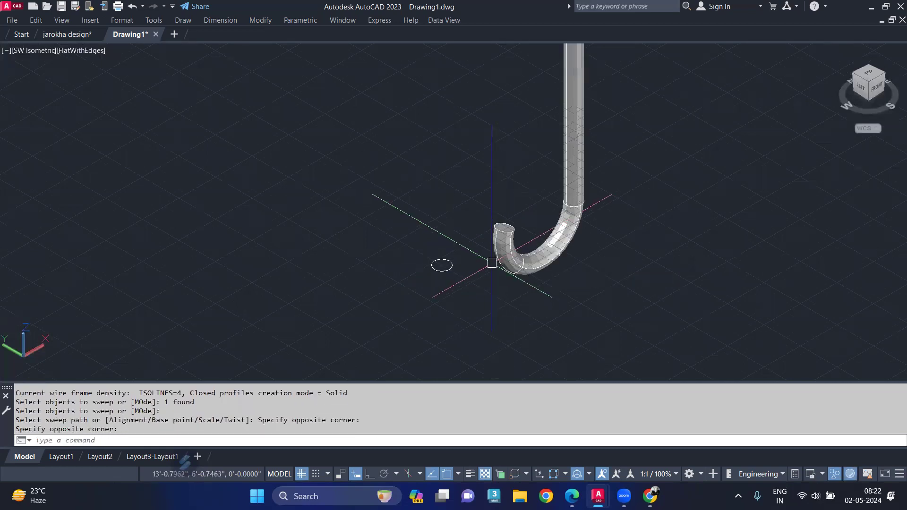
pyautogui.scroll(-2, 497, 193)
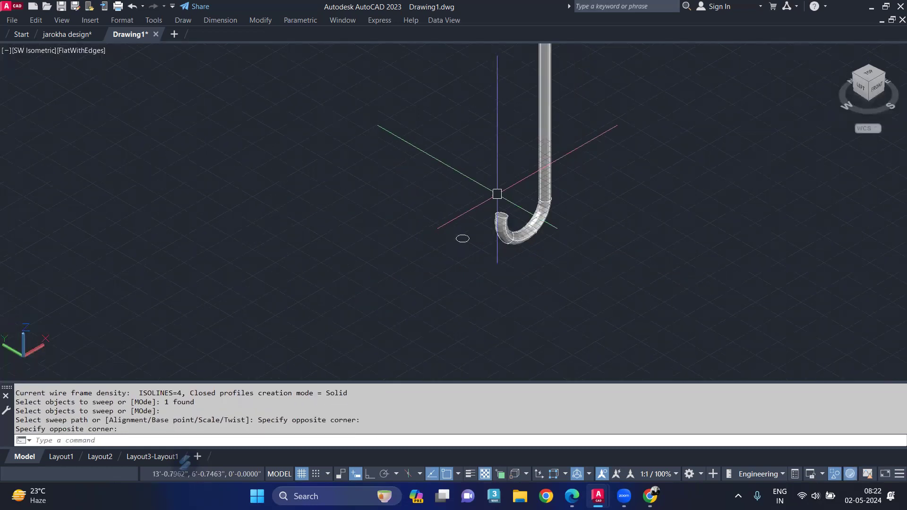
pyautogui.moveTo(497, 194); pyautogui.dragTo(468, 261, button='middle')
pyautogui.scroll(5, 468, 262)
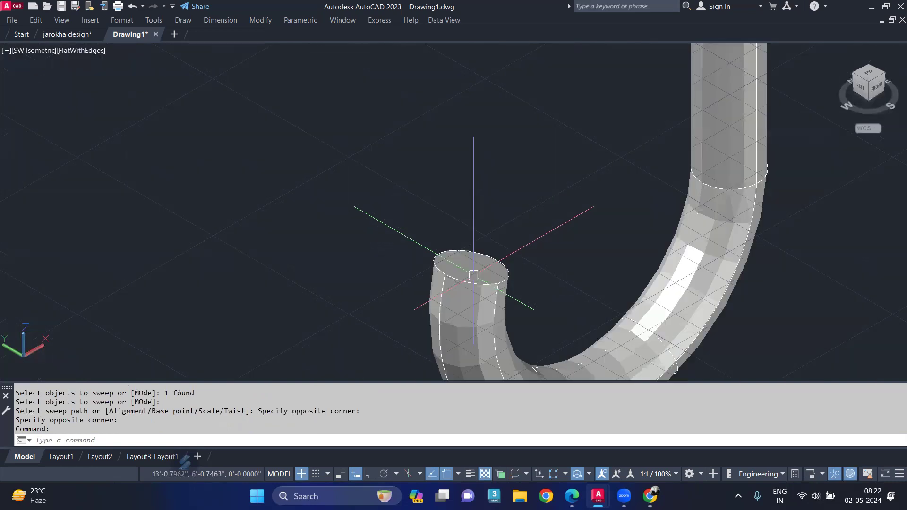
# Place a 0.5-radius sphere centred on the pipe's open end
pyautogui.write('Sp')
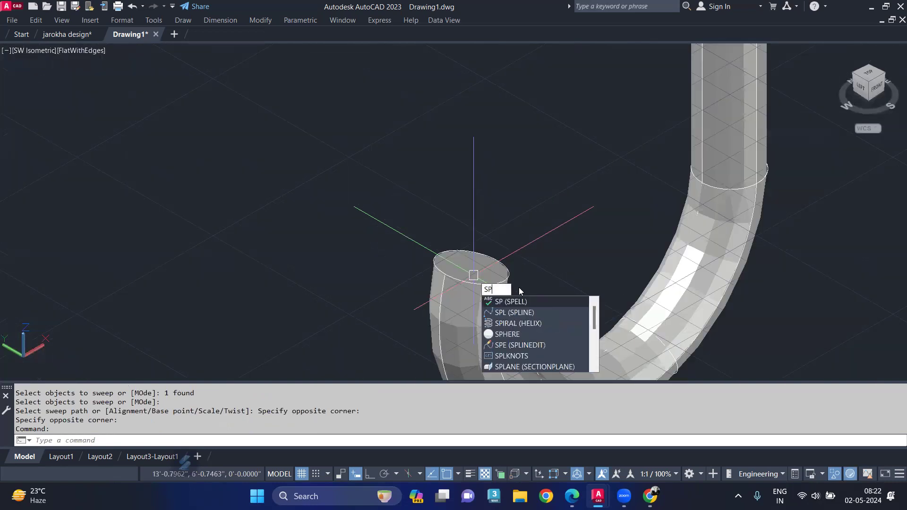
pyautogui.click(520, 334)
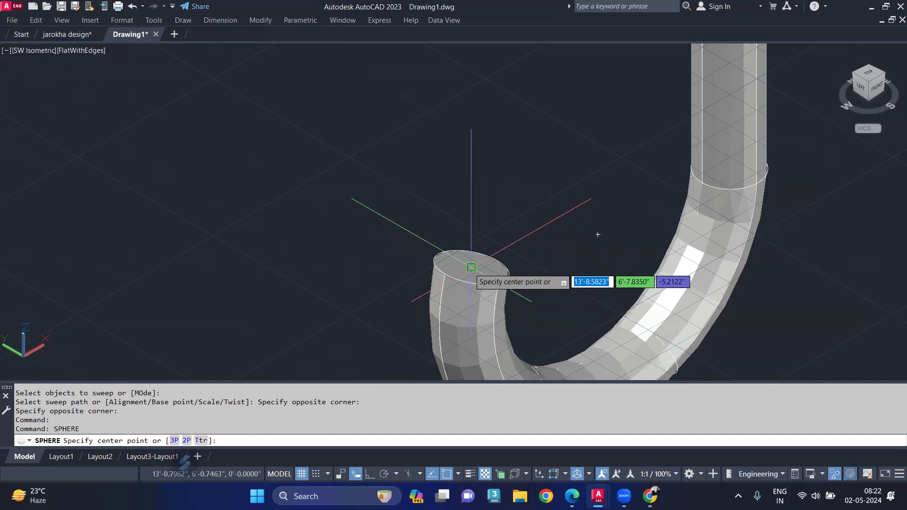
pyautogui.click(472, 268)
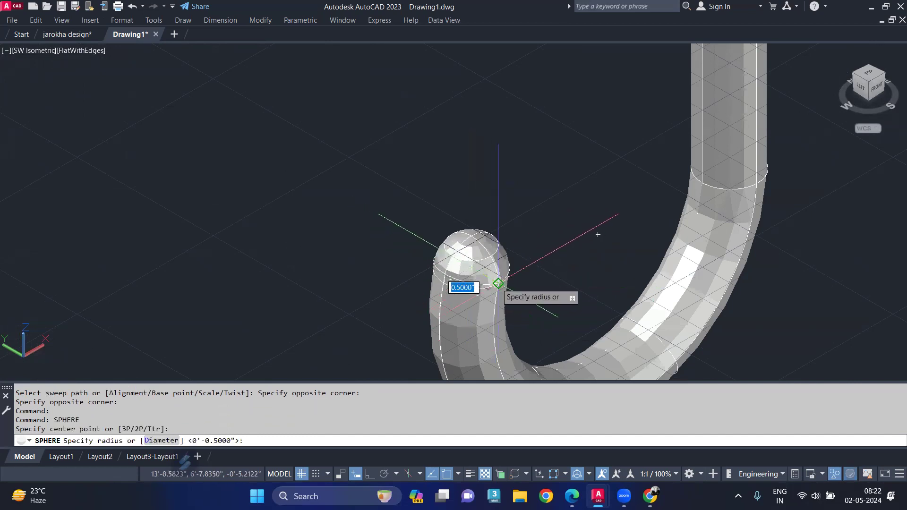
pyautogui.press('Return')
pyautogui.moveTo(549, 267)
pyautogui.keyDown('shift'); pyautogui.mouseDown(button='middle')
pyautogui.moveTo(453, 248)
pyautogui.moveTo(460, 253)
pyautogui.mouseUp(button='middle'); pyautogui.keyUp('shift')
# Union the hook pipe and end sphere into one solid
pyautogui.press('Return')
pyautogui.scroll(-5, 519, 236)
pyautogui.write('uni')
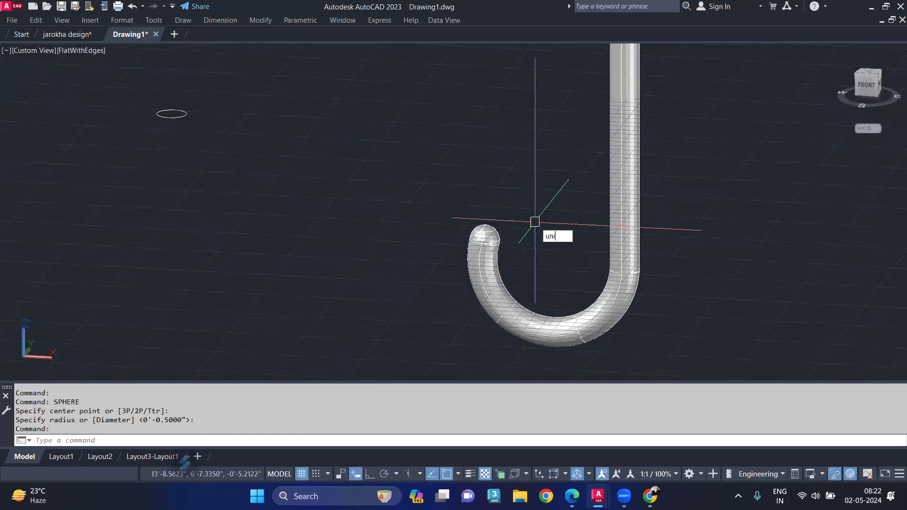
pyautogui.press('Return')
pyautogui.click(492, 313)
pyautogui.click(484, 232)
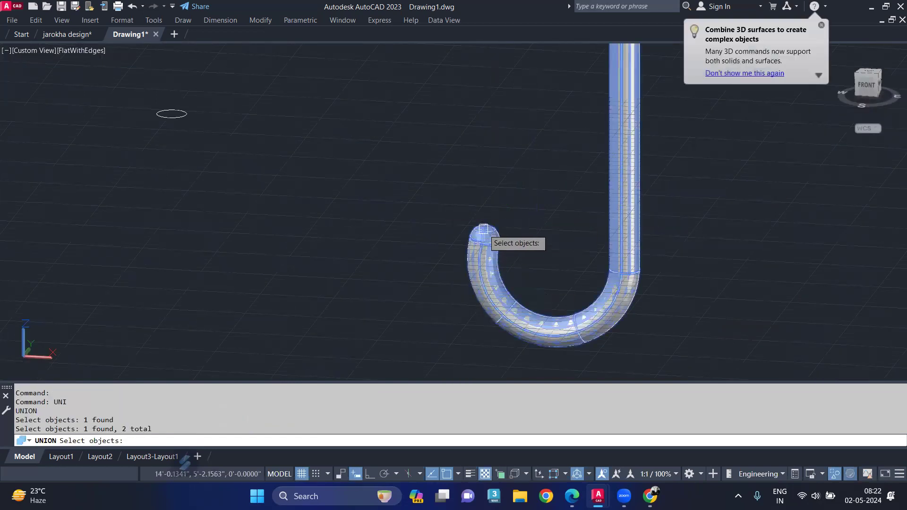
pyautogui.scroll(-4, 484, 227)
pyautogui.press('Return')
# Delete the leftover stray object near the hook
pyautogui.click(379, 234)
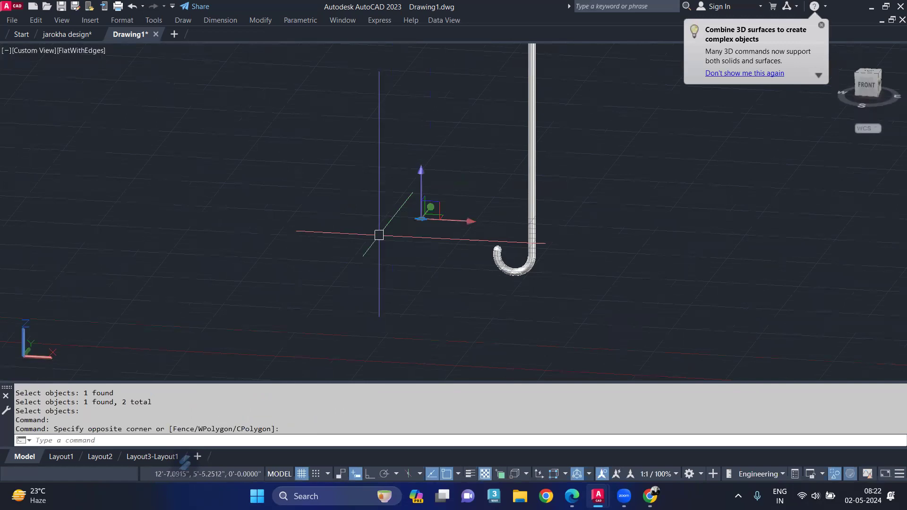
pyautogui.press('Delete')
pyautogui.scroll(-3, 349, 180)
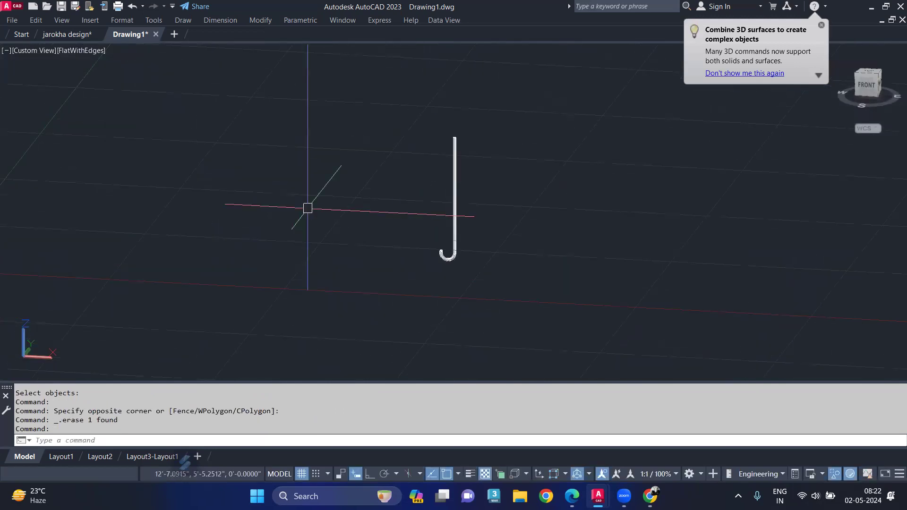
pyautogui.write('IN')
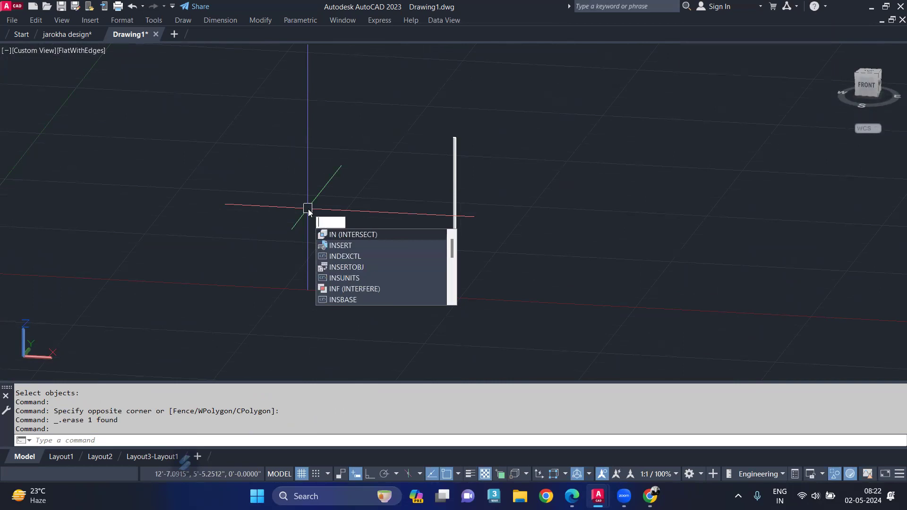
pyautogui.press('BackSpace')
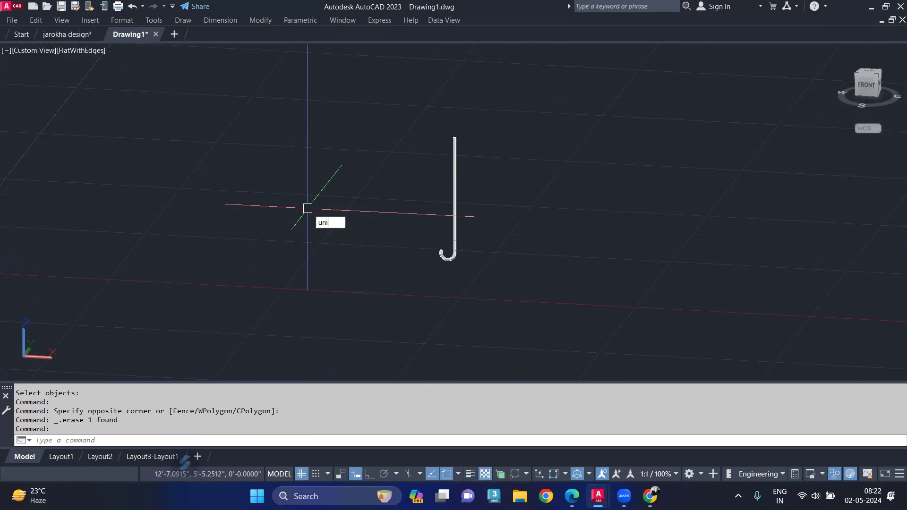
# Unisolate the 9 hidden objects and orbit to view the whole umbrella
pyautogui.click(392, 267)
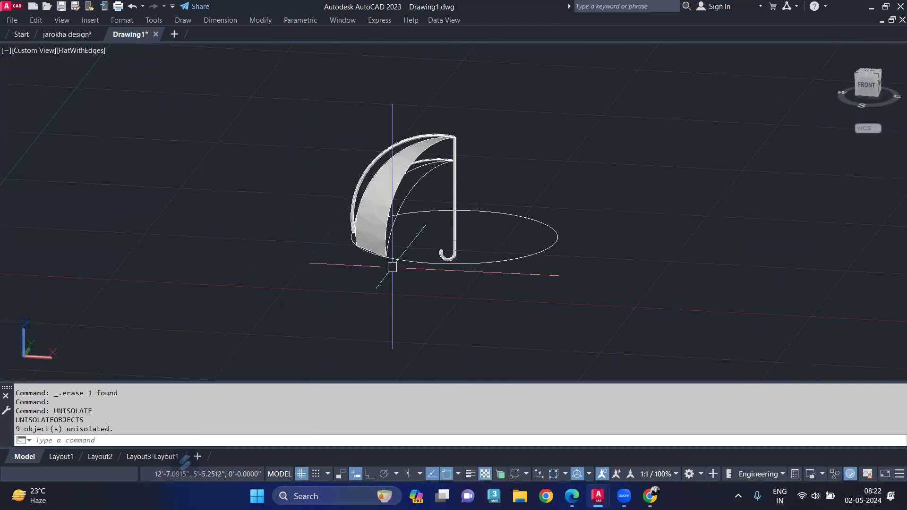
pyautogui.moveTo(319, 218)
pyautogui.keyDown('shift'); pyautogui.mouseDown(button='middle')
pyautogui.moveTo(455, 202)
pyautogui.moveTo(480, 210)
pyautogui.moveTo(427, 227)
pyautogui.moveTo(475, 233)
pyautogui.moveTo(481, 244)
pyautogui.moveTo(462, 218)
pyautogui.moveTo(442, 240)
pyautogui.moveTo(514, 225)
pyautogui.moveTo(564, 243)
pyautogui.mouseUp(button='middle'); pyautogui.keyUp('shift')
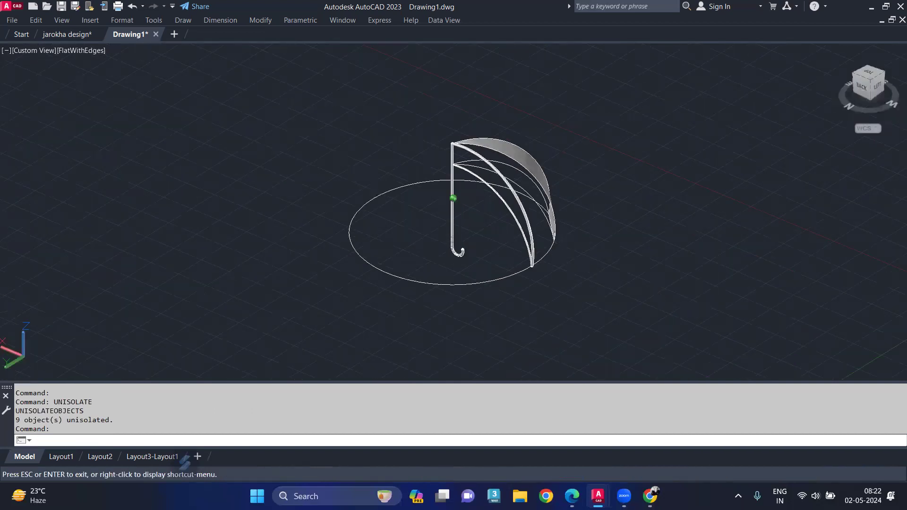
pyautogui.scroll(3, 434, 257)
pyautogui.write('m')
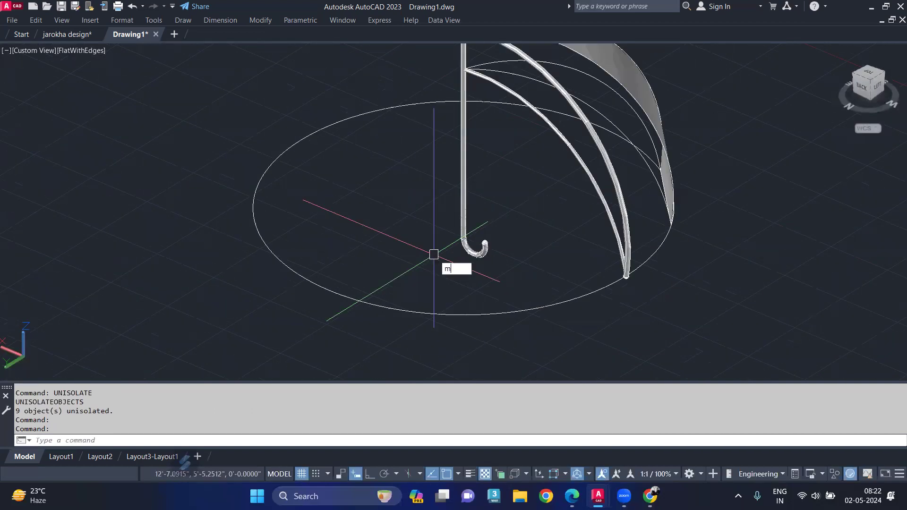
pyautogui.write('at')
# Open the Materials Browser and show Autodesk Library > Metal materials
pyautogui.press('Return')
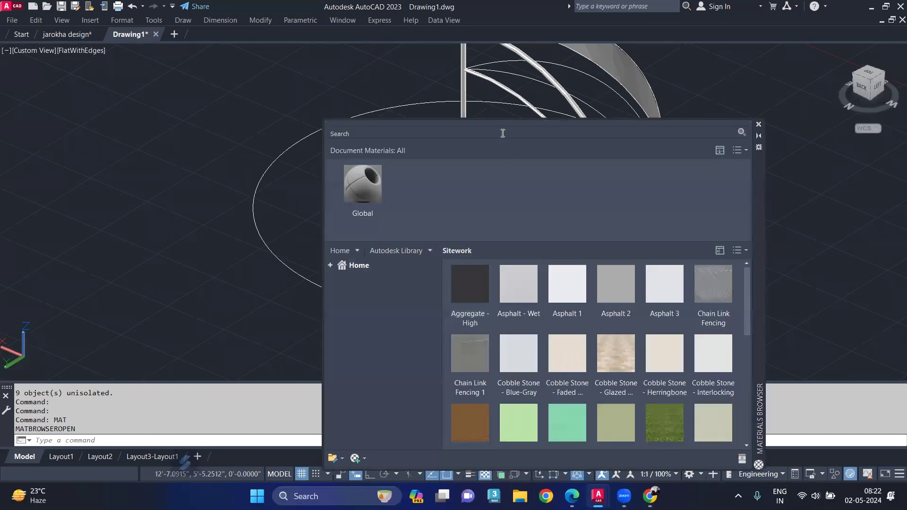
pyautogui.click(332, 265)
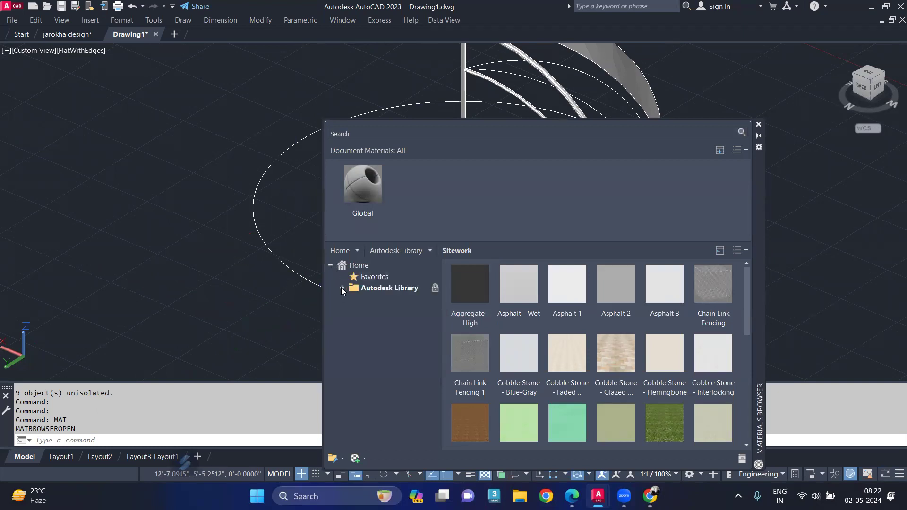
pyautogui.click(341, 287)
pyautogui.scroll(-1, 389, 379)
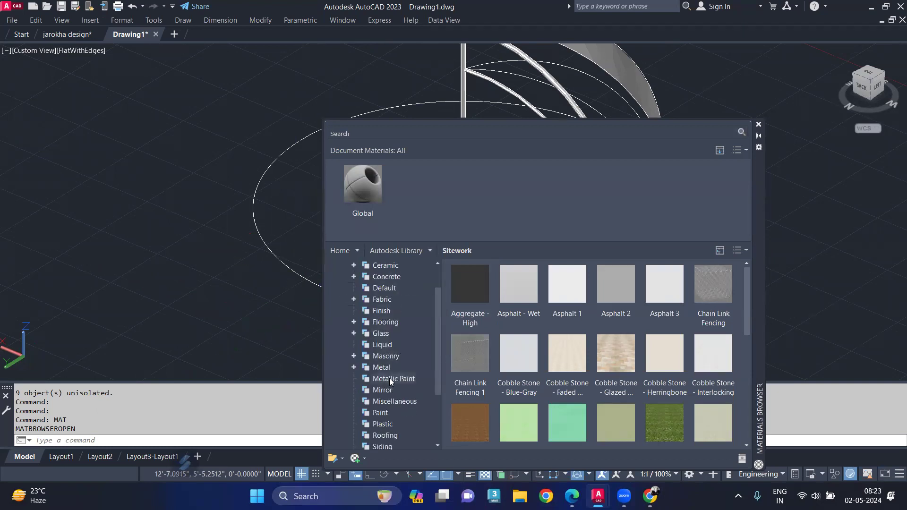
pyautogui.click(382, 368)
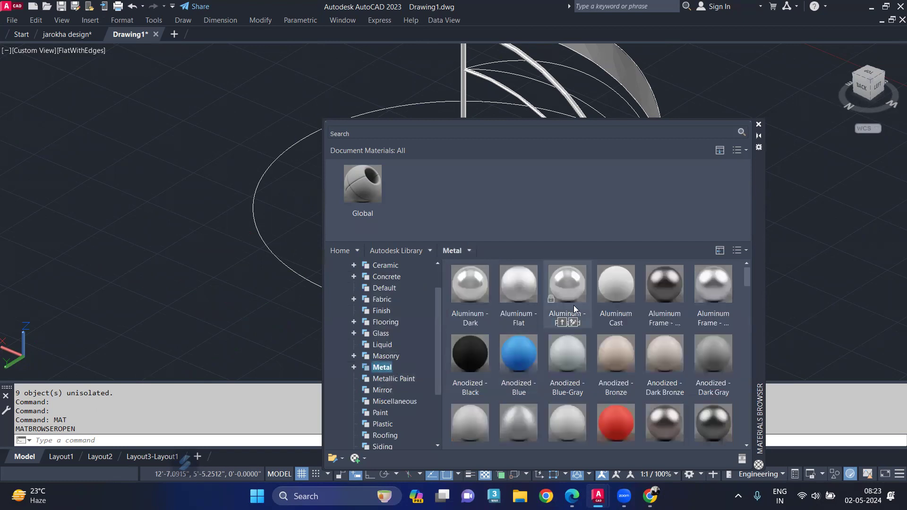
pyautogui.scroll(-5, 573, 305)
pyautogui.scroll(-5, 573, 312)
pyautogui.scroll(-4, 575, 319)
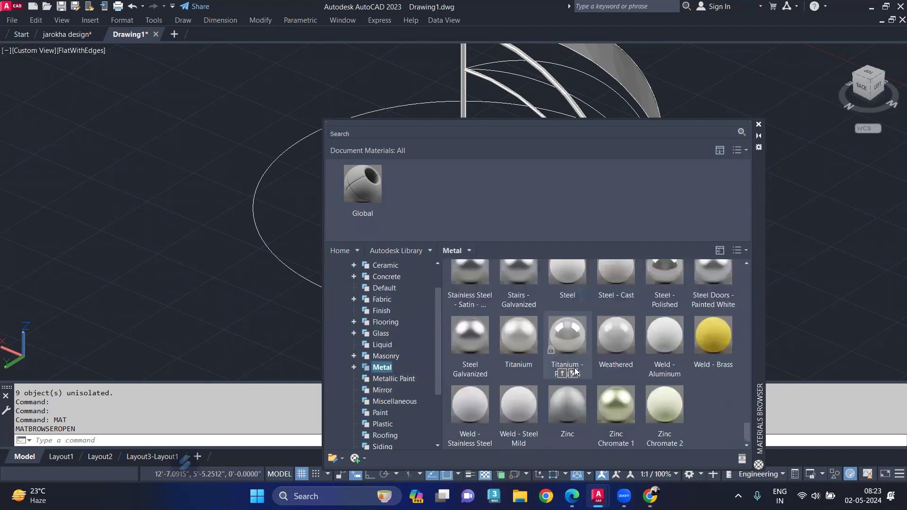
pyautogui.scroll(1, 614, 304)
# Apply Stainless Steel - Bright to the hook handle
pyautogui.moveTo(193, 322)
pyautogui.mouseDown(button='middle')
pyautogui.moveTo(215, 316)
pyautogui.moveTo(156, 283)
pyautogui.mouseUp(button='middle')
pyautogui.scroll(5, 141, 269)
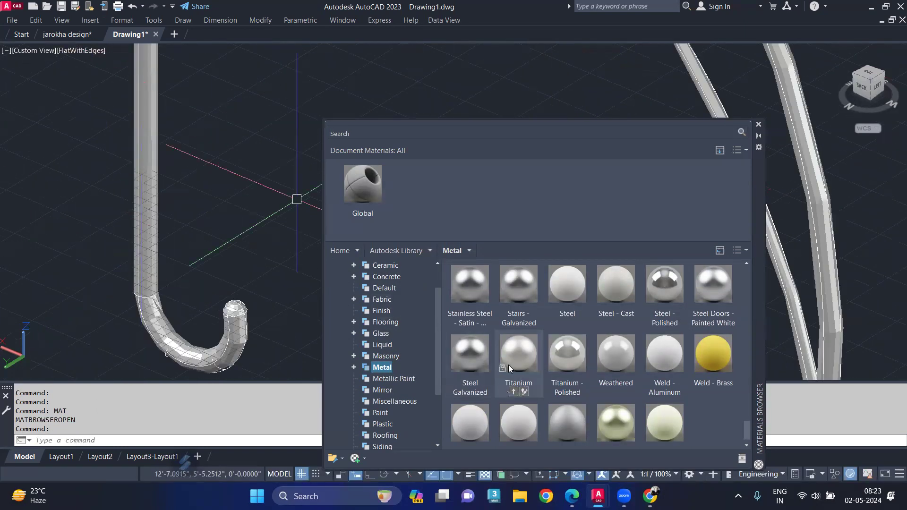
pyautogui.scroll(-1, 573, 356)
pyautogui.scroll(1, 656, 286)
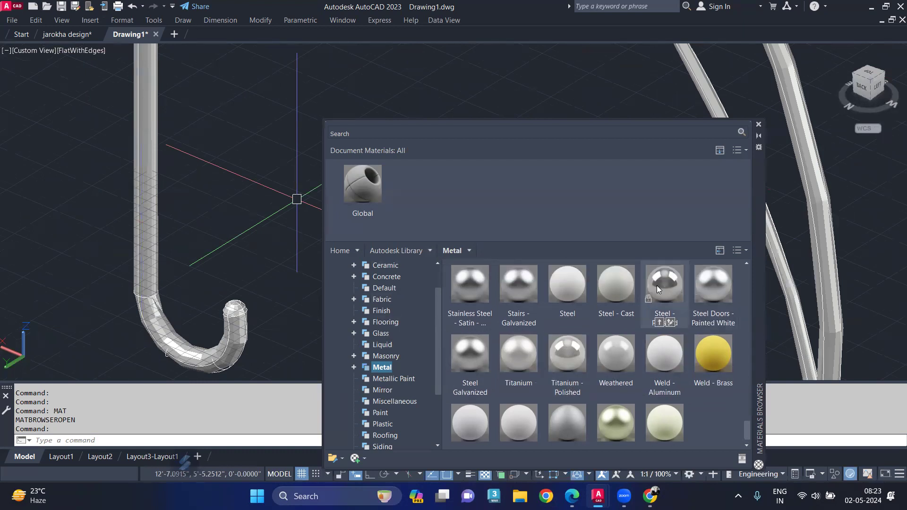
pyautogui.scroll(5, 656, 287)
pyautogui.scroll(-3, 657, 292)
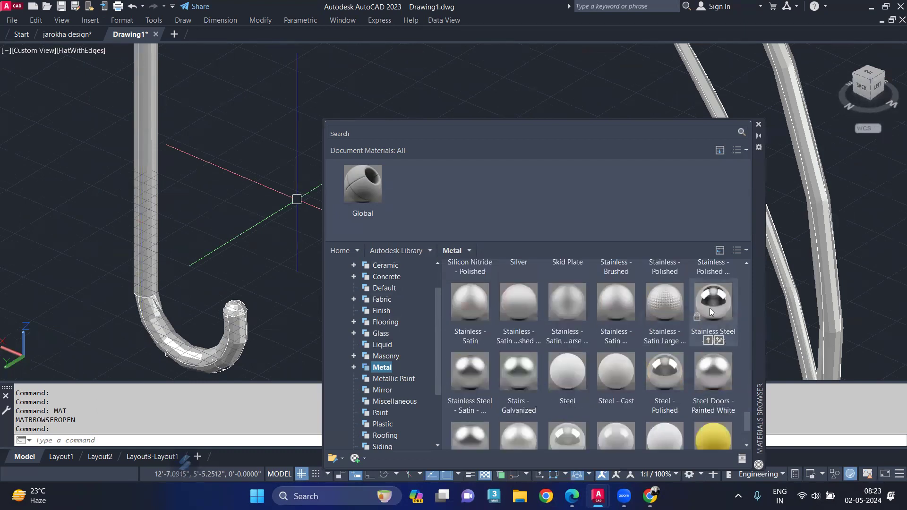
pyautogui.moveTo(503, 311); pyautogui.dragTo(149, 249)
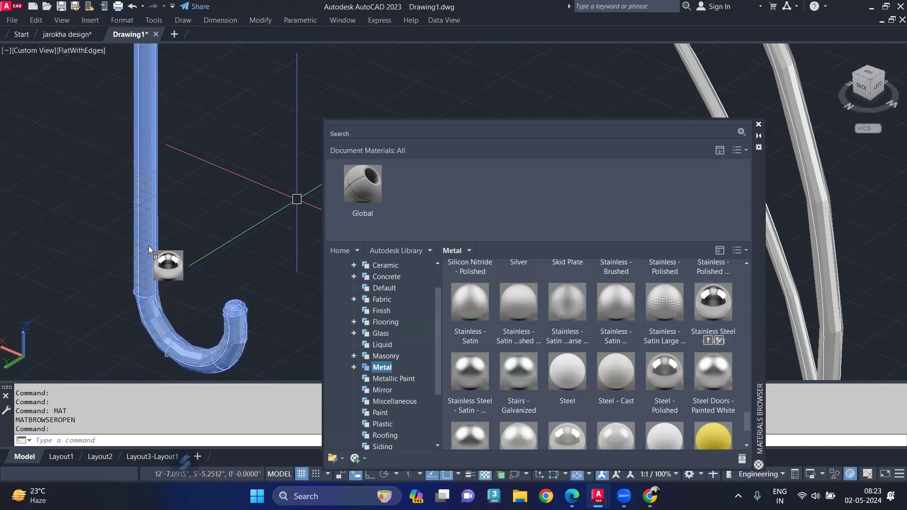
pyautogui.scroll(-2, 151, 243)
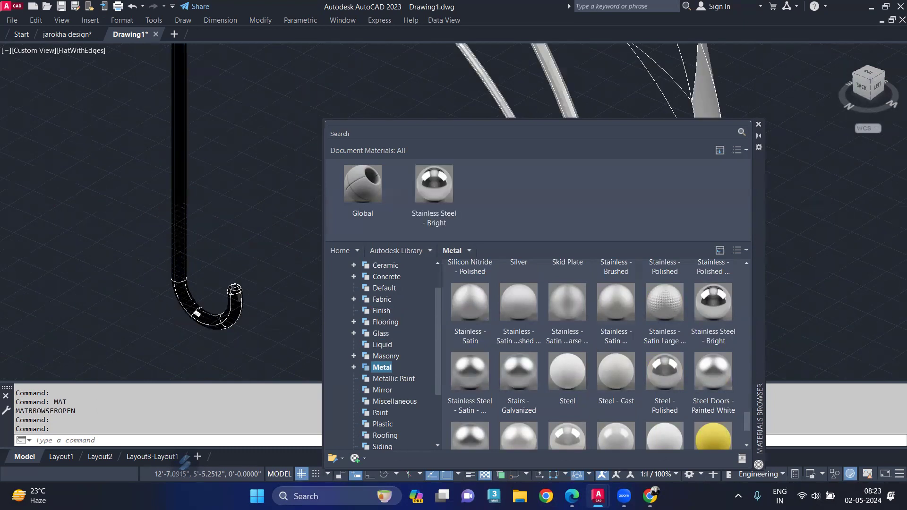
# Pan the view across the ribs toward the canopy panel
pyautogui.moveTo(311, 213); pyautogui.dragTo(9, 284, button='middle')
pyautogui.press('Escape')
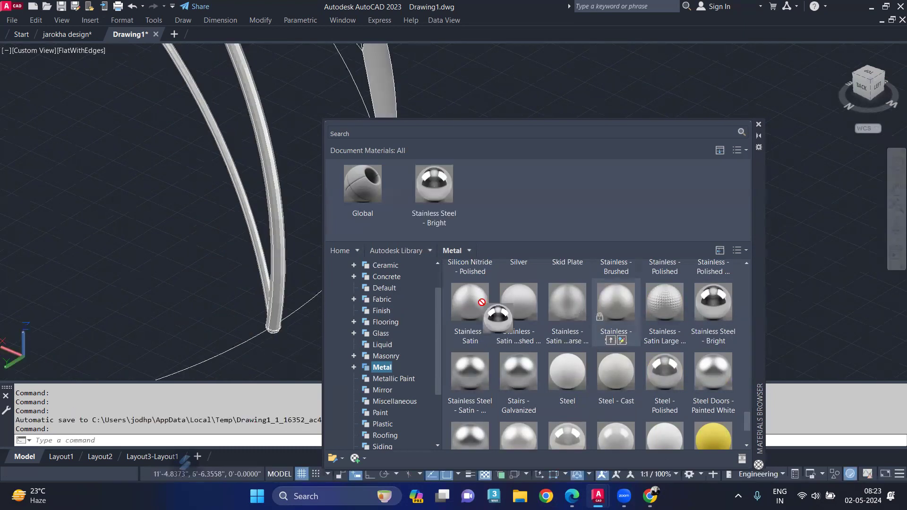
pyautogui.moveTo(274, 258); pyautogui.dragTo(274, 259)
pyautogui.scroll(1, 443, 290)
pyautogui.moveTo(269, 189); pyautogui.dragTo(248, 191, button='middle')
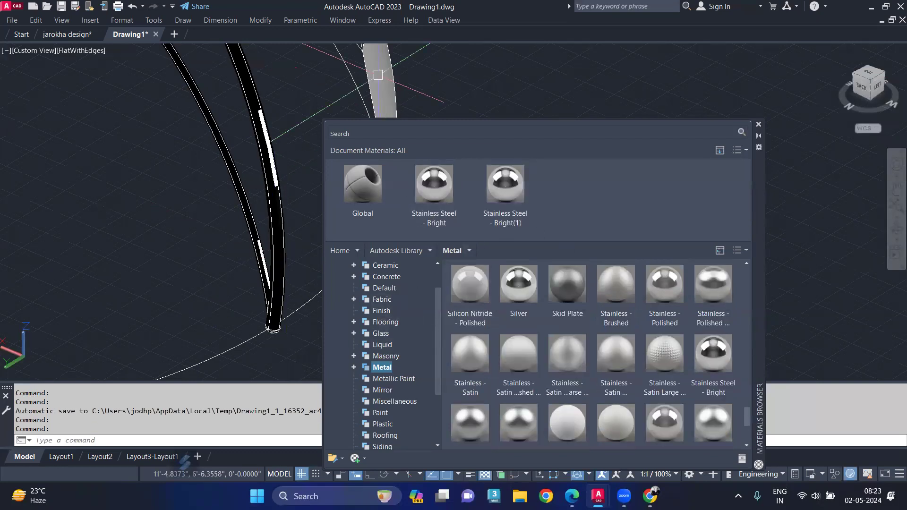
pyautogui.moveTo(248, 190); pyautogui.dragTo(187, 262)
pyautogui.press('Escape')
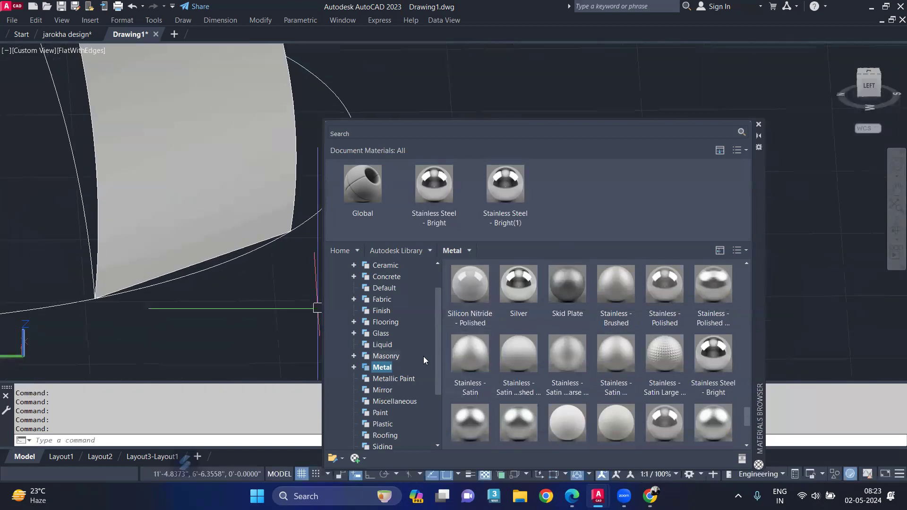
# Try leather swatches Pebbled - Mauve, Tan 1 and Pebble - Brown on the canopy panel
pyautogui.scroll(-1, 409, 347)
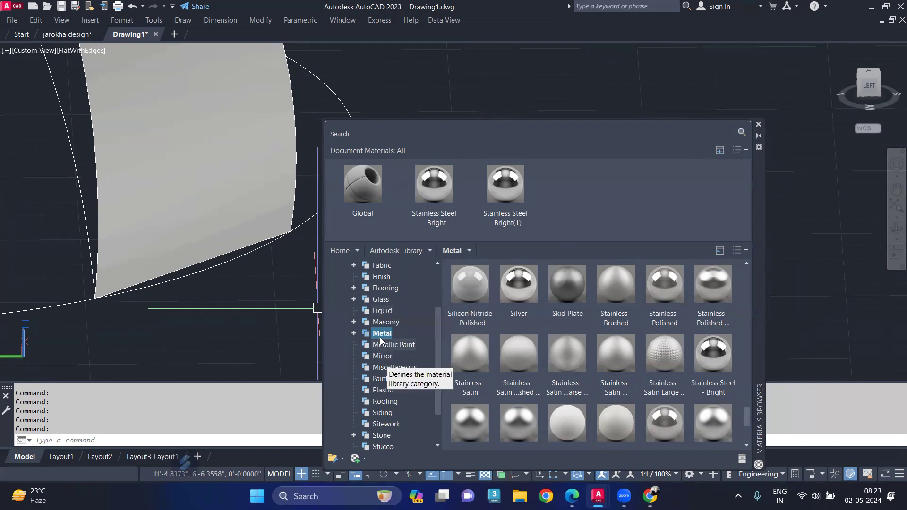
pyautogui.scroll(1, 387, 321)
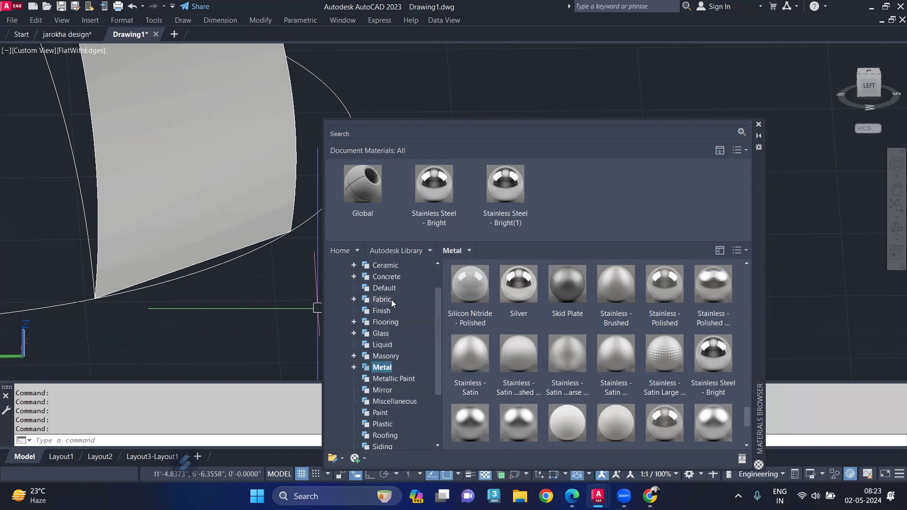
pyautogui.click(354, 299)
pyautogui.click(373, 298)
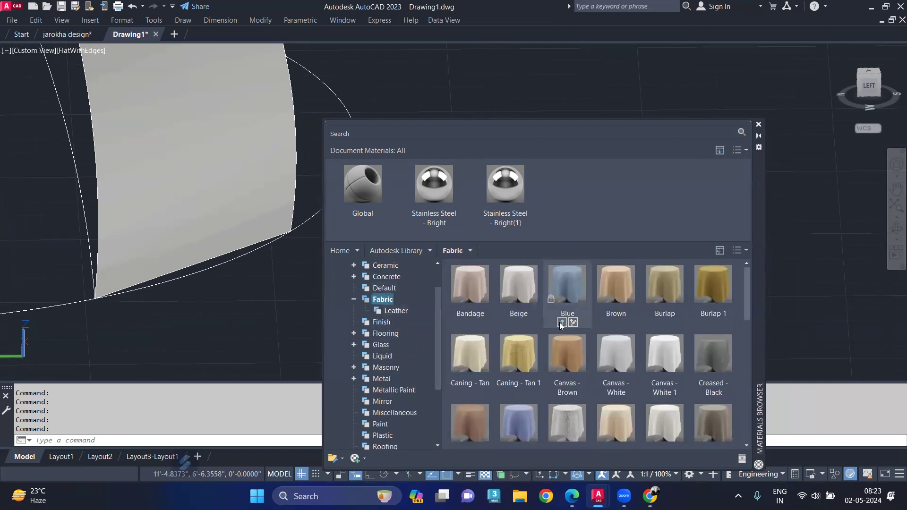
pyautogui.click(392, 311)
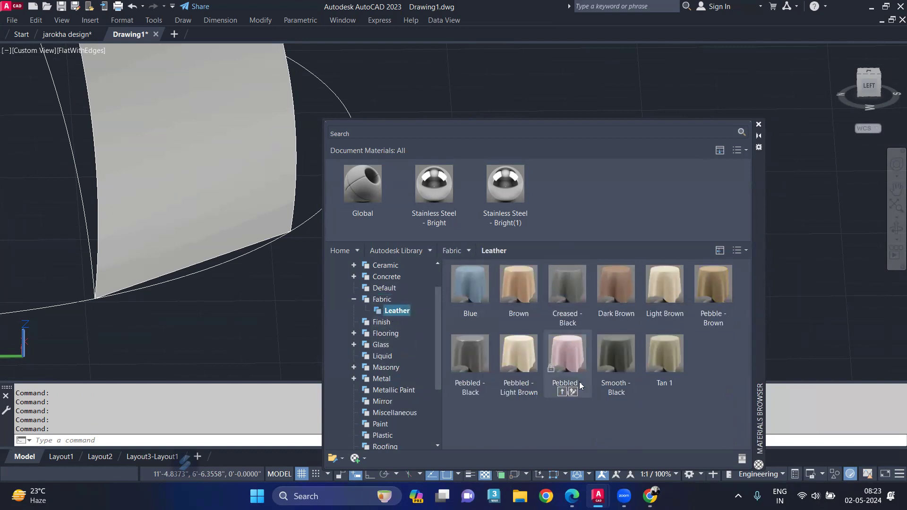
pyautogui.moveTo(568, 353); pyautogui.dragTo(212, 177)
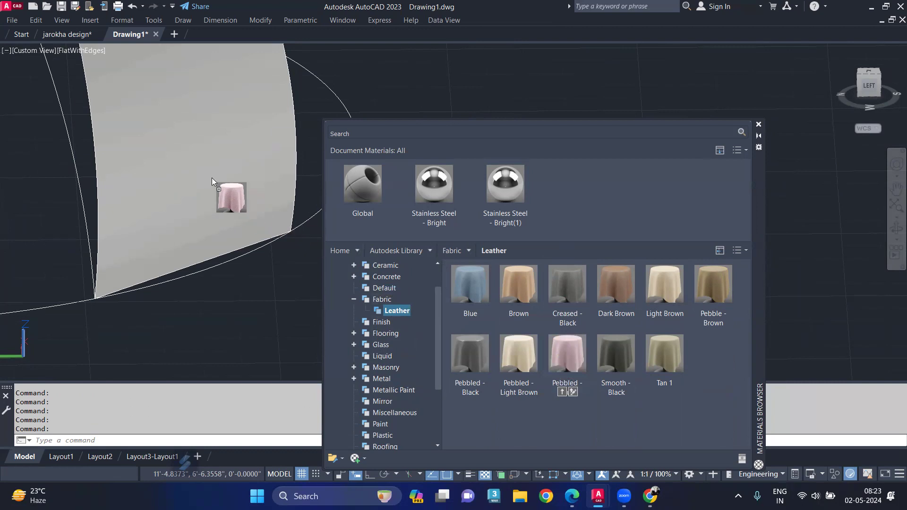
pyautogui.keyDown('shift'); pyautogui.moveTo(211, 178); pyautogui.dragTo(250, 280, button='middle'); pyautogui.keyUp('shift')
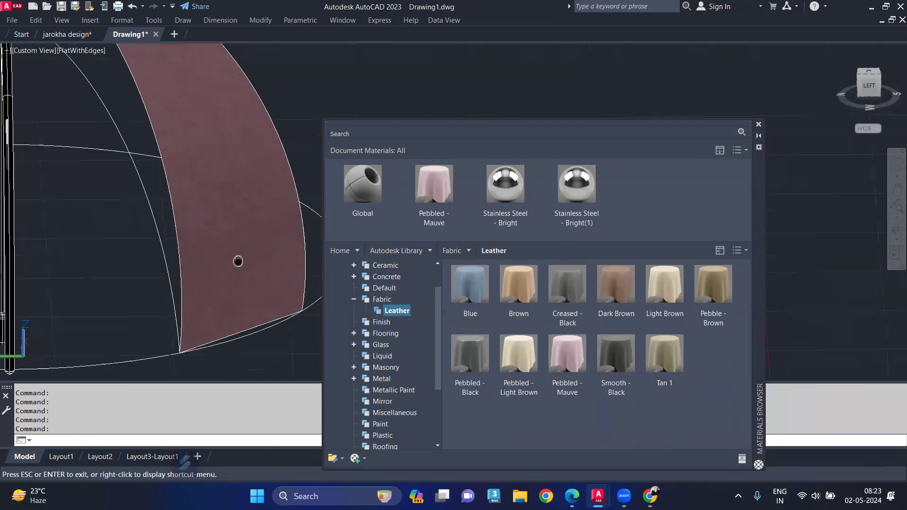
pyautogui.moveTo(664, 354)
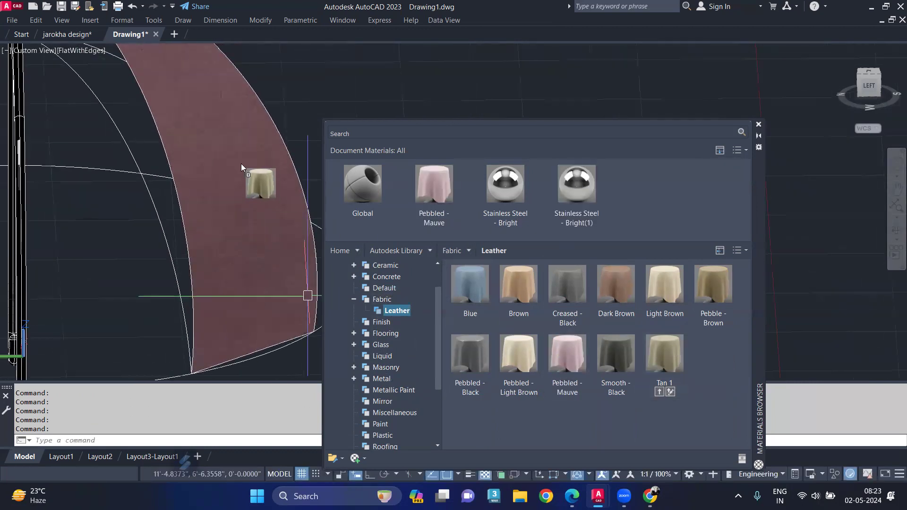
pyautogui.moveTo(646, 335); pyautogui.dragTo(241, 164)
pyautogui.moveTo(718, 286); pyautogui.dragTo(226, 183)
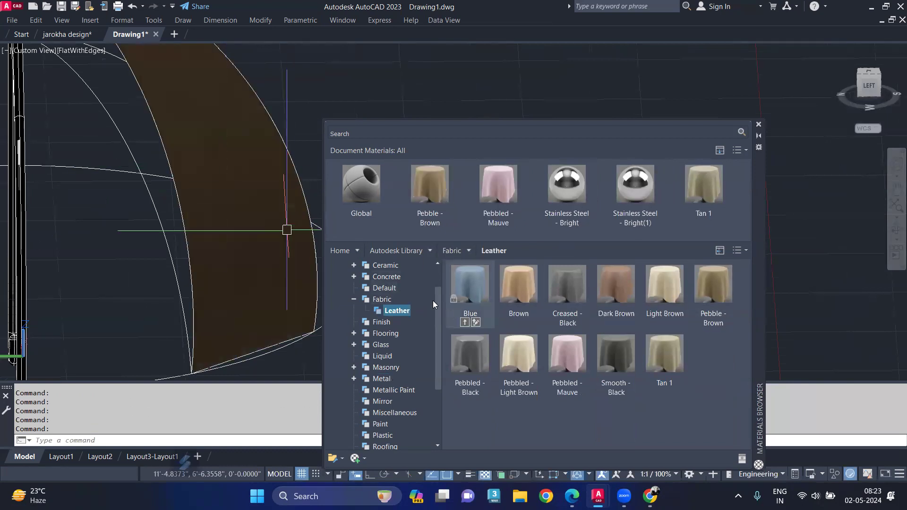
# Try Stripes - Blue-White and Velvet - Red 1 fabrics, then settle on Blue
pyautogui.click(368, 301)
pyautogui.scroll(-5, 584, 335)
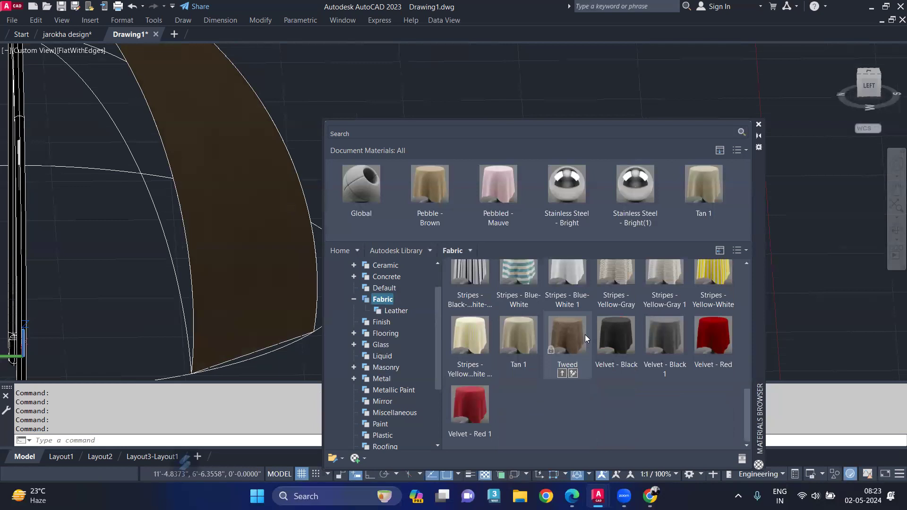
pyautogui.moveTo(515, 279); pyautogui.dragTo(229, 208)
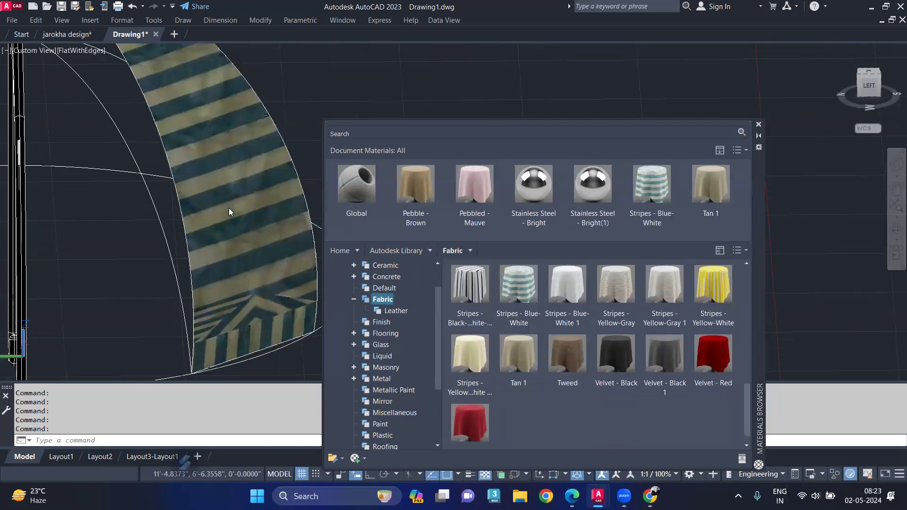
pyautogui.moveTo(470, 415)
pyautogui.mouseDown()
pyautogui.moveTo(438, 362)
pyautogui.moveTo(218, 233)
pyautogui.mouseUp()
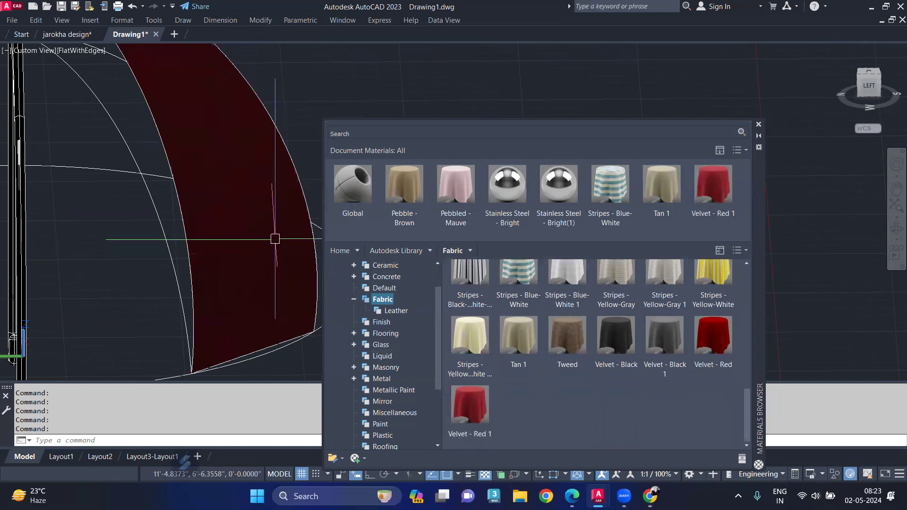
pyautogui.scroll(3, 704, 333)
pyautogui.moveTo(618, 336); pyautogui.dragTo(253, 203)
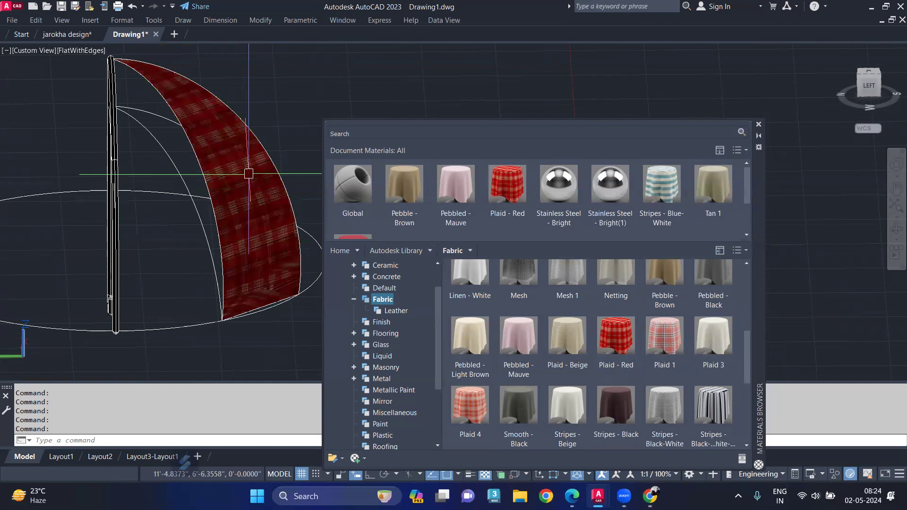
pyautogui.scroll(2, 236, 151)
pyautogui.scroll(5, 648, 350)
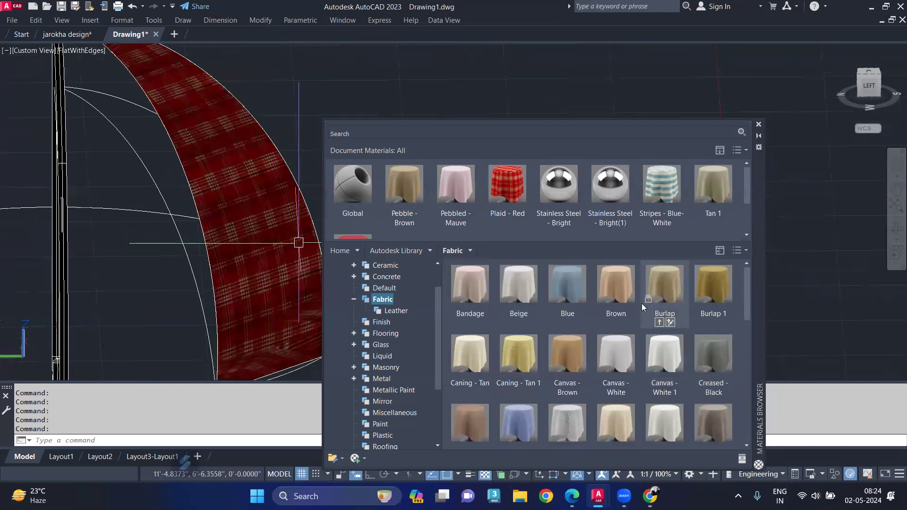
pyautogui.moveTo(567, 277); pyautogui.dragTo(261, 220)
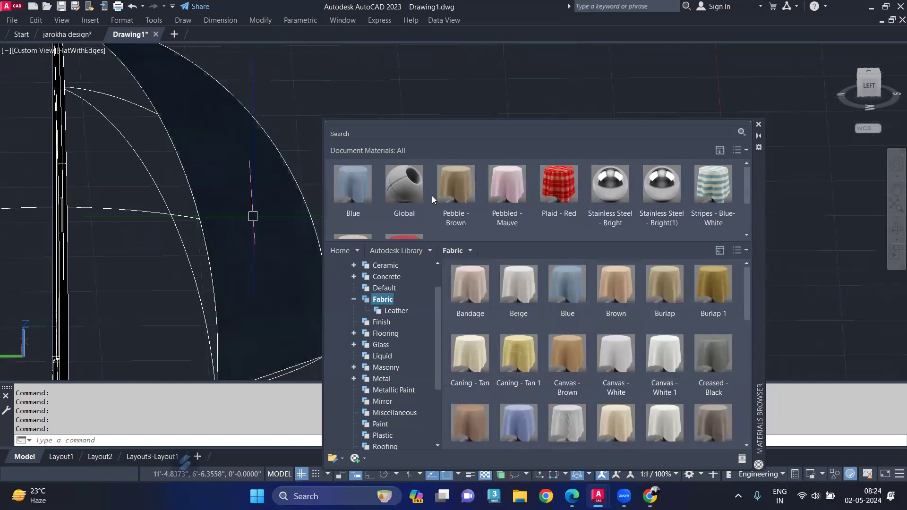
pyautogui.click(758, 124)
pyautogui.scroll(-4, 756, 130)
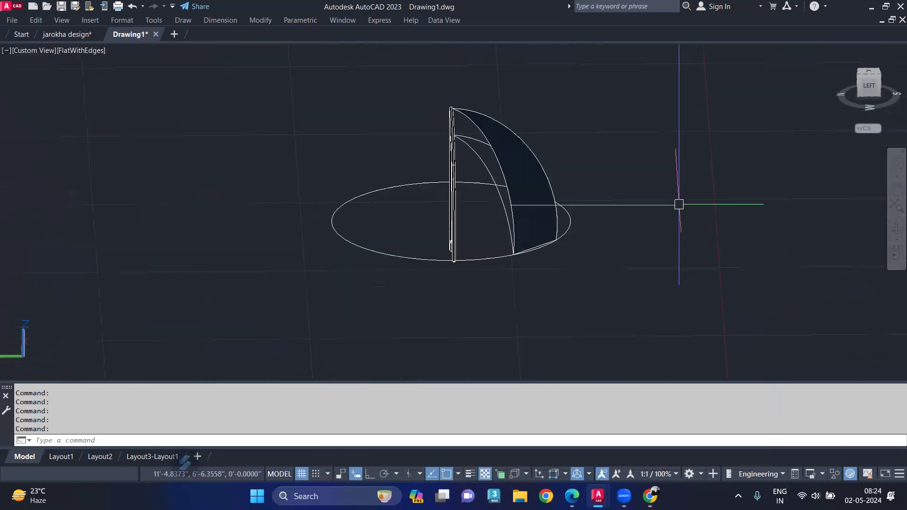
pyautogui.moveTo(629, 239)
pyautogui.keyDown('shift'); pyautogui.mouseDown(button='middle')
pyautogui.moveTo(713, 257)
pyautogui.moveTo(638, 259)
pyautogui.moveTo(644, 265)
pyautogui.moveTo(654, 249)
pyautogui.mouseUp(button='middle'); pyautogui.keyUp('shift')
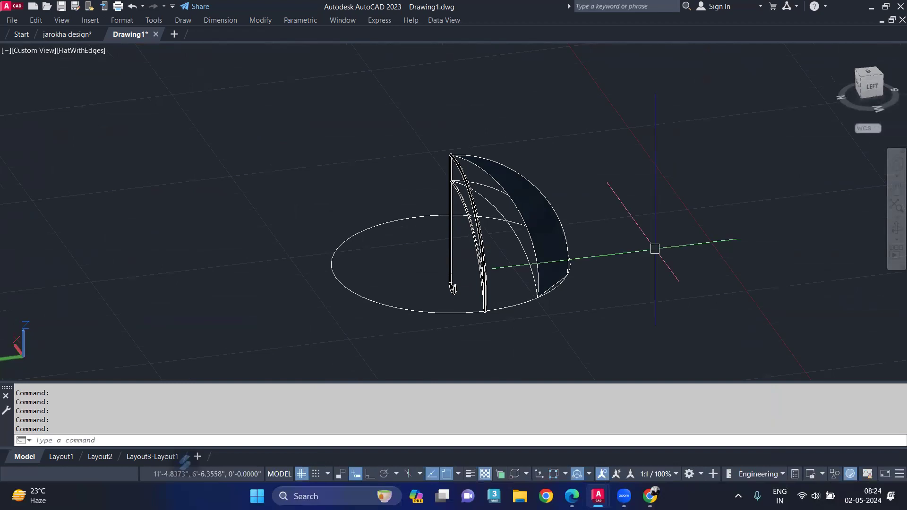
pyautogui.scroll(2, 538, 299)
pyautogui.scroll(1, 533, 294)
pyautogui.scroll(2, 536, 298)
pyautogui.scroll(-3, 543, 293)
pyautogui.moveTo(555, 253)
pyautogui.mouseDown(button='middle')
pyautogui.moveTo(605, 291)
pyautogui.moveTo(679, 256)
pyautogui.moveTo(617, 225)
pyautogui.moveTo(555, 227)
pyautogui.moveTo(473, 254)
pyautogui.mouseUp(button='middle')
# Polar-array the panel and rib 12 times over 360° around the shaft, rotating copies
pyautogui.write('-')
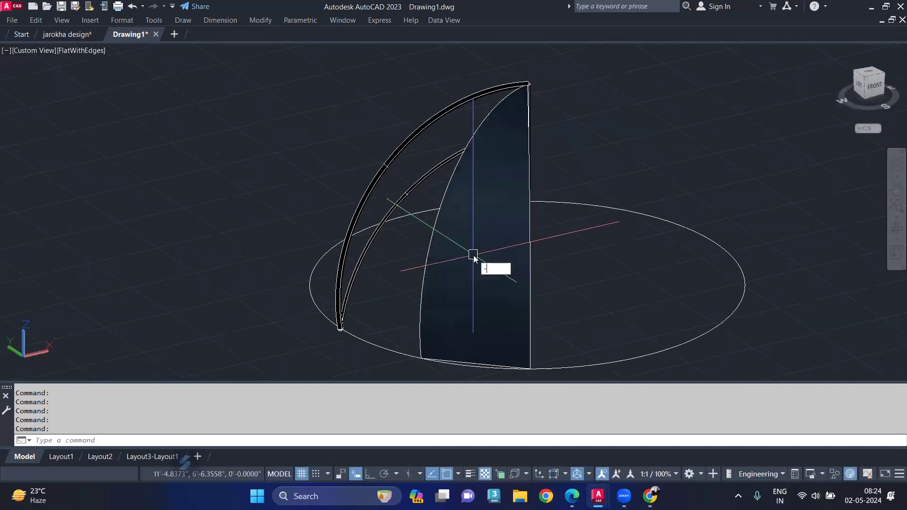
pyautogui.write('asr')
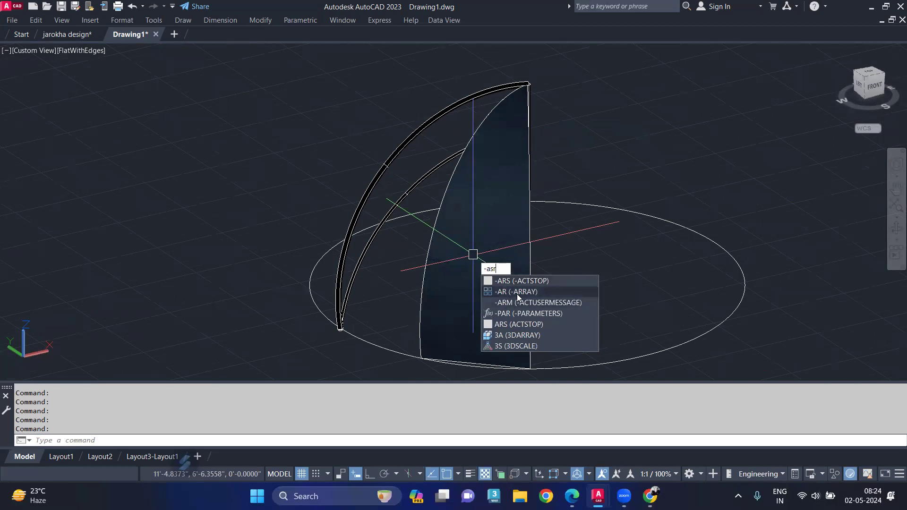
pyautogui.click(516, 294)
pyautogui.click(364, 196)
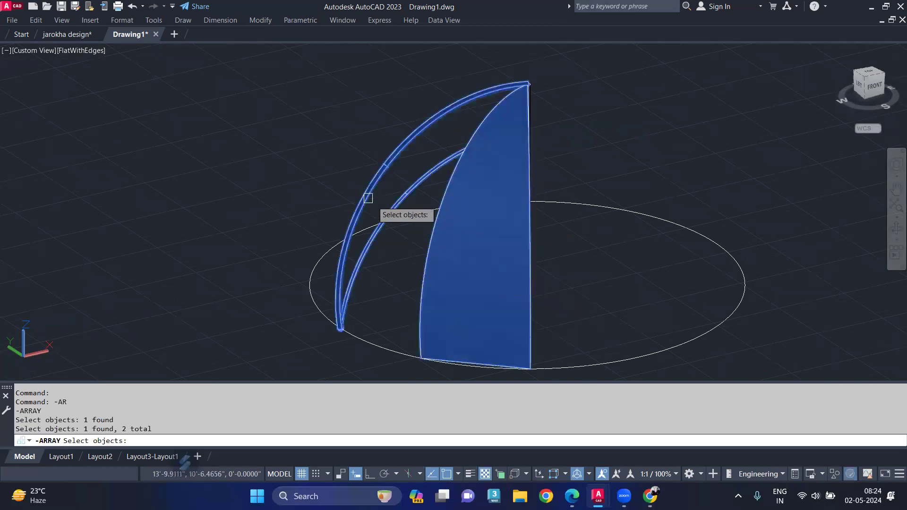
pyautogui.press('Return')
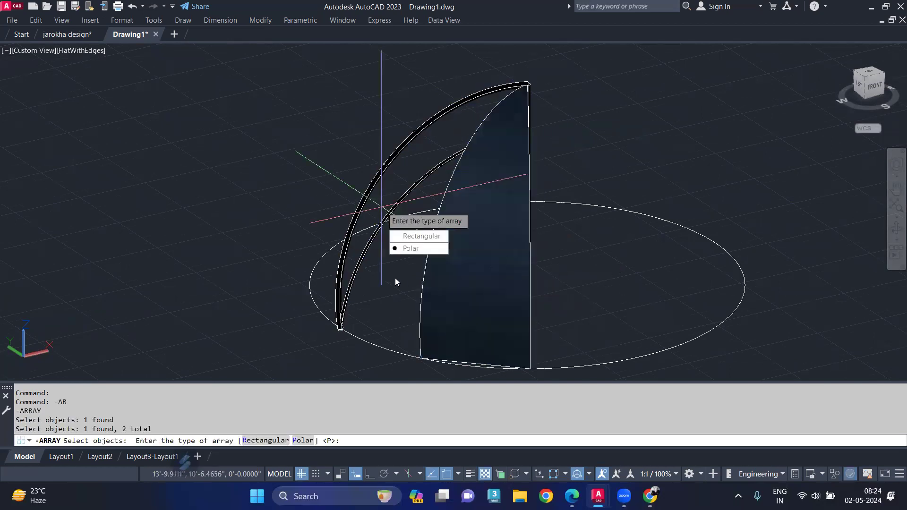
pyautogui.write('p')
pyautogui.press('Return')
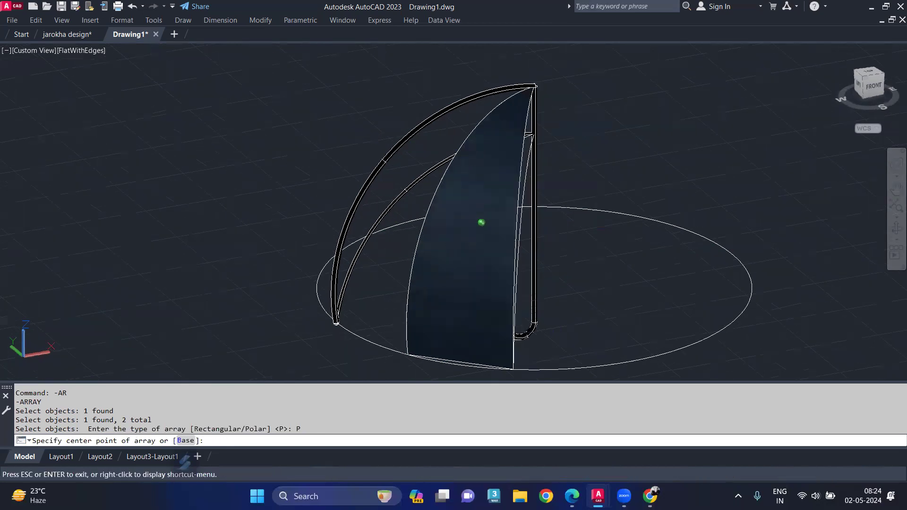
pyautogui.keyDown('shift'); pyautogui.moveTo(591, 330); pyautogui.dragTo(607, 344, button='middle'); pyautogui.keyUp('shift')
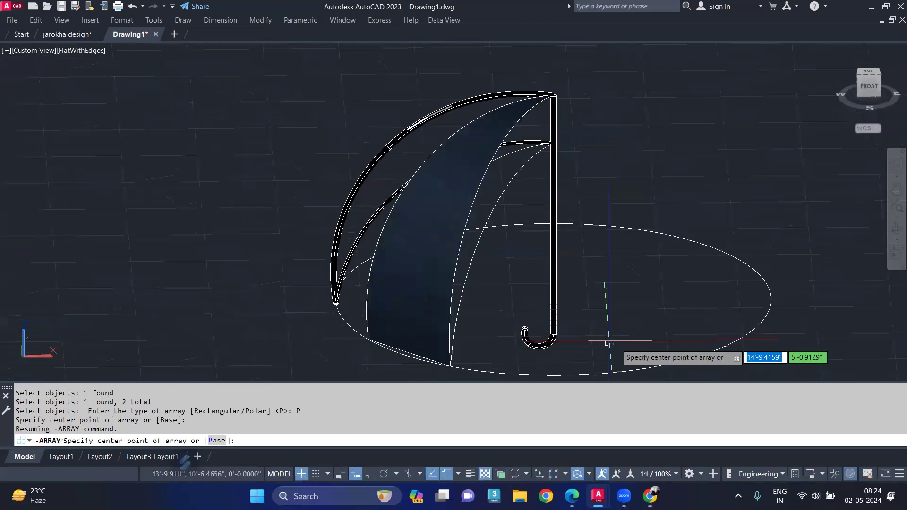
pyautogui.click(554, 299)
pyautogui.write('12')
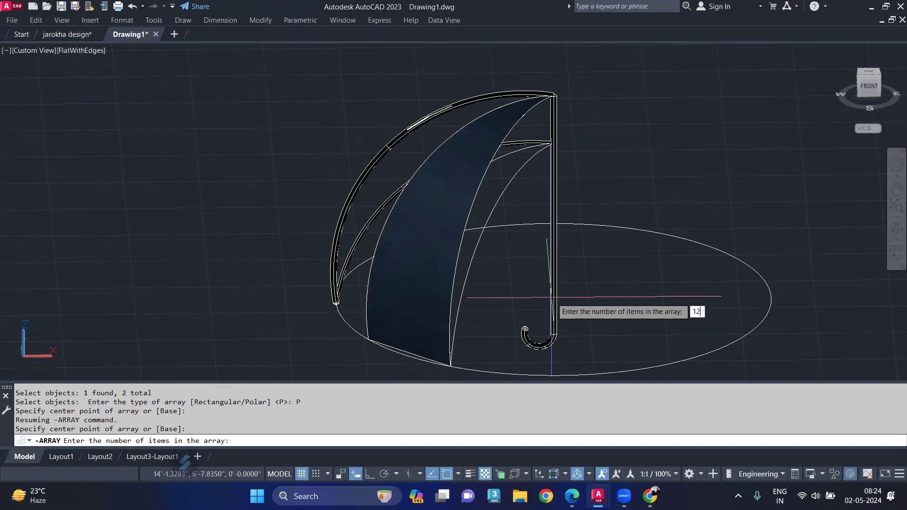
pyautogui.press('Return')
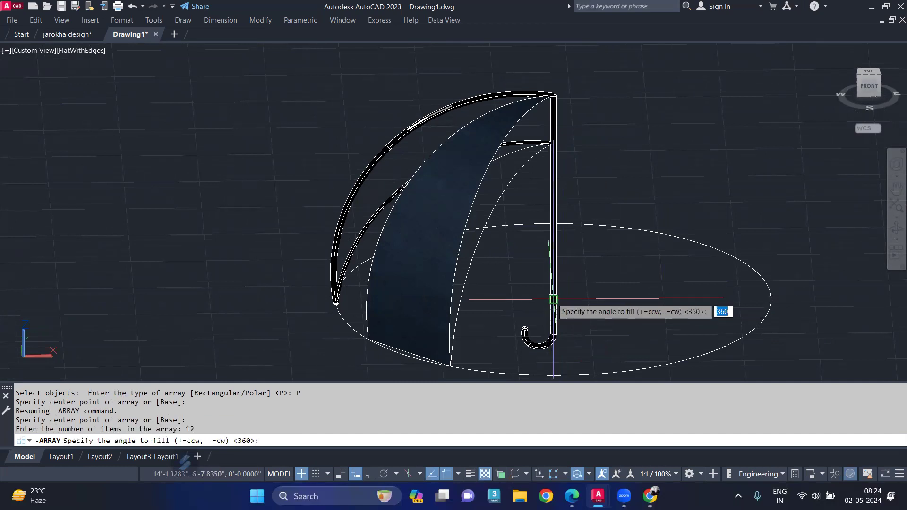
pyautogui.press('Return')
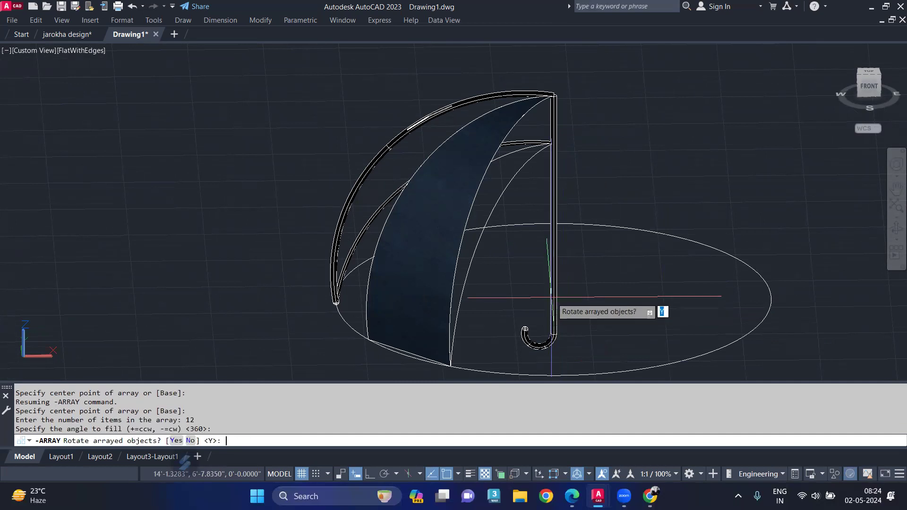
pyautogui.press('Return')
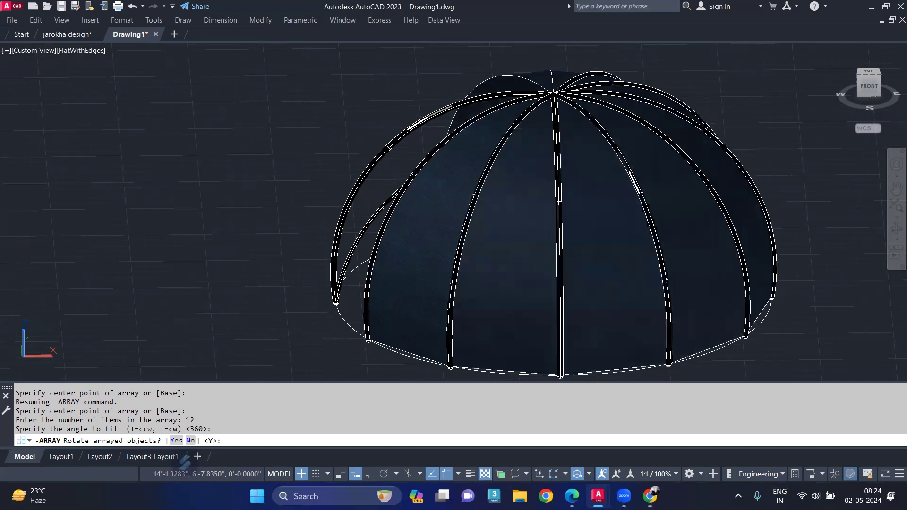
# Orbit and zoom out to inspect the finished canopy dome
pyautogui.moveTo(481, 248)
pyautogui.keyDown('shift'); pyautogui.mouseDown(button='middle')
pyautogui.moveTo(494, 187)
pyautogui.moveTo(551, 162)
pyautogui.moveTo(611, 181)
pyautogui.mouseUp(button='middle'); pyautogui.keyUp('shift')
pyautogui.moveTo(720, 207)
pyautogui.keyDown('shift'); pyautogui.mouseDown(button='middle')
pyautogui.moveTo(782, 254)
pyautogui.moveTo(821, 255)
pyautogui.moveTo(762, 250)
pyautogui.mouseUp(button='middle'); pyautogui.keyUp('shift')
pyautogui.scroll(-3, 646, 225)
pyautogui.keyDown('shift'); pyautogui.moveTo(646, 225); pyautogui.dragTo(427, 221, button='middle'); pyautogui.keyUp('shift')
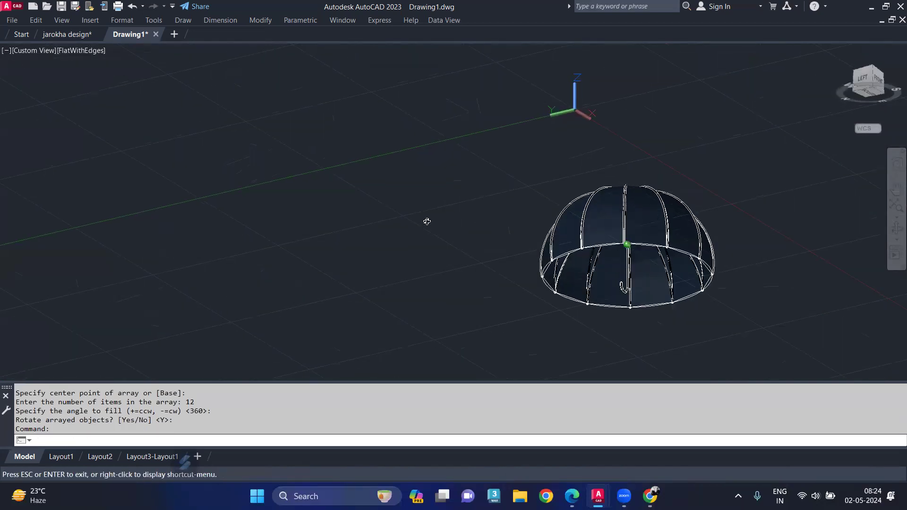
pyautogui.moveTo(631, 299)
pyautogui.keyDown('shift'); pyautogui.mouseDown(button='middle')
pyautogui.moveTo(624, 236)
pyautogui.moveTo(604, 293)
pyautogui.moveTo(534, 331)
pyautogui.mouseUp(button='middle'); pyautogui.keyUp('shift')
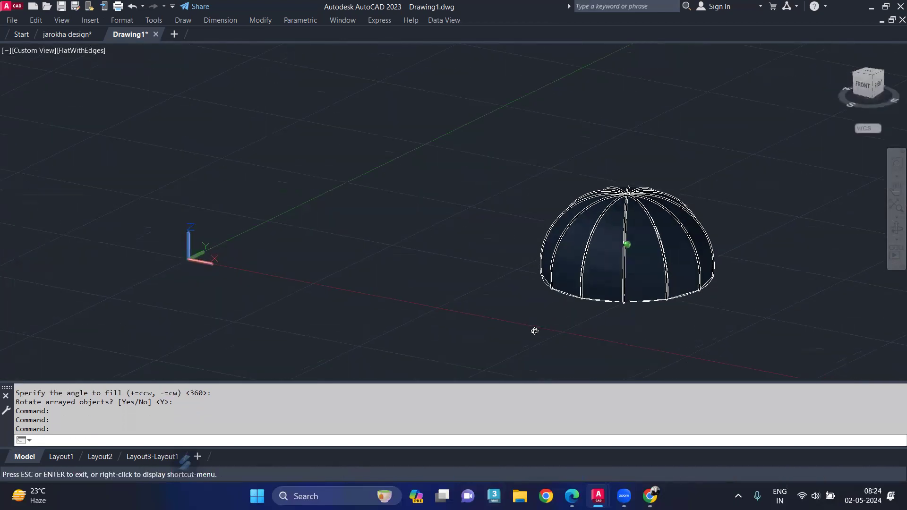
pyautogui.scroll(2, 625, 230)
pyautogui.scroll(2, 625, 230)
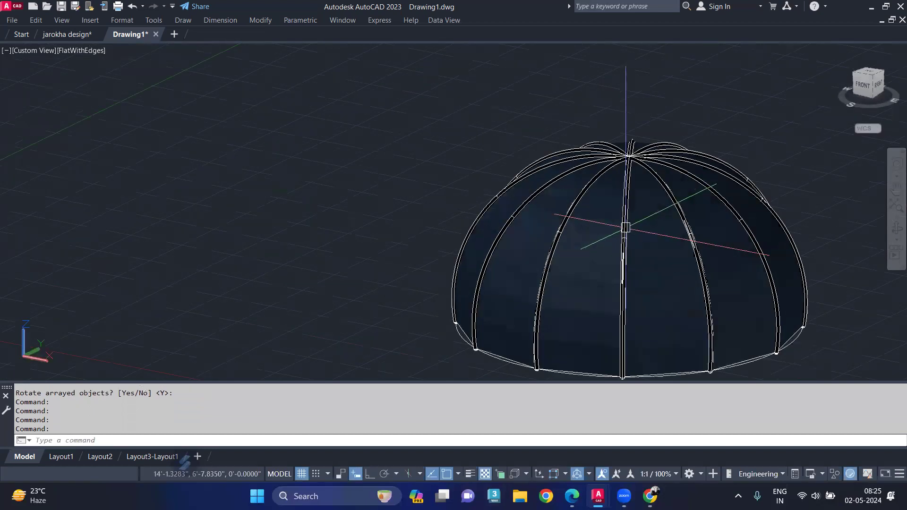
pyautogui.moveTo(641, 197)
pyautogui.keyDown('shift'); pyautogui.mouseDown(button='middle')
pyautogui.moveTo(633, 117)
pyautogui.moveTo(451, 189)
pyautogui.mouseUp(button='middle'); pyautogui.keyUp('shift')
pyautogui.keyDown('shift'); pyautogui.moveTo(483, 239); pyautogui.dragTo(473, 369, button='middle'); pyautogui.keyUp('shift')
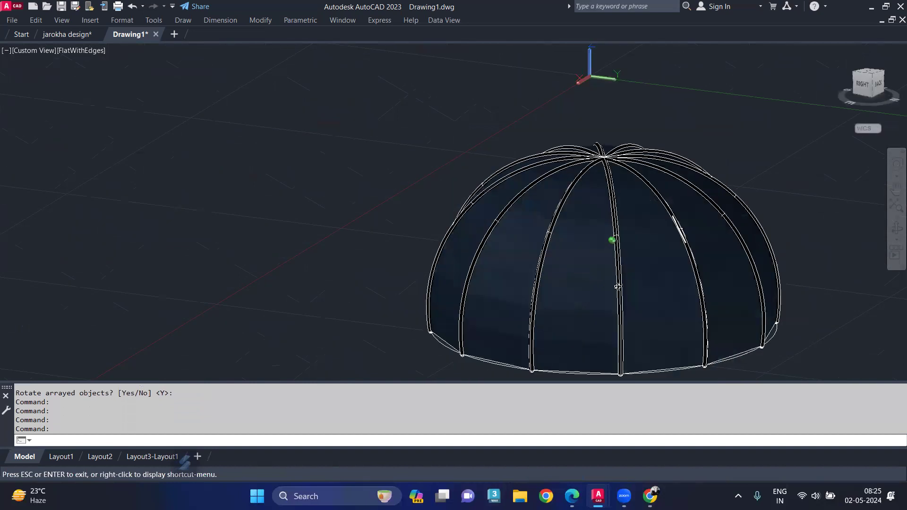
pyautogui.scroll(-3, 600, 271)
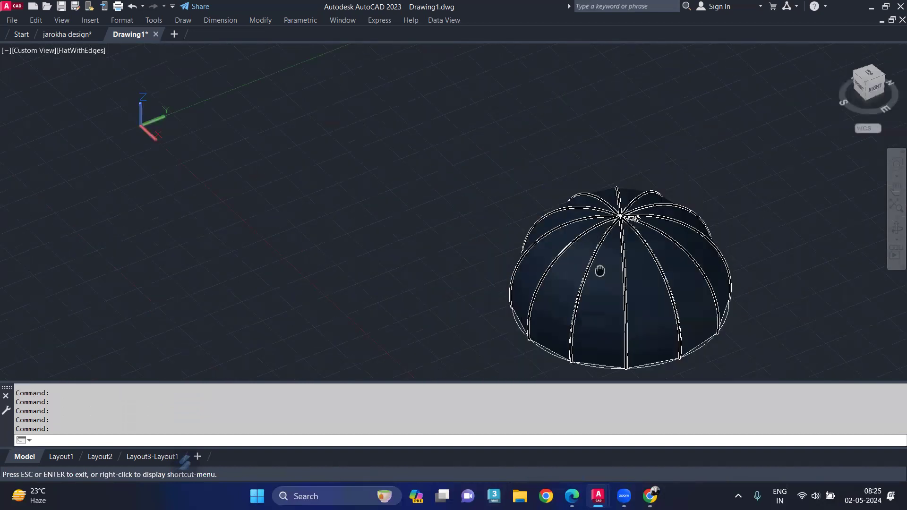
pyautogui.keyDown('shift'); pyautogui.moveTo(600, 271); pyautogui.dragTo(611, 227, button='middle'); pyautogui.keyUp('shift')
pyautogui.press('Escape')
pyautogui.scroll(3, 603, 264)
pyautogui.write('mat')
# Apply Brown, Blue, Beige, Burlap 1 and Caning - Tan fabrics to separate canopy panels
pyautogui.press('Return')
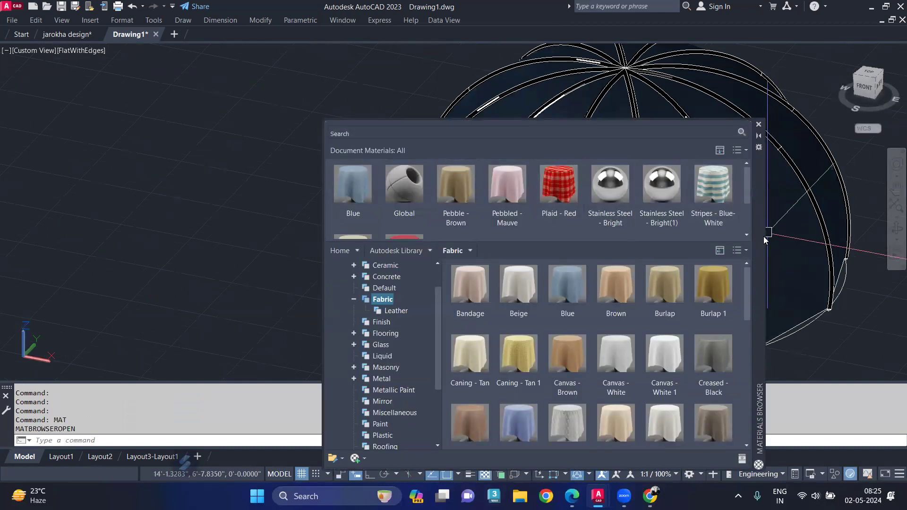
pyautogui.moveTo(755, 248); pyautogui.dragTo(440, 180)
pyautogui.moveTo(317, 219); pyautogui.dragTo(574, 266)
pyautogui.moveTo(255, 211); pyautogui.dragTo(516, 204)
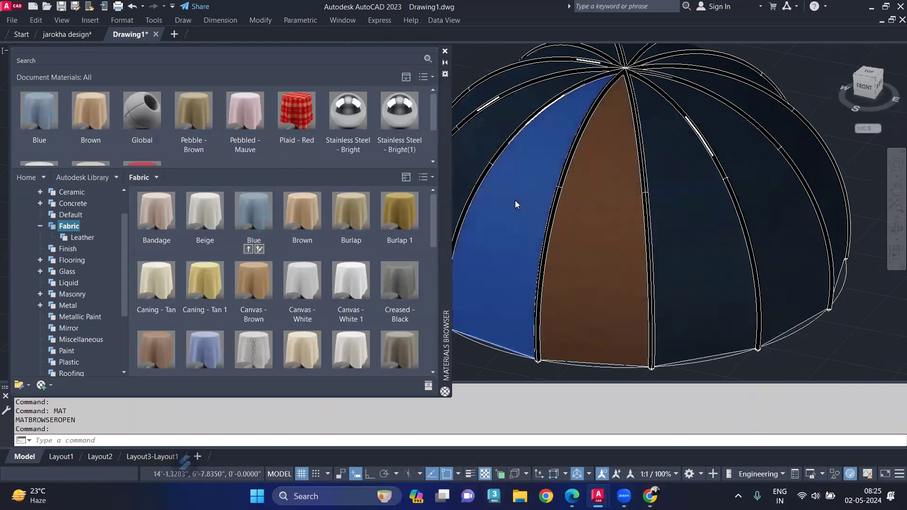
pyautogui.moveTo(204, 209); pyautogui.dragTo(707, 245)
pyautogui.moveTo(350, 216); pyautogui.dragTo(763, 194)
pyautogui.moveTo(394, 208); pyautogui.dragTo(793, 134)
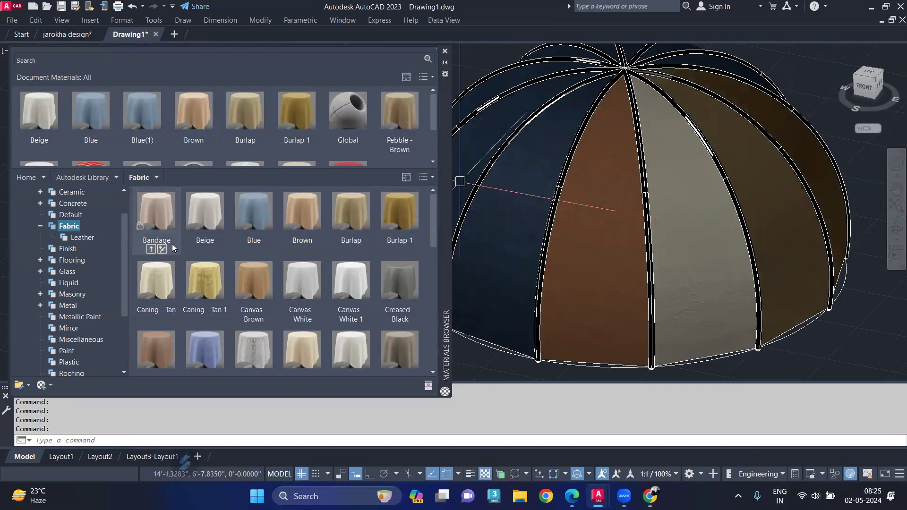
pyautogui.moveTo(153, 277); pyautogui.dragTo(481, 216)
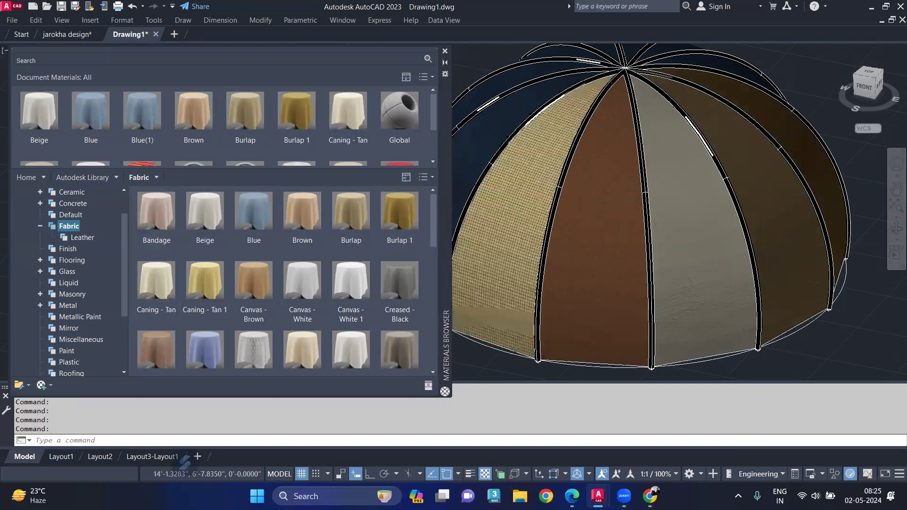
# Orbit around the multicoloured canopy, briefly reopening and closing the Materials Browser with MAT
pyautogui.scroll(-3, 423, 126)
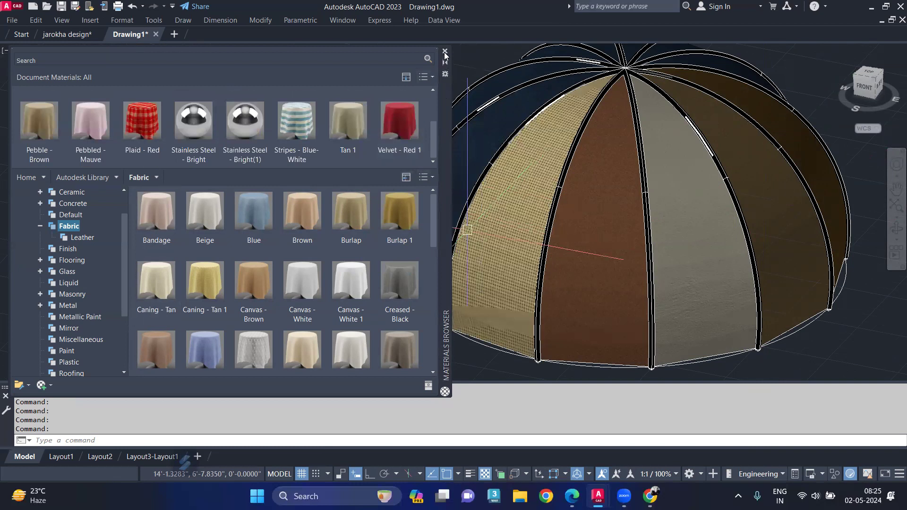
pyautogui.click(444, 52)
pyautogui.moveTo(593, 203)
pyautogui.keyDown('shift'); pyautogui.mouseDown(button='middle')
pyautogui.moveTo(541, 214)
pyautogui.moveTo(531, 262)
pyautogui.moveTo(566, 209)
pyautogui.moveTo(547, 196)
pyautogui.mouseUp(button='middle'); pyautogui.keyUp('shift')
pyautogui.write('mat')
pyautogui.press('Return')
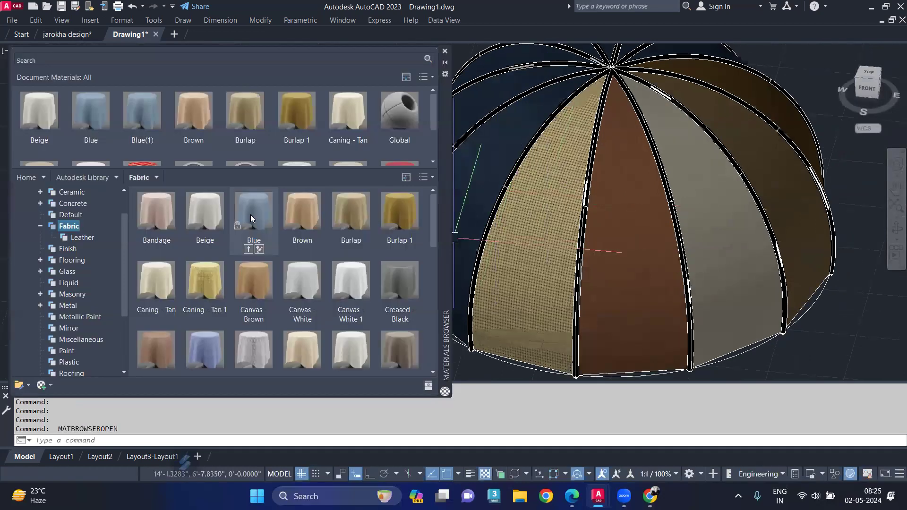
pyautogui.click(444, 51)
# Copy the brown material onto the dark top-right, blue and top-centre panels with MATCHPROP
pyautogui.keyDown('shift'); pyautogui.moveTo(514, 156); pyautogui.dragTo(330, 217, button='middle'); pyautogui.keyUp('shift')
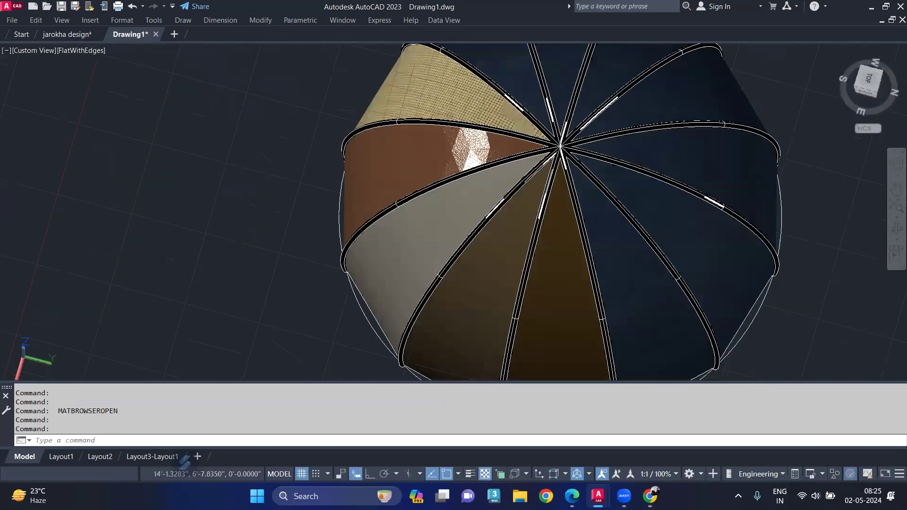
pyautogui.write('MA')
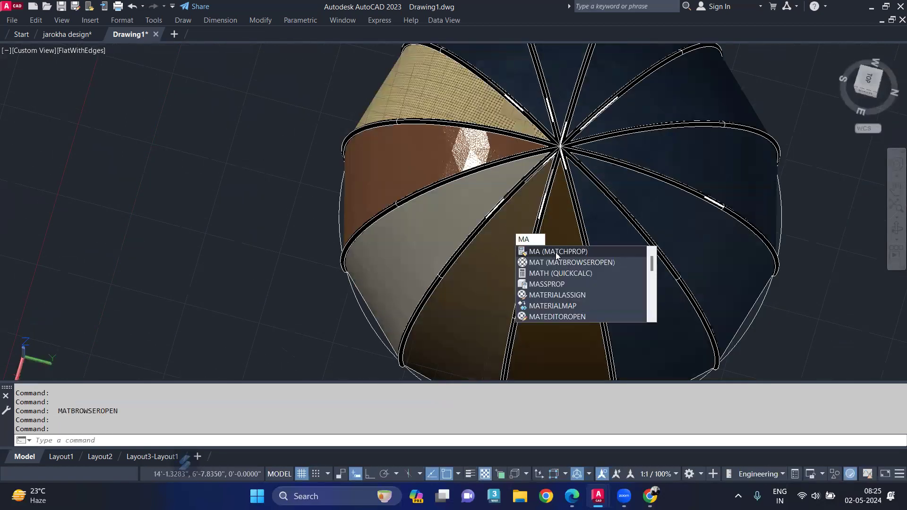
pyautogui.press('Return')
pyautogui.click(489, 289)
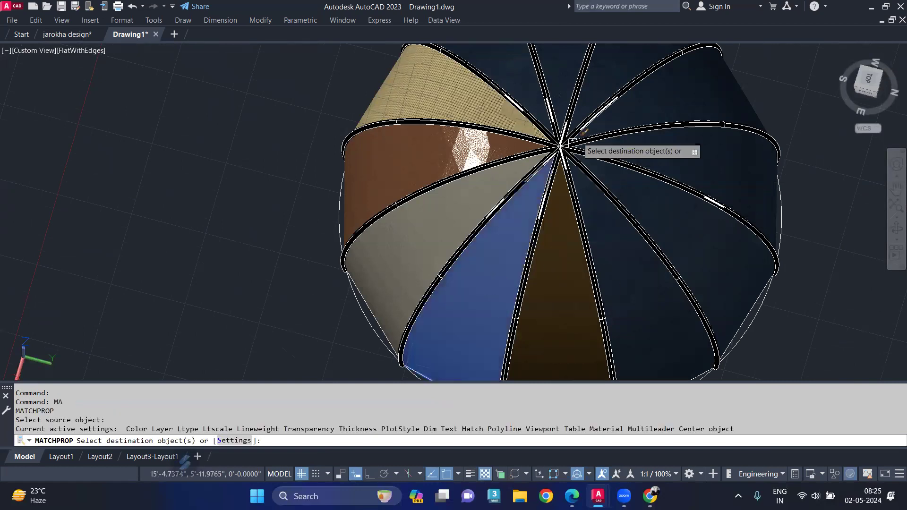
pyautogui.click(607, 67)
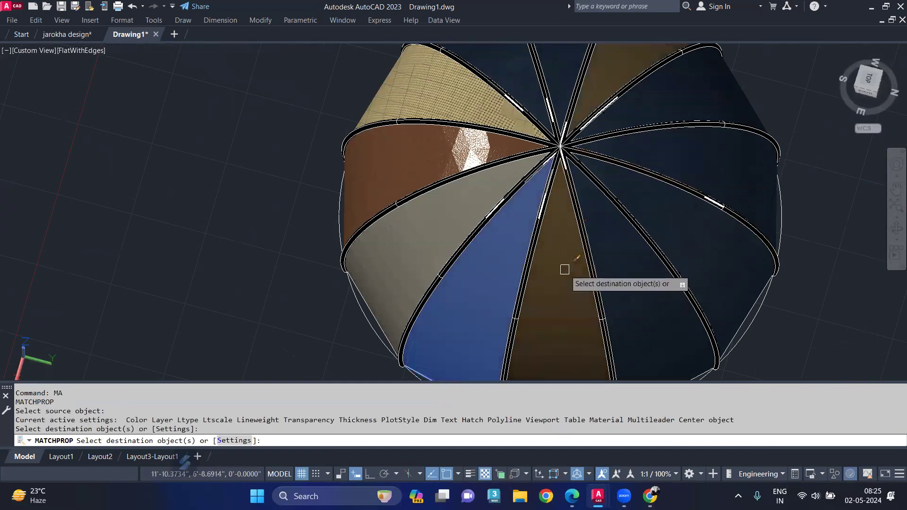
pyautogui.click(519, 267)
pyautogui.press('Return')
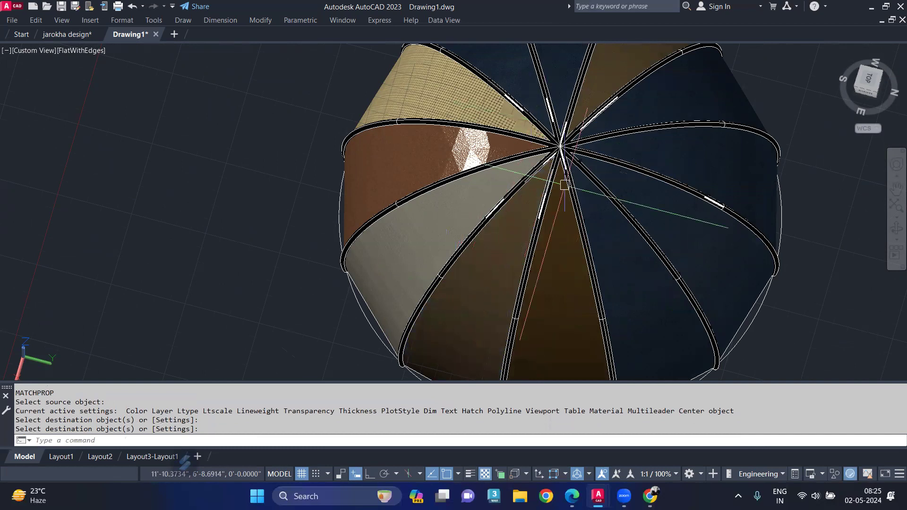
pyautogui.press('Return')
pyautogui.click(562, 289)
pyautogui.click(560, 89)
pyautogui.press('Return')
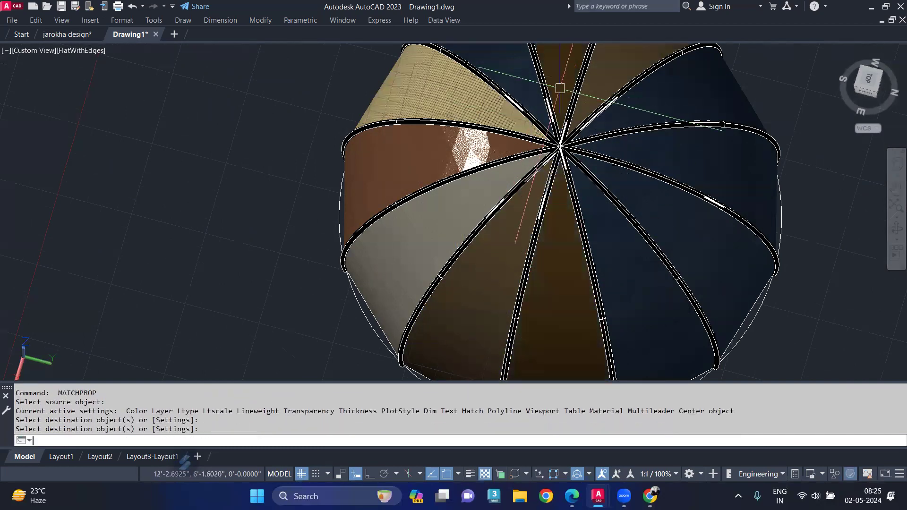
# Give the top-right panel the grey fabric and the right dark panel the tan fabric
pyautogui.press('Return')
pyautogui.click(403, 239)
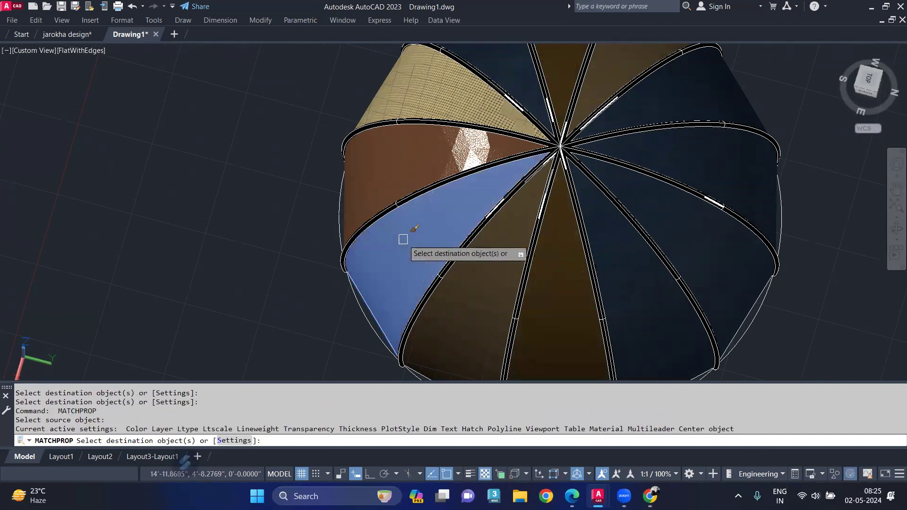
pyautogui.click(700, 97)
pyautogui.press('Return')
pyautogui.press('Return')
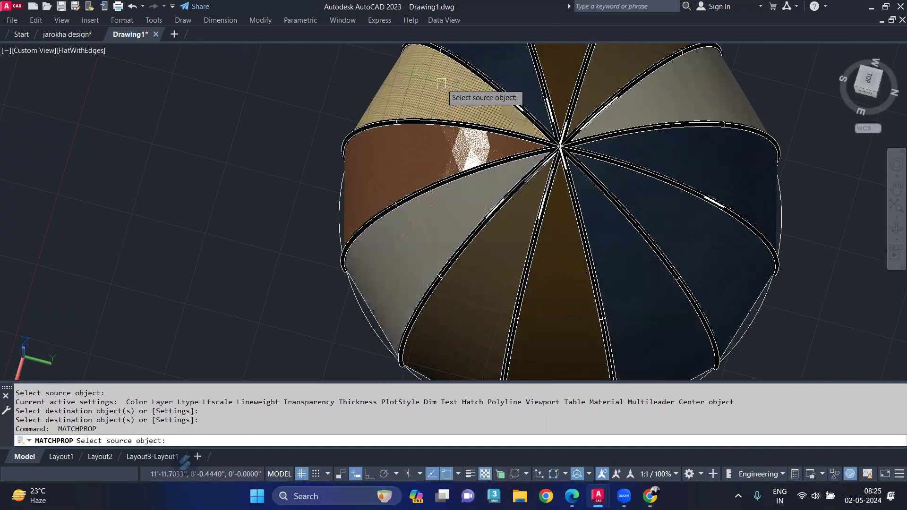
pyautogui.click(441, 83)
pyautogui.click(683, 211)
pyautogui.press('Return')
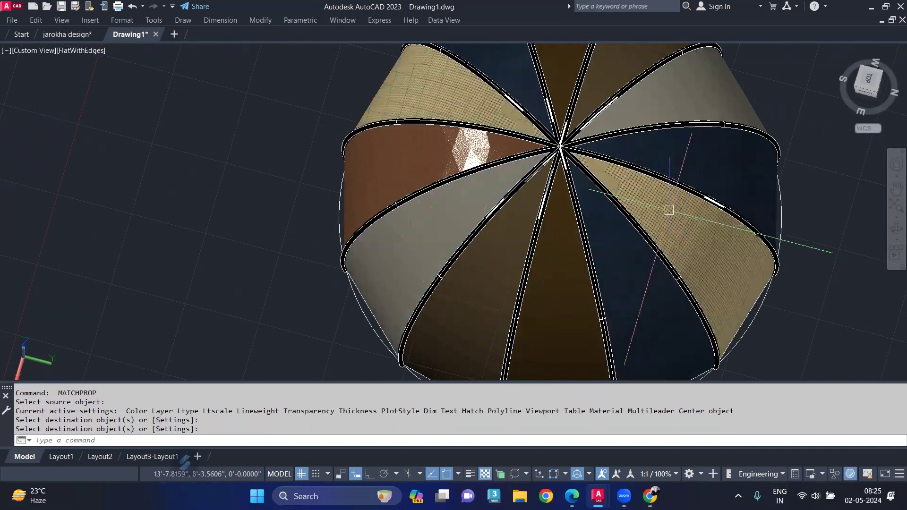
# Match another right dark panel to the brown fabric, then orbit the dome to a side view
pyautogui.press('Return')
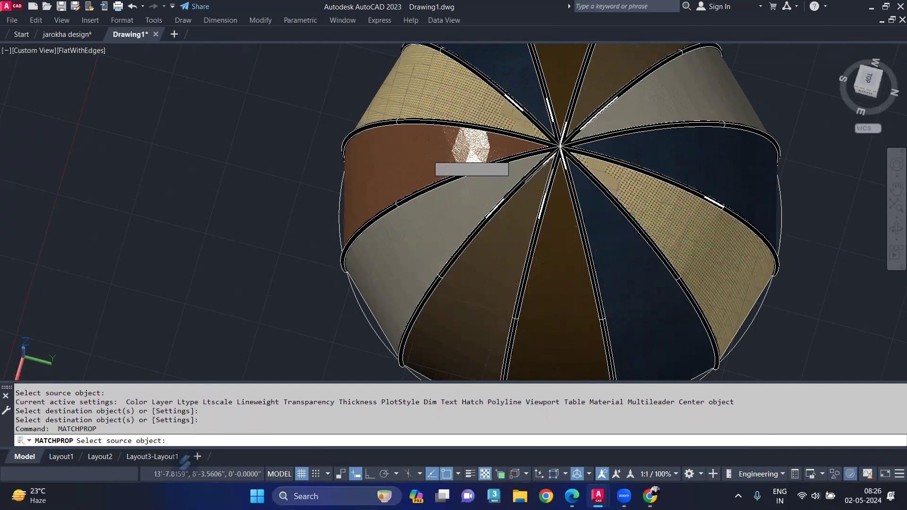
pyautogui.click(427, 156)
pyautogui.click(750, 176)
pyautogui.press('Return')
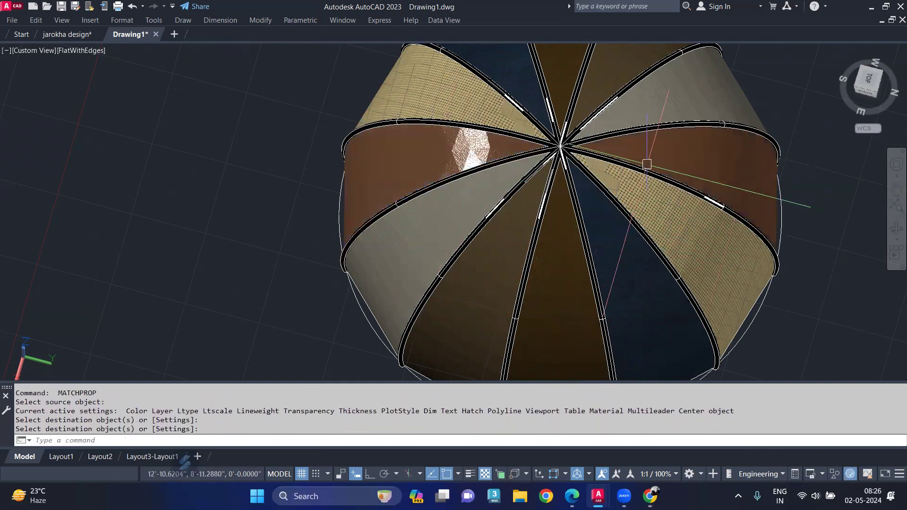
pyautogui.scroll(-3, 647, 164)
pyautogui.keyDown('shift'); pyautogui.moveTo(646, 164); pyautogui.dragTo(615, 154, button='middle'); pyautogui.keyUp('shift')
pyautogui.moveTo(529, 80)
pyautogui.keyDown('shift'); pyautogui.mouseDown(button='middle')
pyautogui.moveTo(492, 72)
pyautogui.moveTo(543, 87)
pyautogui.moveTo(605, 129)
pyautogui.moveTo(649, 143)
pyautogui.mouseUp(button='middle'); pyautogui.keyUp('shift')
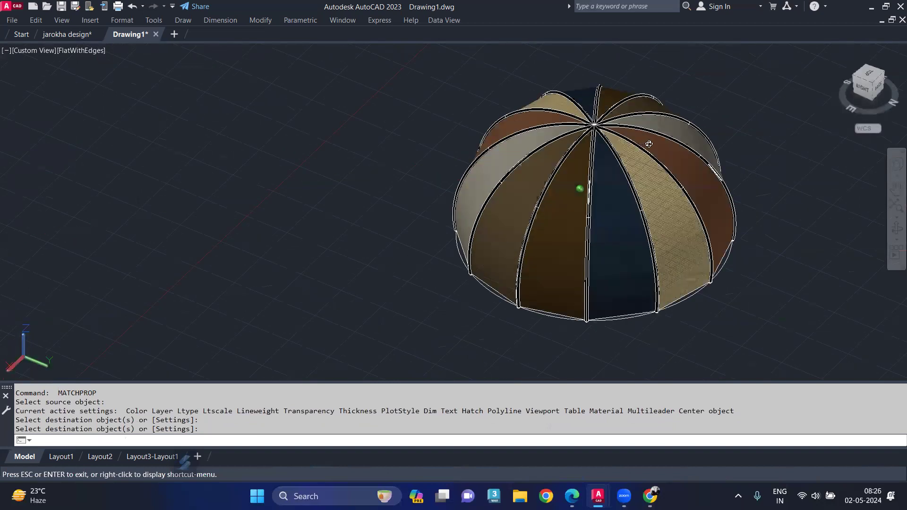
# Switch the viewport from FlatWithEdges to the Realistic visual style while orbiting the dome
pyautogui.moveTo(632, 108)
pyautogui.keyDown('shift'); pyautogui.mouseDown(button='middle')
pyautogui.moveTo(605, 92)
pyautogui.moveTo(548, 91)
pyautogui.moveTo(476, 169)
pyautogui.moveTo(396, 168)
pyautogui.moveTo(546, 141)
pyautogui.moveTo(497, 149)
pyautogui.moveTo(491, 161)
pyautogui.mouseUp(button='middle'); pyautogui.keyUp('shift')
pyautogui.scroll(2, 522, 145)
pyautogui.moveTo(584, 96)
pyautogui.keyDown('shift'); pyautogui.mouseDown(button='middle')
pyautogui.moveTo(740, 65)
pyautogui.moveTo(694, 65)
pyautogui.mouseUp(button='middle'); pyautogui.keyUp('shift')
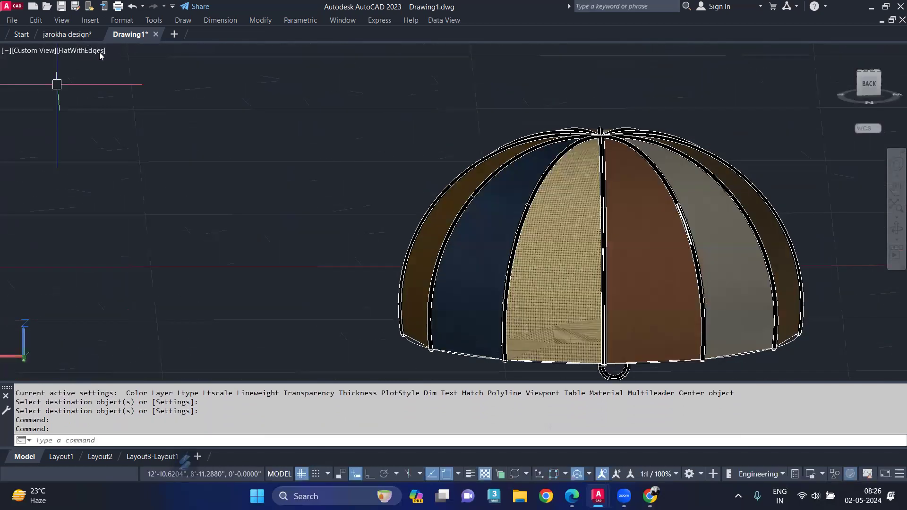
pyautogui.click(97, 51)
pyautogui.click(140, 120)
pyautogui.moveTo(304, 148)
pyautogui.keyDown('shift'); pyautogui.mouseDown(button='middle')
pyautogui.moveTo(647, 219)
pyautogui.moveTo(601, 151)
pyautogui.moveTo(641, 121)
pyautogui.mouseUp(button='middle'); pyautogui.keyUp('shift')
pyautogui.moveTo(721, 232)
pyautogui.keyDown('shift'); pyautogui.mouseDown(button='middle')
pyautogui.moveTo(846, 293)
pyautogui.moveTo(737, 279)
pyautogui.moveTo(802, 257)
pyautogui.mouseUp(button='middle'); pyautogui.keyUp('shift')
pyautogui.moveTo(839, 261)
pyautogui.mouseDown()
pyautogui.moveTo(853, 275)
pyautogui.moveTo(809, 278)
pyautogui.mouseUp()
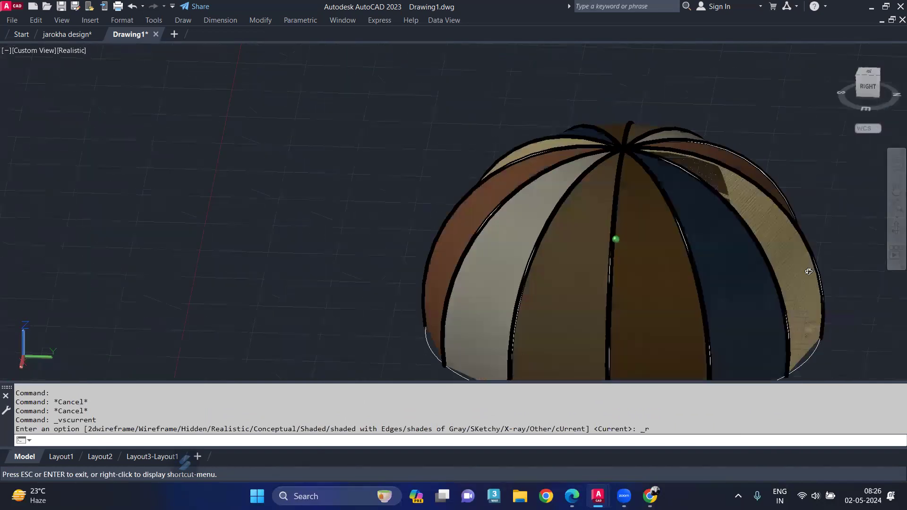
# Turn the grid off with F7 and orbit to a front view showing the hook handle
pyautogui.press('Escape')
pyautogui.press('F7')
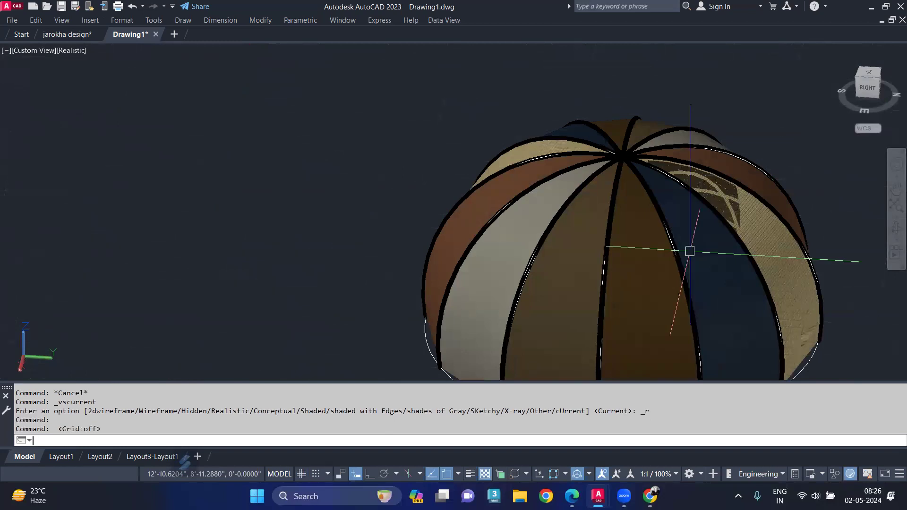
pyautogui.moveTo(344, 251)
pyautogui.keyDown('shift'); pyautogui.mouseDown(button='middle')
pyautogui.moveTo(347, 208)
pyautogui.moveTo(277, 275)
pyautogui.mouseUp(button='middle'); pyautogui.keyUp('shift')
pyautogui.moveTo(535, 168)
pyautogui.keyDown('shift'); pyautogui.mouseDown(button='middle')
pyautogui.moveTo(508, 214)
pyautogui.moveTo(593, 212)
pyautogui.mouseUp(button='middle'); pyautogui.keyUp('shift')
pyautogui.moveTo(642, 252)
pyautogui.keyDown('shift'); pyautogui.mouseDown(button='middle')
pyautogui.moveTo(688, 283)
pyautogui.moveTo(708, 314)
pyautogui.mouseUp(button='middle'); pyautogui.keyUp('shift')
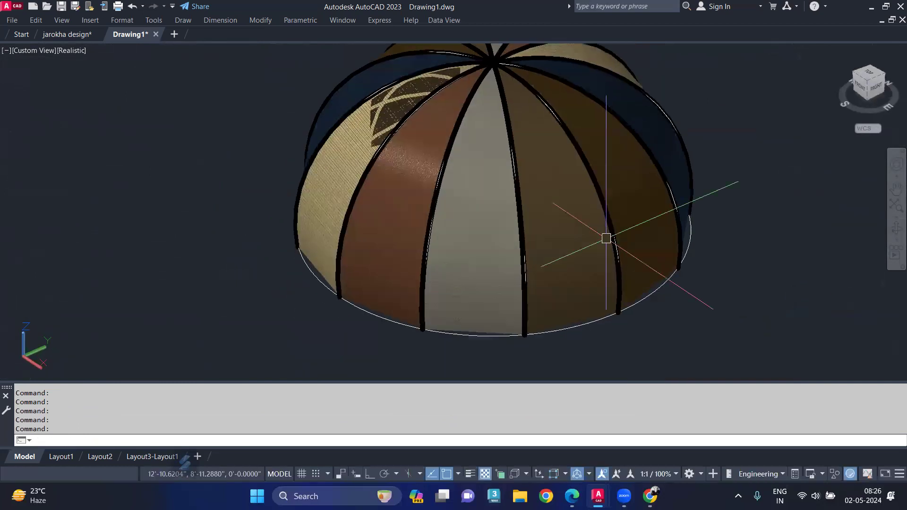
pyautogui.keyDown('shift'); pyautogui.moveTo(605, 239); pyautogui.dragTo(585, 186, button='middle'); pyautogui.keyUp('shift')
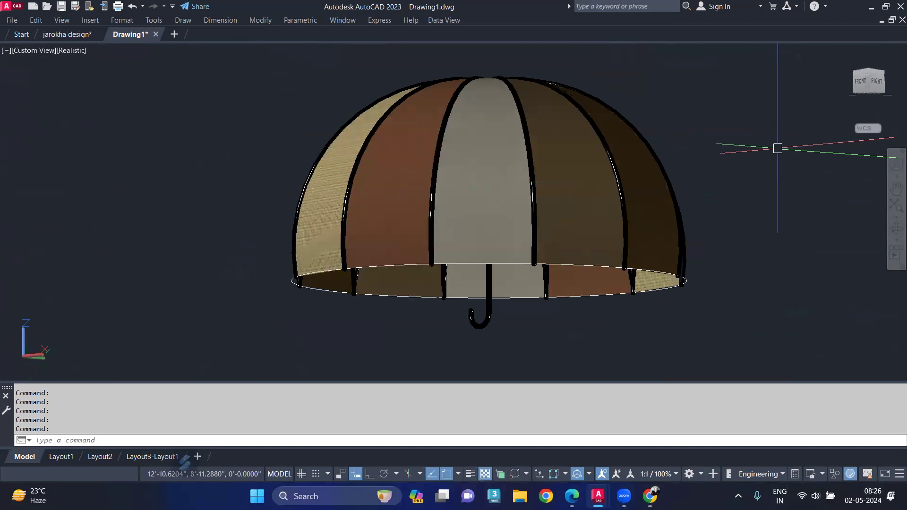
# Switch the render environment on and cycle Rim Highlights, Dry Lake Bed, Plaza and Village lighting
pyautogui.write('RE')
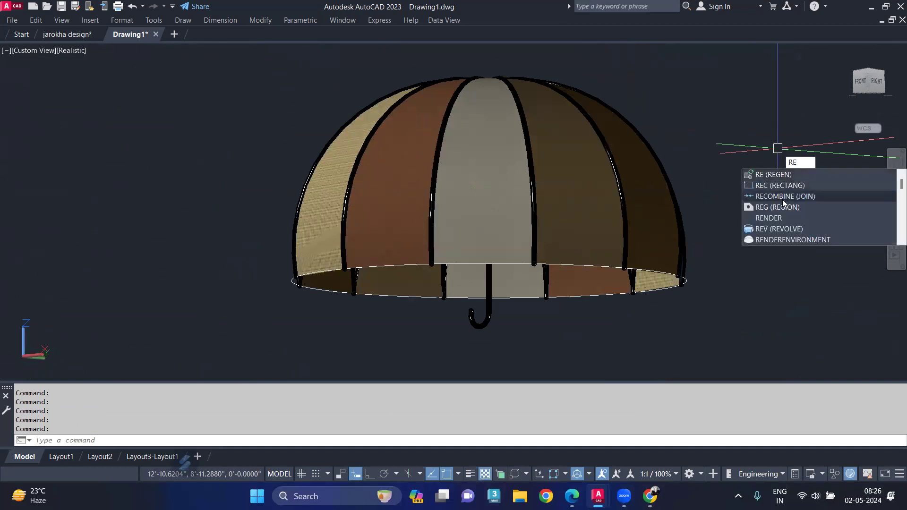
pyautogui.click(797, 239)
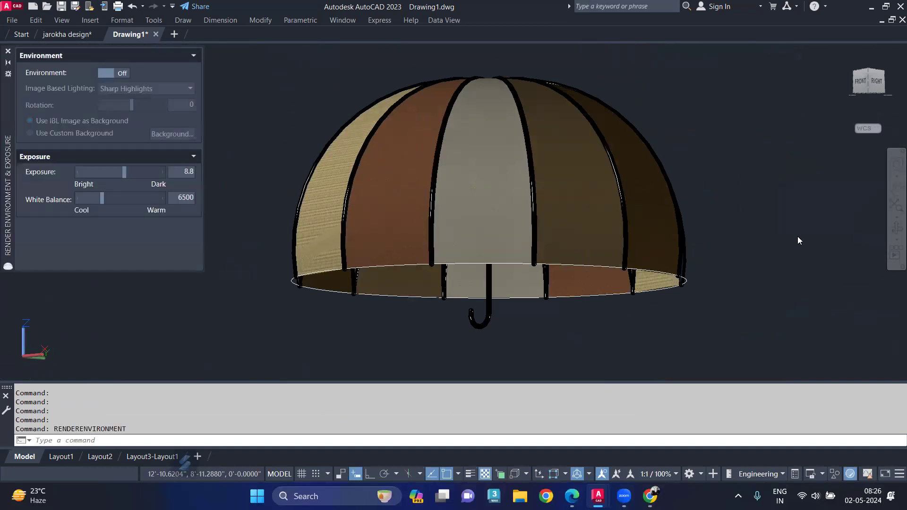
pyautogui.click(111, 74)
pyautogui.click(132, 90)
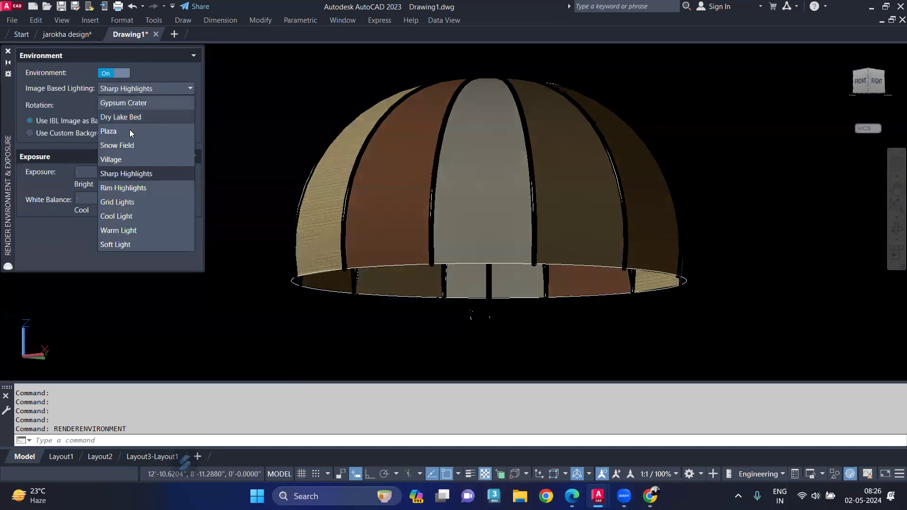
pyautogui.click(141, 191)
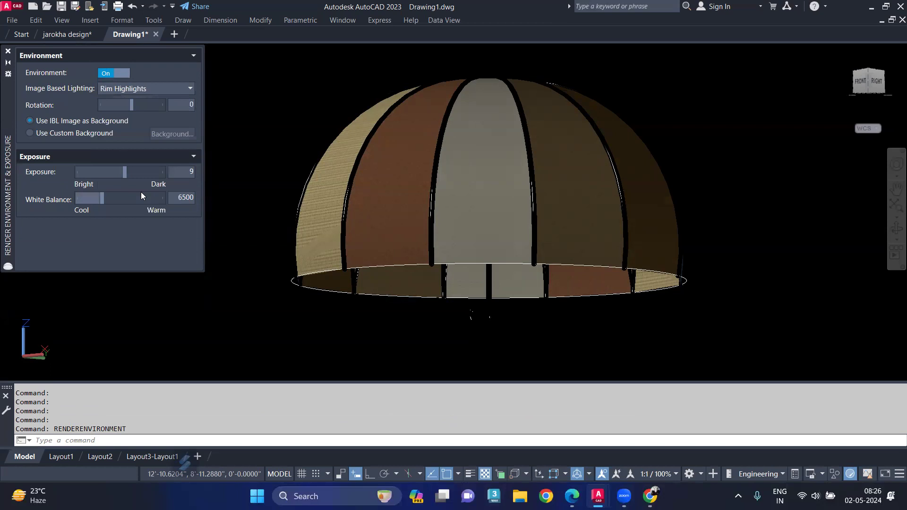
pyautogui.click(139, 90)
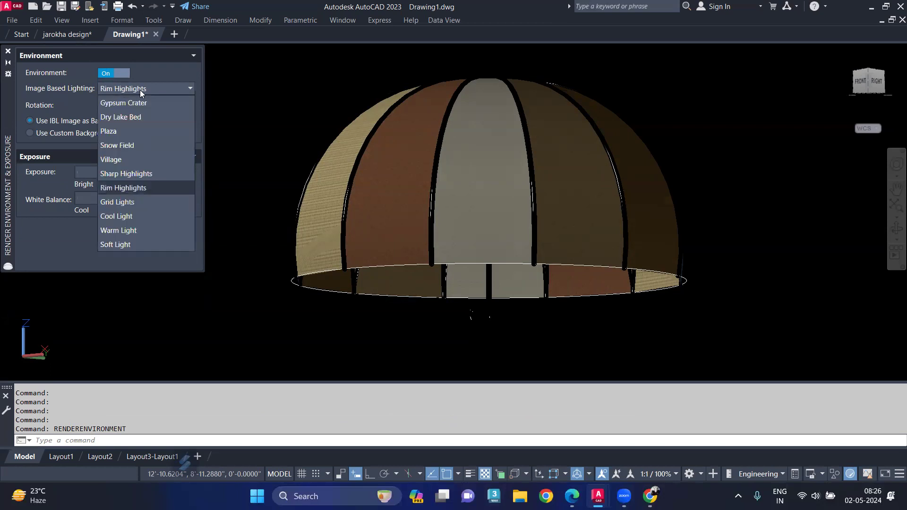
pyautogui.click(140, 118)
pyautogui.click(139, 85)
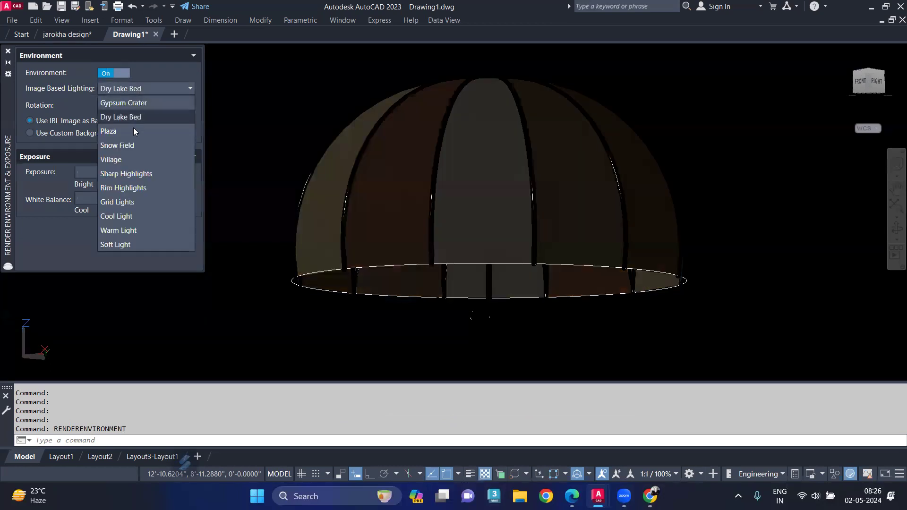
pyautogui.click(132, 135)
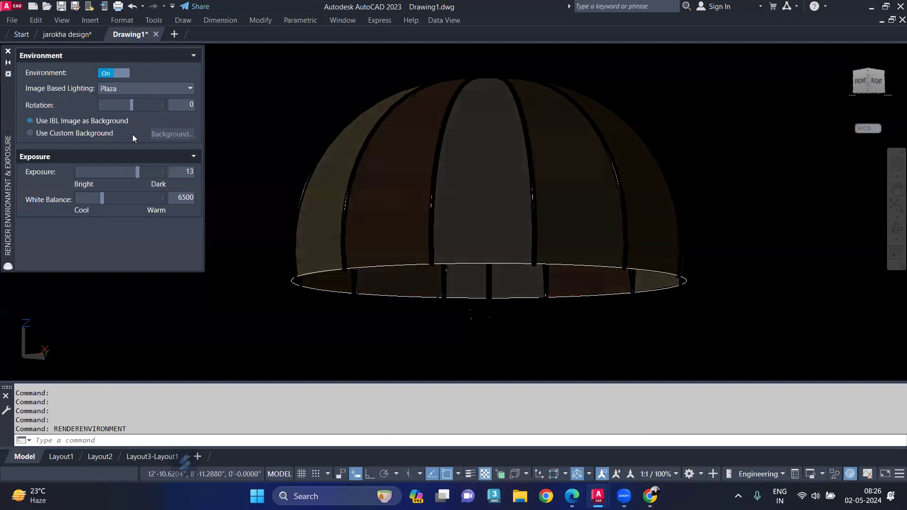
pyautogui.click(141, 86)
pyautogui.click(131, 160)
# Close the Render Environment palette, set the viewport to Perspective and orbit against the sky
pyautogui.click(8, 51)
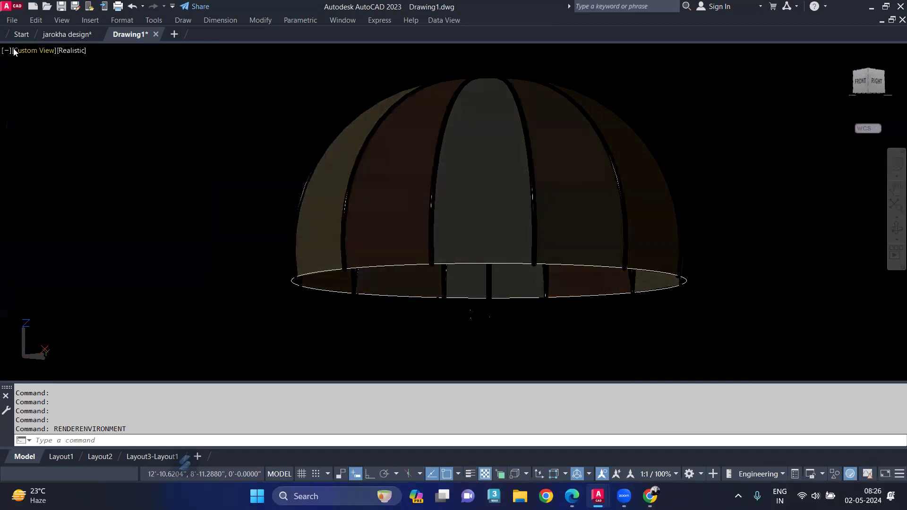
pyautogui.click(25, 49)
pyautogui.click(53, 238)
pyautogui.moveTo(423, 207)
pyautogui.keyDown('shift'); pyautogui.mouseDown(button='middle')
pyautogui.moveTo(449, 186)
pyautogui.moveTo(140, 189)
pyautogui.moveTo(133, 172)
pyautogui.moveTo(152, 156)
pyautogui.moveTo(158, 99)
pyautogui.moveTo(88, 178)
pyautogui.moveTo(178, 162)
pyautogui.mouseUp(button='middle'); pyautogui.keyUp('shift')
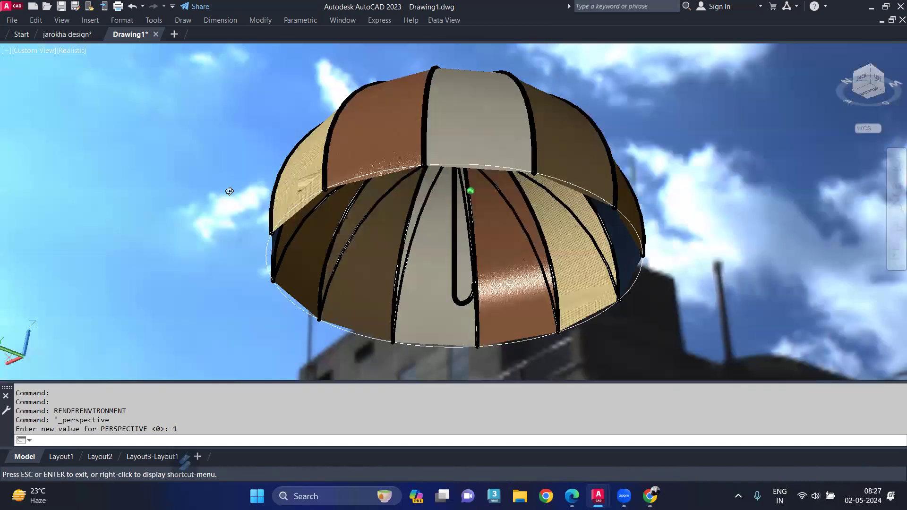
pyautogui.moveTo(230, 190)
pyautogui.keyDown('shift'); pyautogui.mouseDown(button='middle')
pyautogui.moveTo(254, 212)
pyautogui.moveTo(304, 213)
pyautogui.mouseUp(button='middle'); pyautogui.keyUp('shift')
pyautogui.scroll(-5, 455, 208)
pyautogui.moveTo(456, 207)
pyautogui.keyDown('shift'); pyautogui.mouseDown(button='middle')
pyautogui.moveTo(367, 178)
pyautogui.moveTo(391, 170)
pyautogui.moveTo(568, 205)
pyautogui.moveTo(506, 195)
pyautogui.moveTo(473, 176)
pyautogui.mouseUp(button='middle'); pyautogui.keyUp('shift')
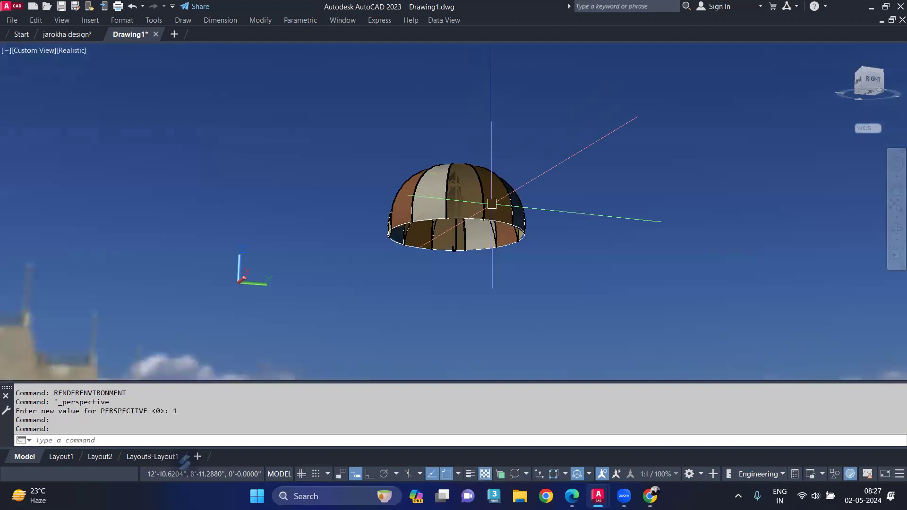
# Reopen Render Environment and preview Sharp Highlights, Grid Lights, Warm Light and Soft Light lighting
pyautogui.write('e')
pyautogui.press('Escape')
pyautogui.write('ren')
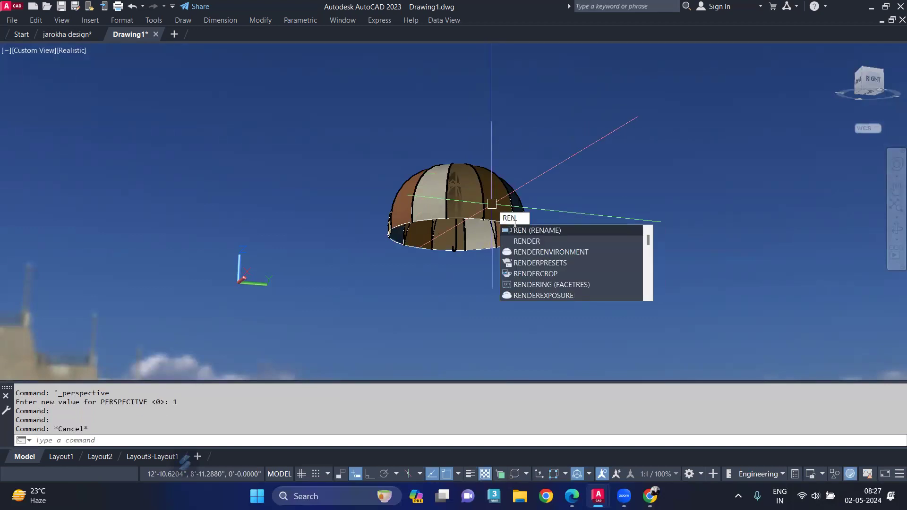
pyautogui.click(583, 252)
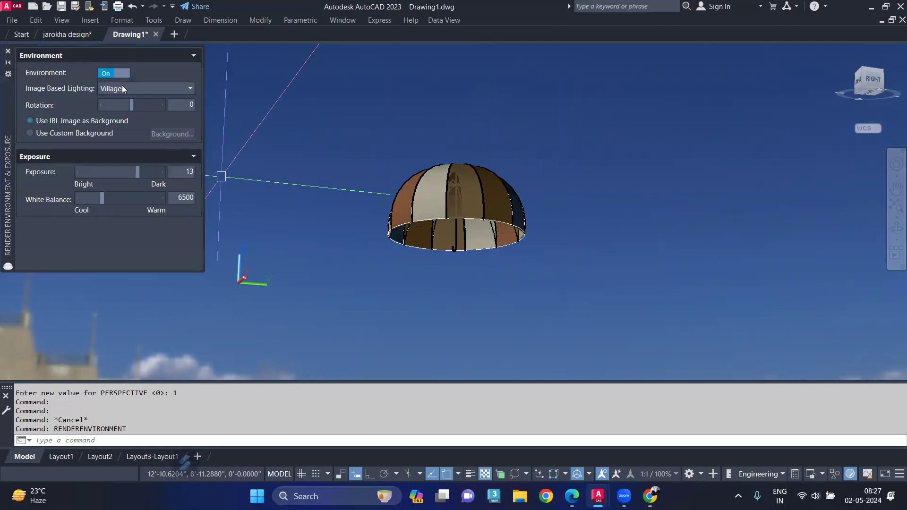
pyautogui.click(137, 89)
pyautogui.click(124, 173)
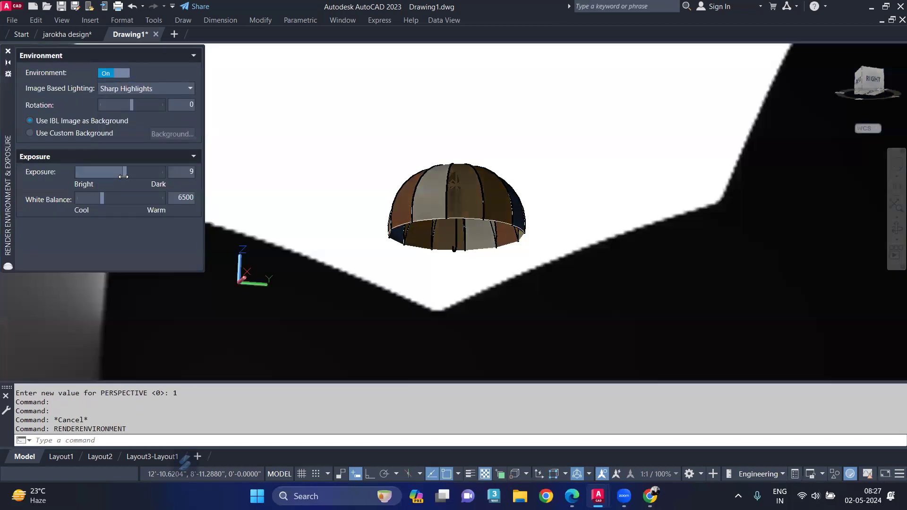
pyautogui.click(122, 90)
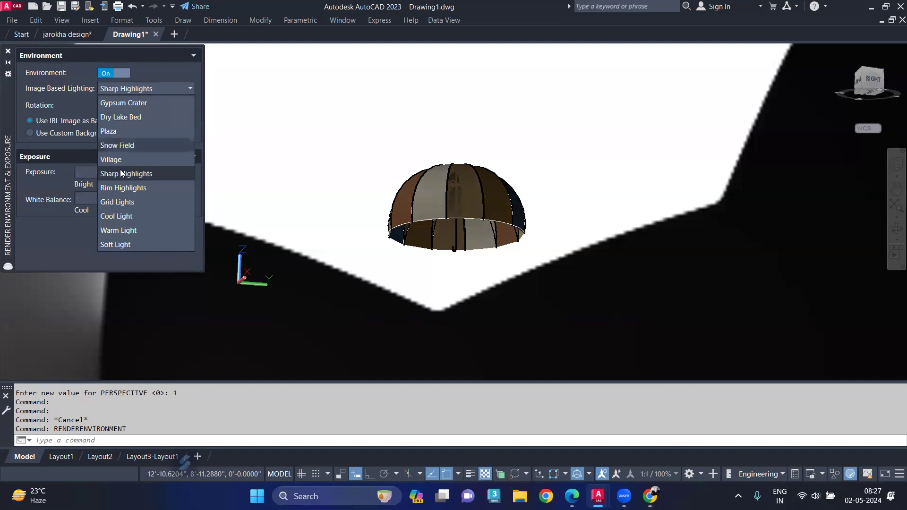
pyautogui.click(129, 202)
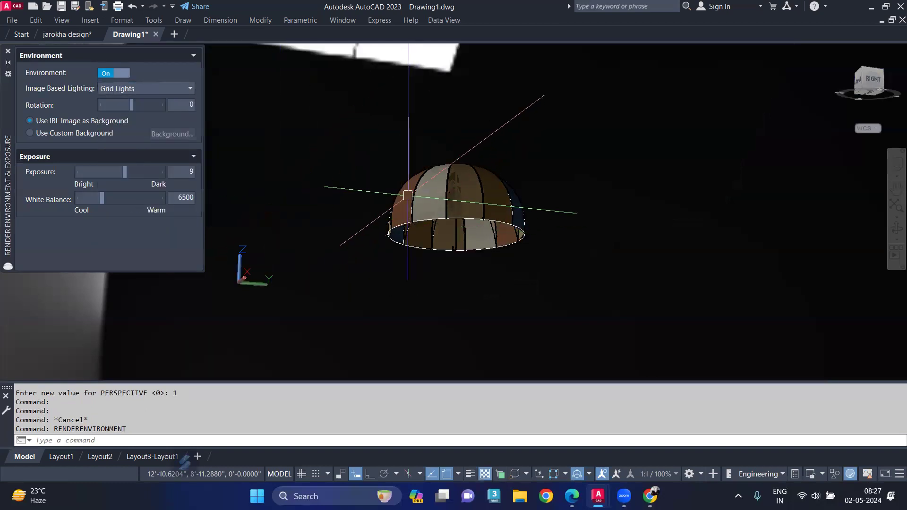
pyautogui.click(129, 90)
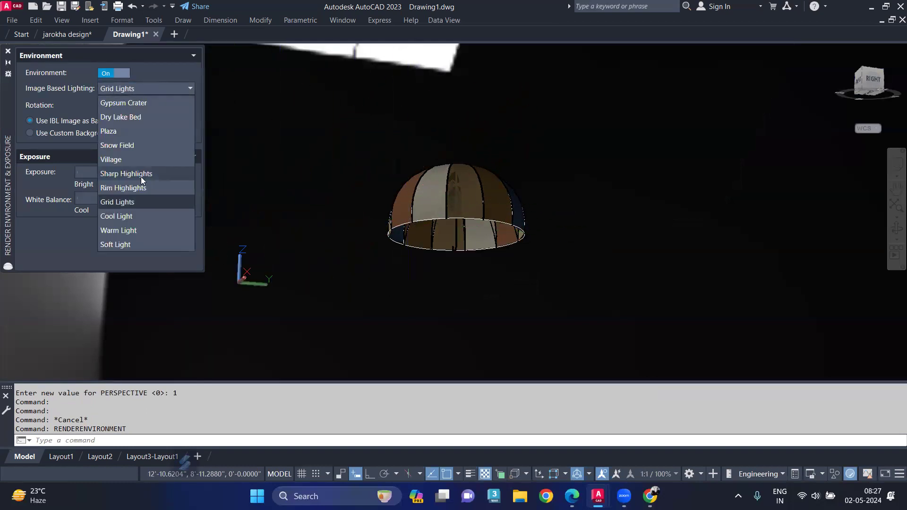
pyautogui.click(148, 226)
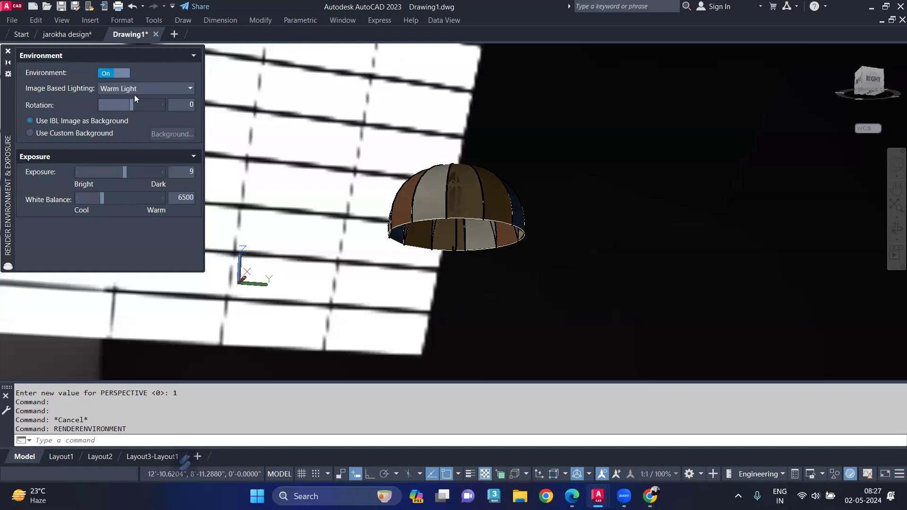
pyautogui.click(136, 88)
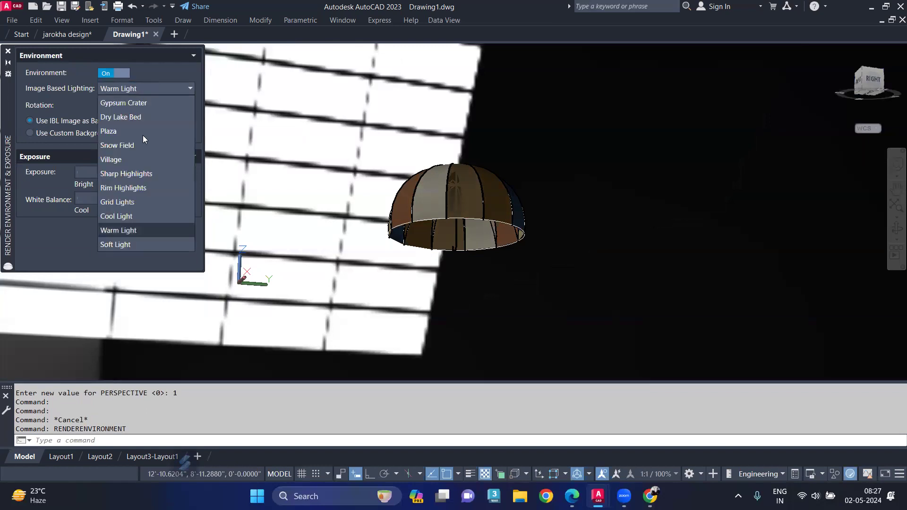
pyautogui.click(134, 243)
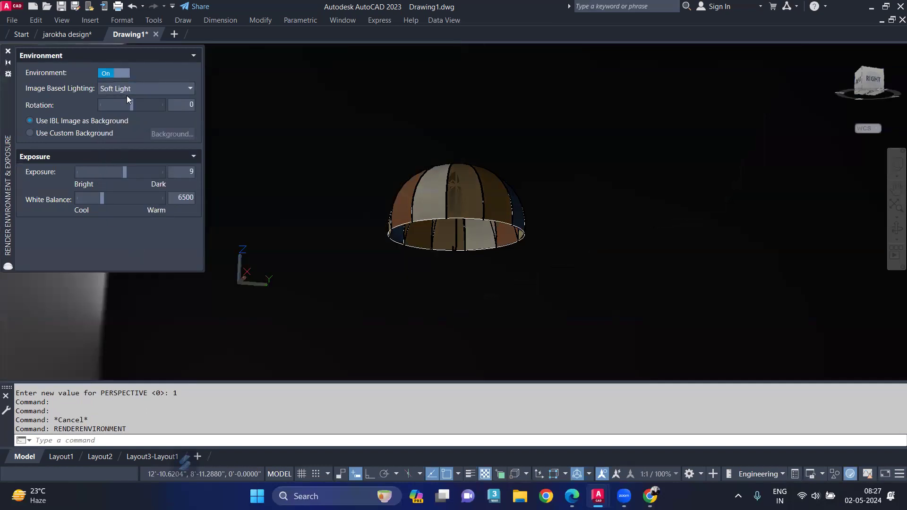
# Try Snow Field and Dry Lake Bed, settle on Village, and set white balance to 13000
pyautogui.click(134, 89)
pyautogui.click(118, 148)
pyautogui.click(122, 88)
pyautogui.click(130, 118)
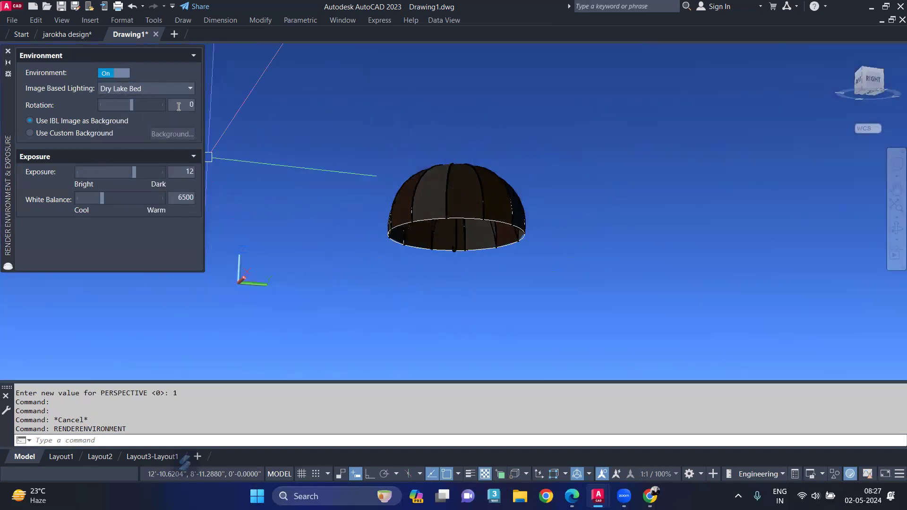
pyautogui.click(167, 90)
pyautogui.click(130, 158)
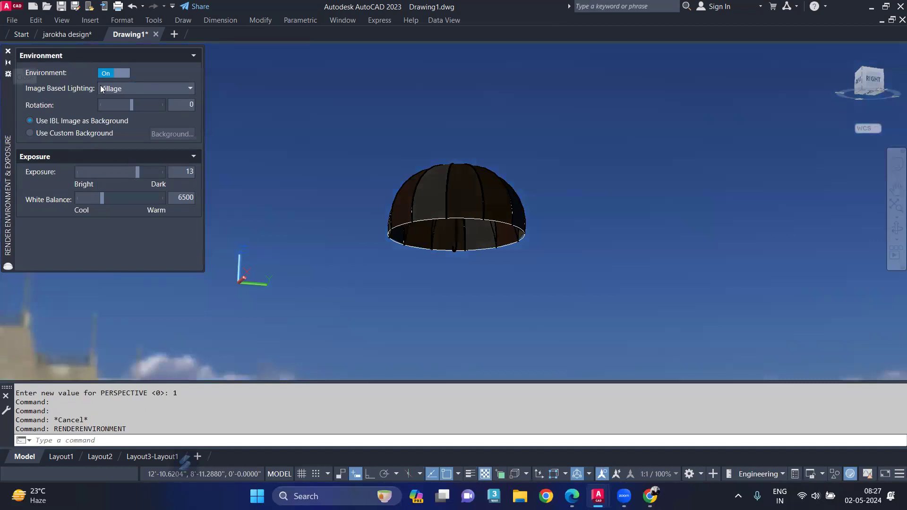
pyautogui.click(172, 198)
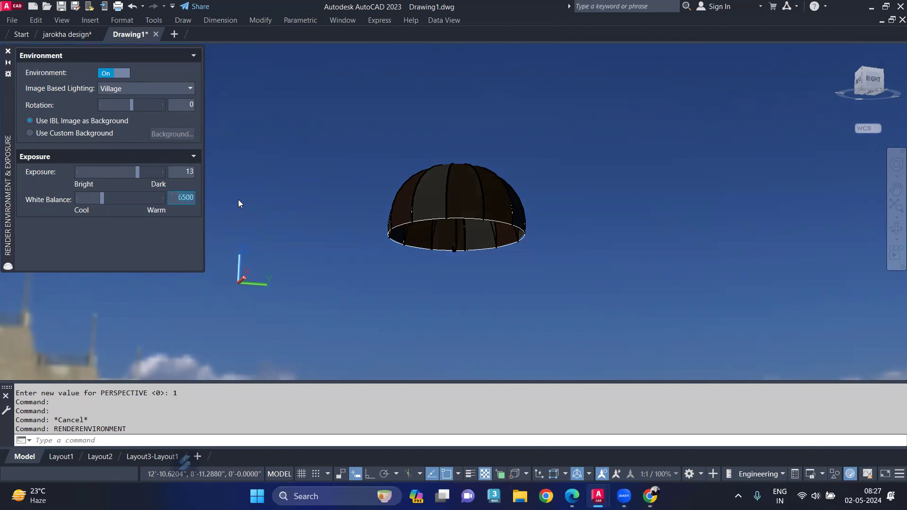
pyautogui.write('13000')
pyautogui.press('Return')
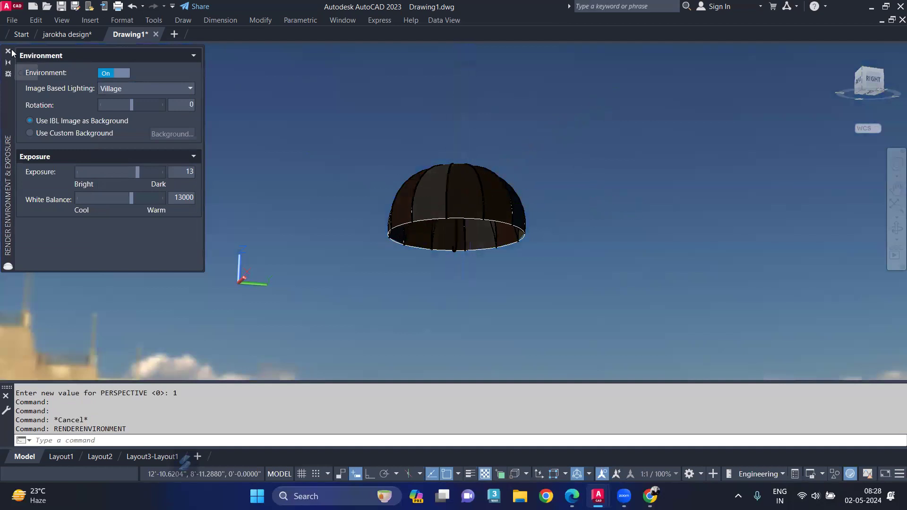
# Close the environment palette, then zoom and tilt the view of the umbrella dome
pyautogui.click(7, 51)
pyautogui.scroll(2, 448, 200)
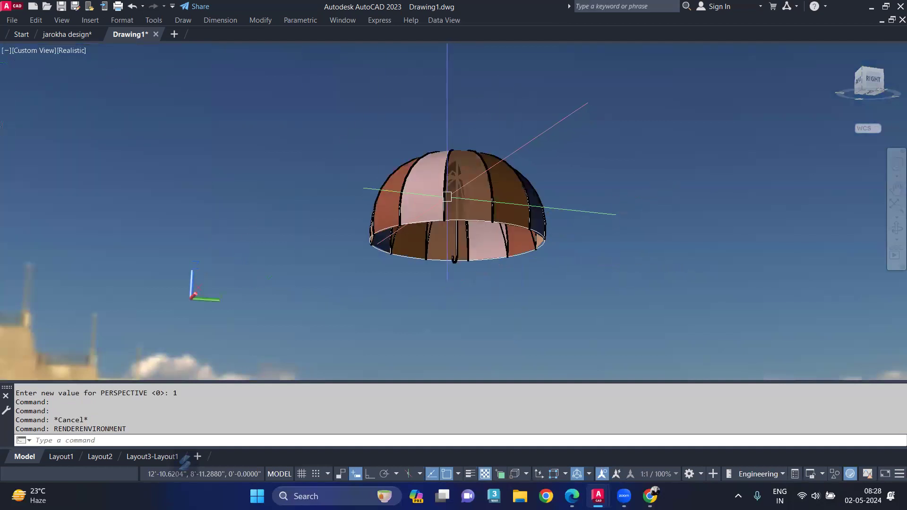
pyautogui.scroll(1, 454, 188)
pyautogui.scroll(1, 454, 188)
pyautogui.moveTo(454, 202)
pyautogui.keyDown('shift'); pyautogui.mouseDown(button='middle')
pyautogui.moveTo(459, 216)
pyautogui.moveTo(460, 208)
pyautogui.mouseUp(button='middle'); pyautogui.keyUp('shift')
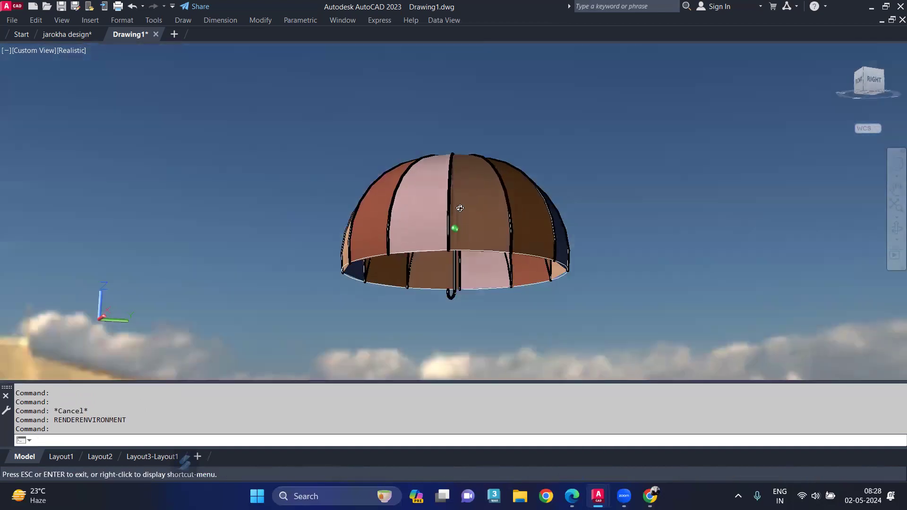
pyautogui.scroll(2, 418, 207)
# Set the render presets to 1280 x 720 px - HDTV size with the High quality preset
pyautogui.write('REN')
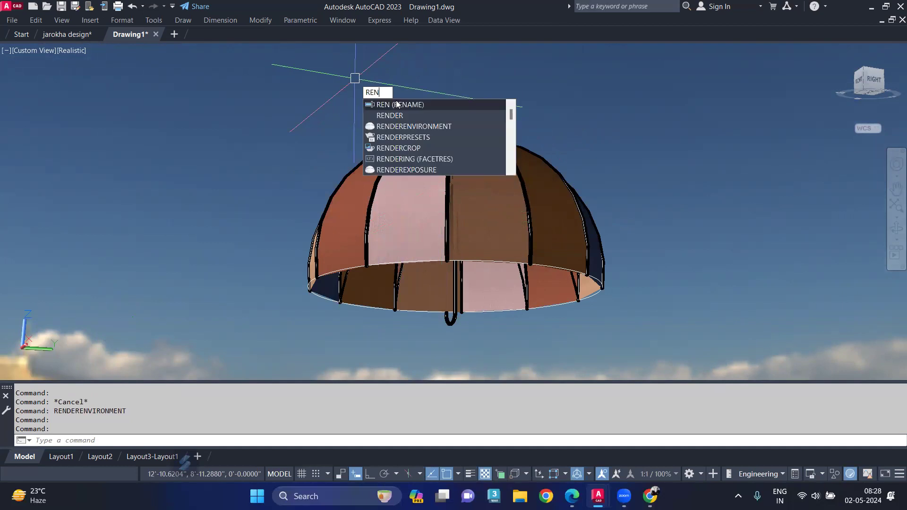
pyautogui.click(399, 137)
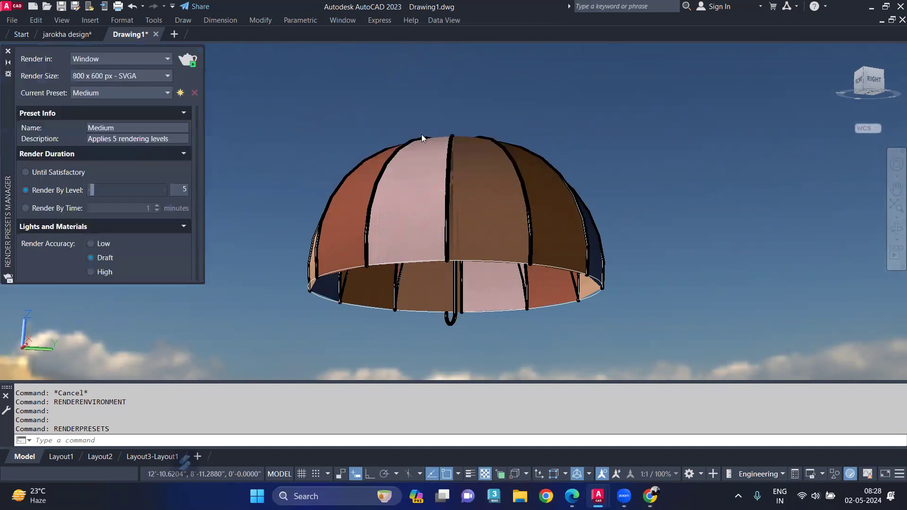
pyautogui.click(131, 77)
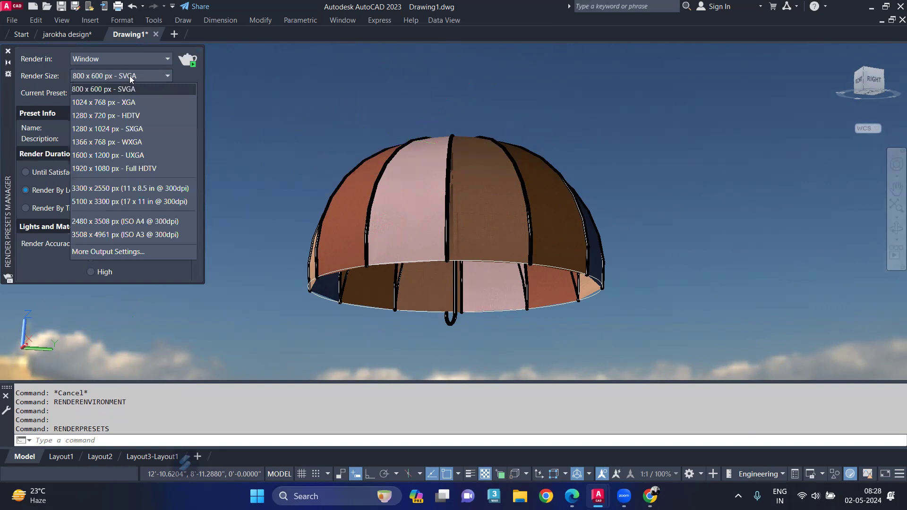
pyautogui.click(131, 116)
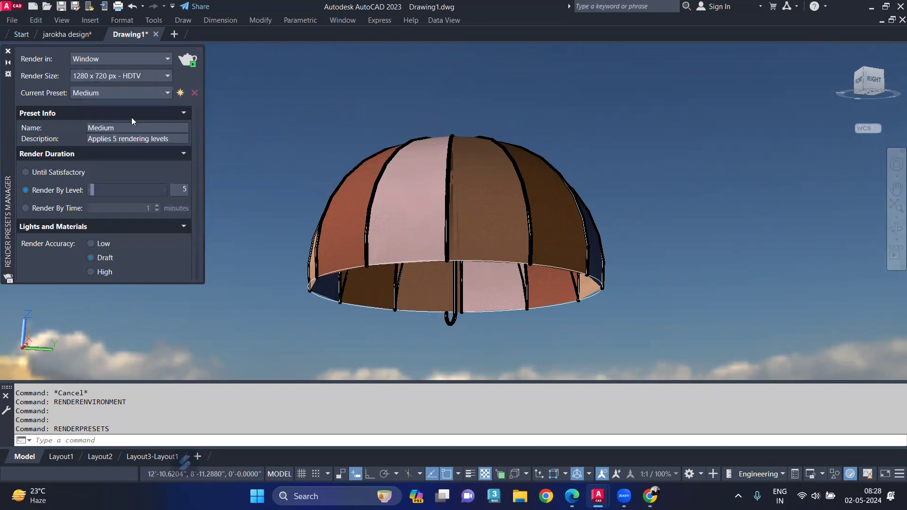
pyautogui.click(132, 94)
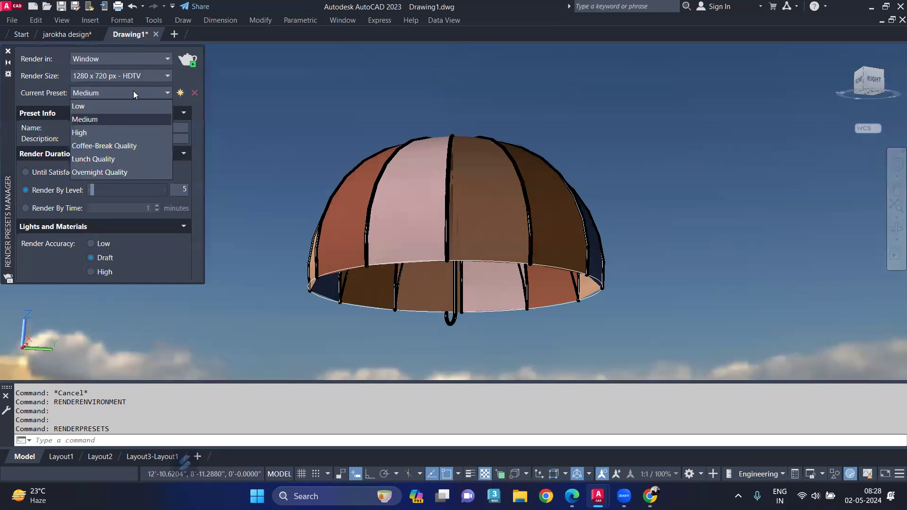
pyautogui.click(96, 134)
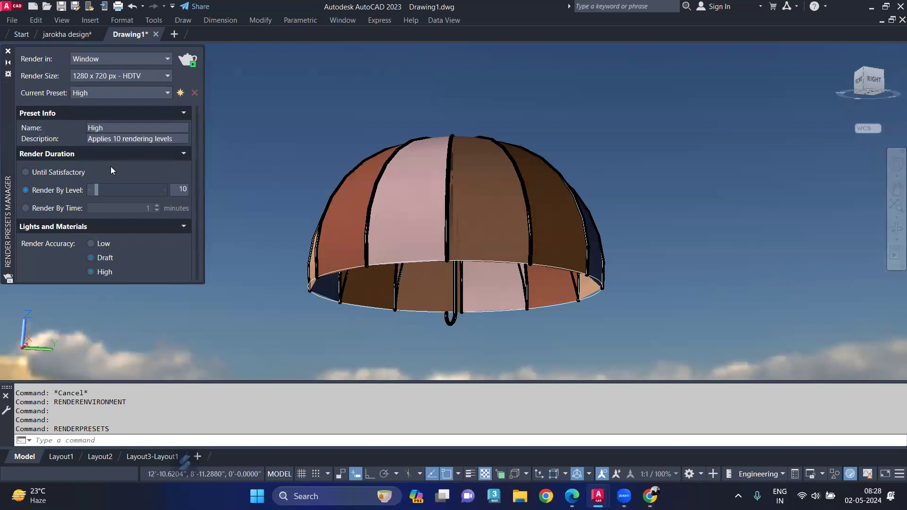
pyautogui.click(8, 51)
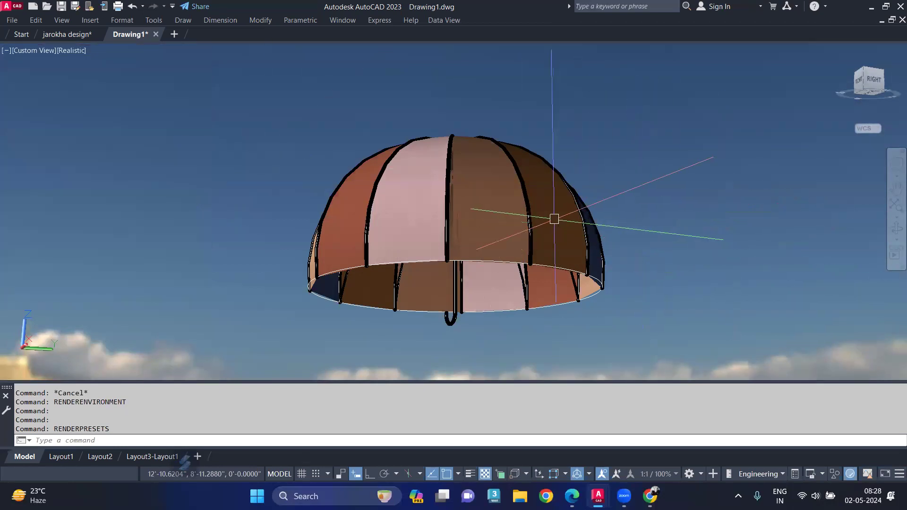
# Render the umbrella scene with RR, repositioning the render window while it progresses
pyautogui.write('rr')
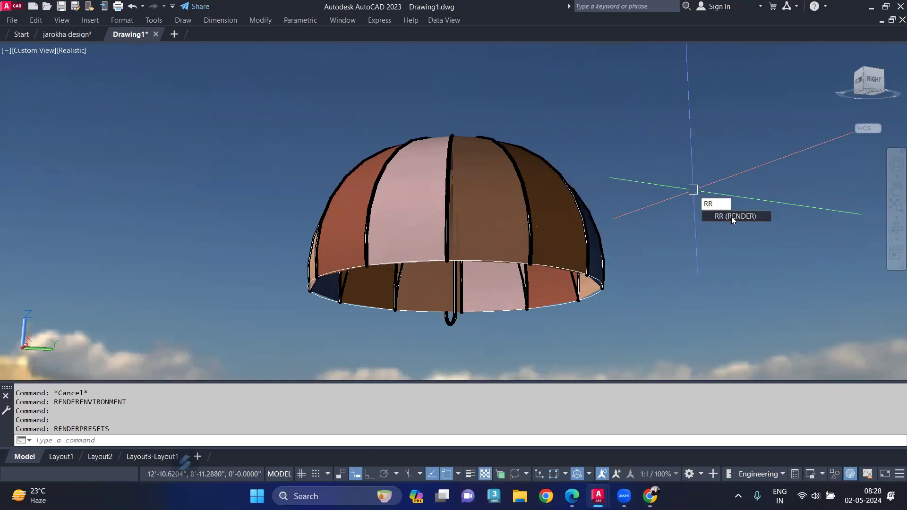
pyautogui.press('Return')
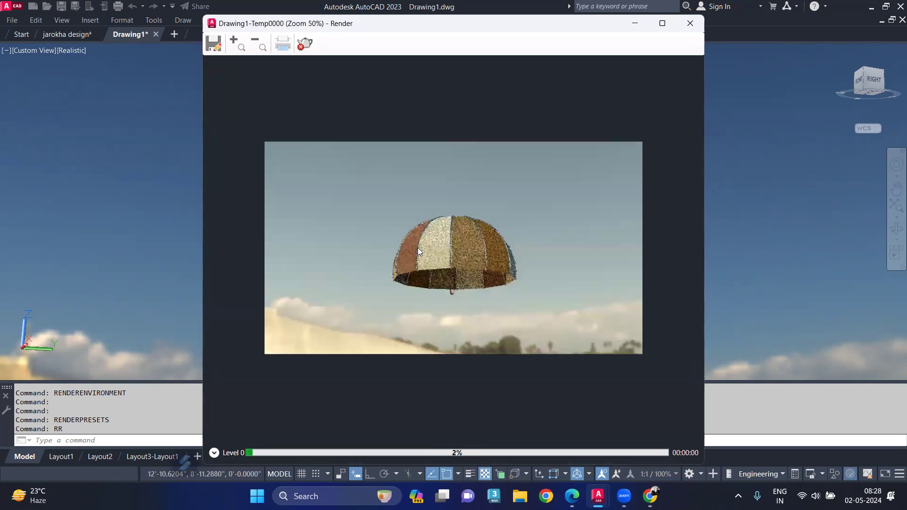
pyautogui.scroll(1, 540, 246)
pyautogui.scroll(1, 542, 246)
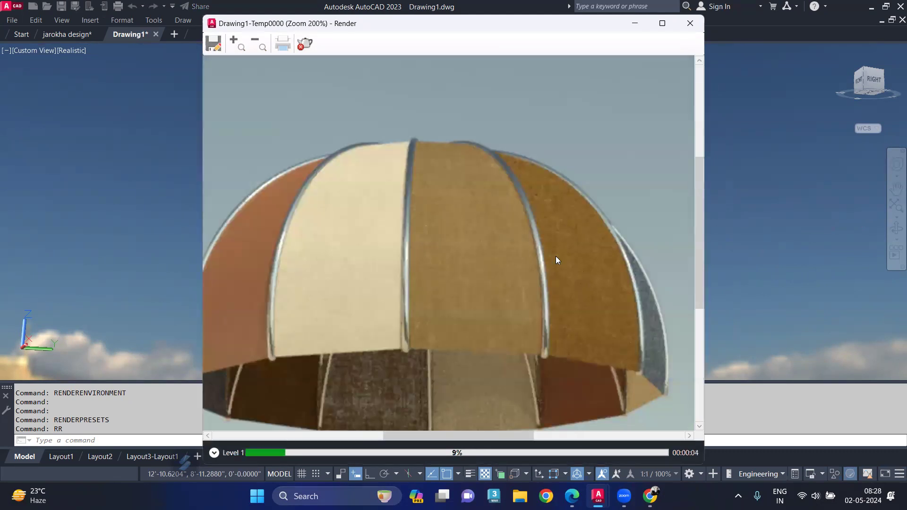
pyautogui.scroll(-1, 526, 252)
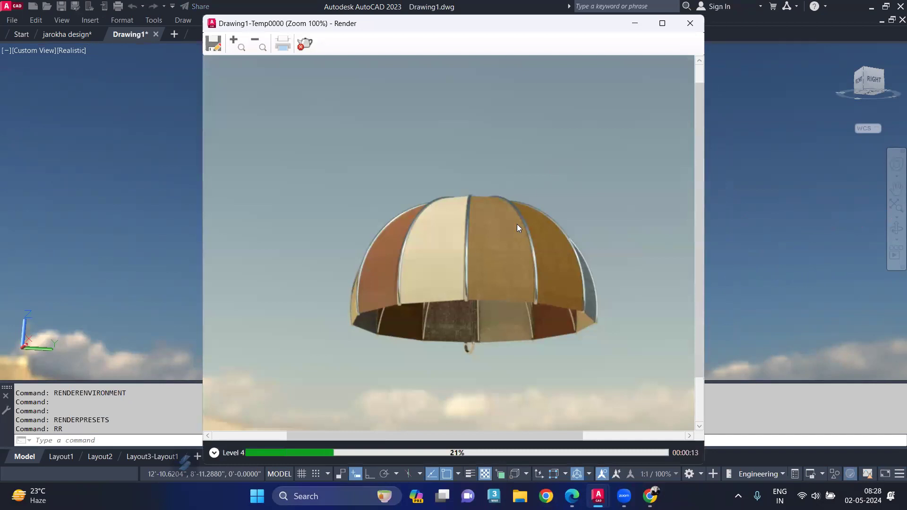
pyautogui.scroll(-1, 517, 228)
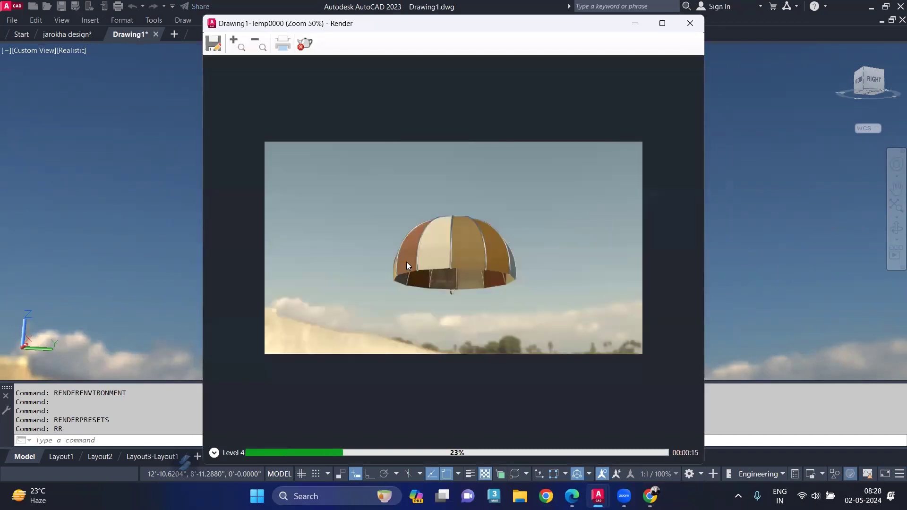
pyautogui.scroll(1, 406, 266)
pyautogui.scroll(1, 580, 237)
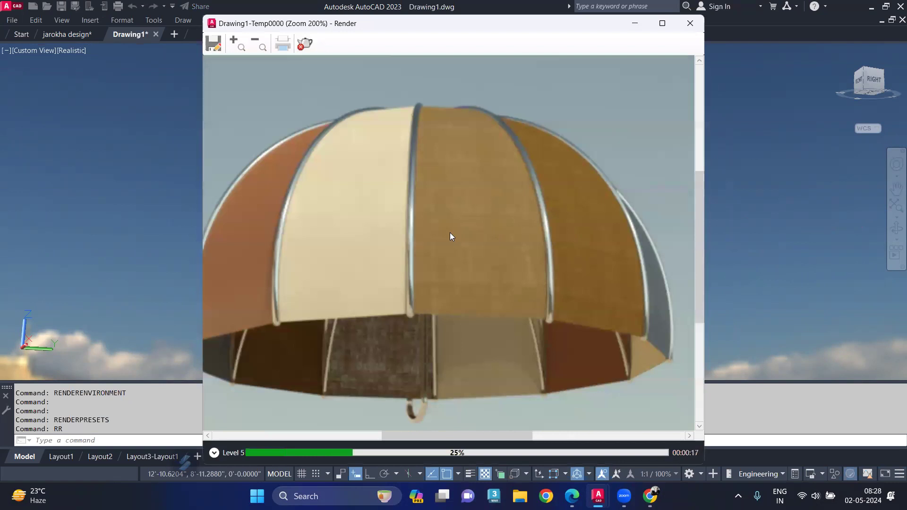
pyautogui.scroll(-1, 450, 233)
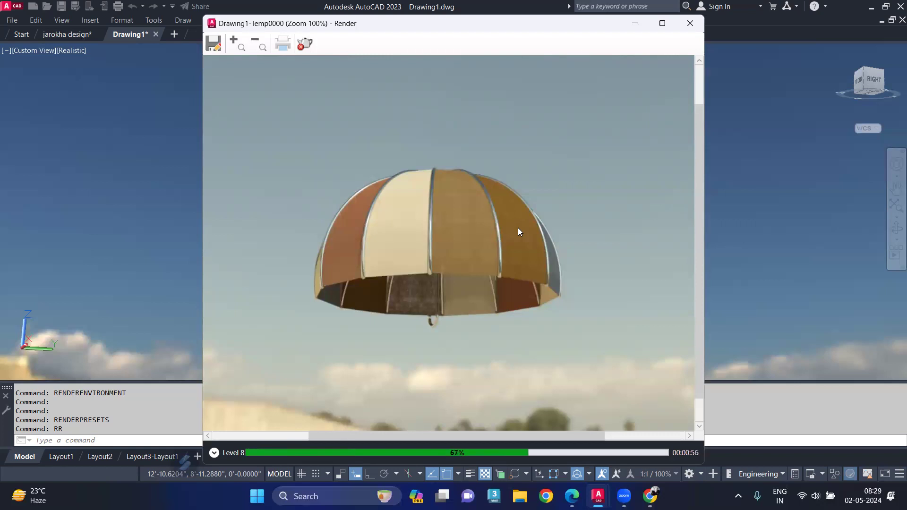
pyautogui.scroll(1, 425, 244)
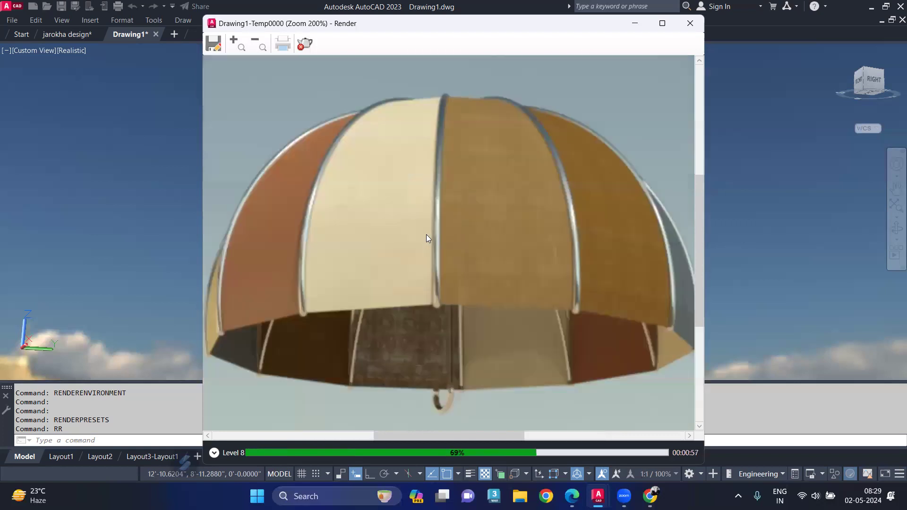
pyautogui.scroll(-1, 426, 238)
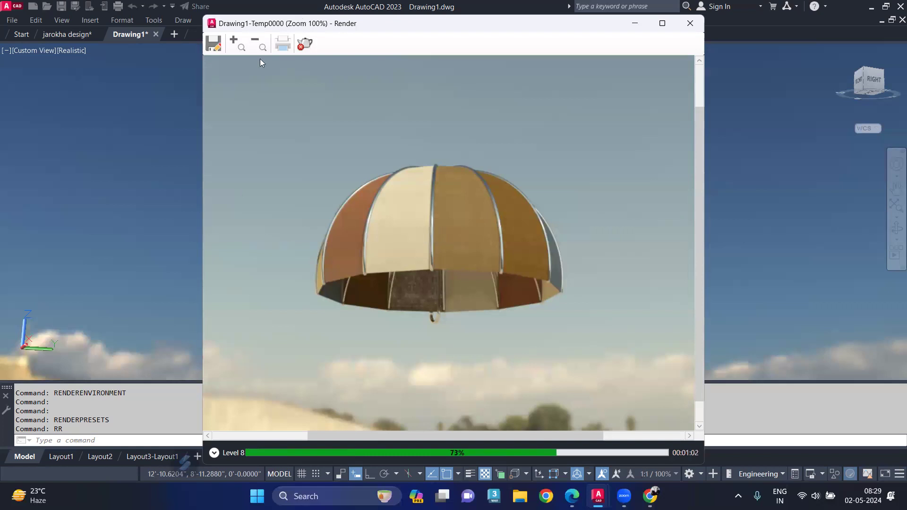
pyautogui.moveTo(357, 22); pyautogui.dragTo(259, 59)
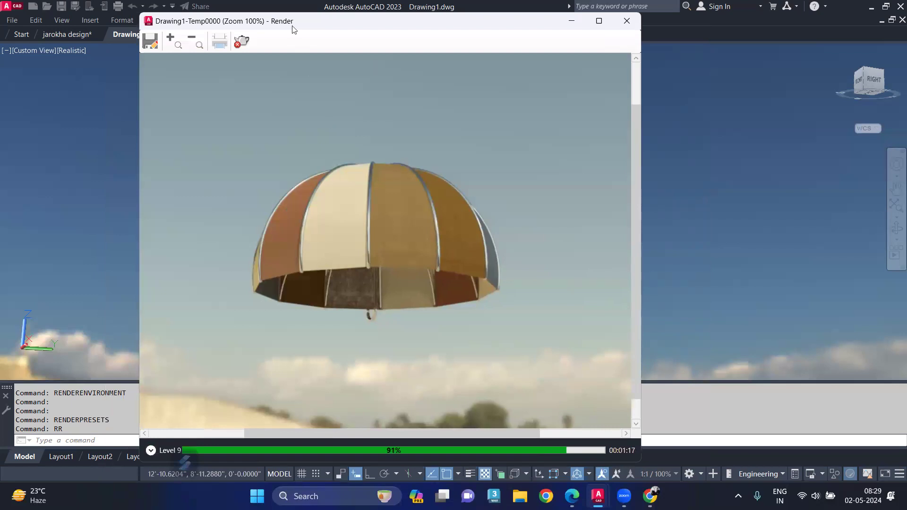
pyautogui.moveTo(293, 28); pyautogui.dragTo(564, 94)
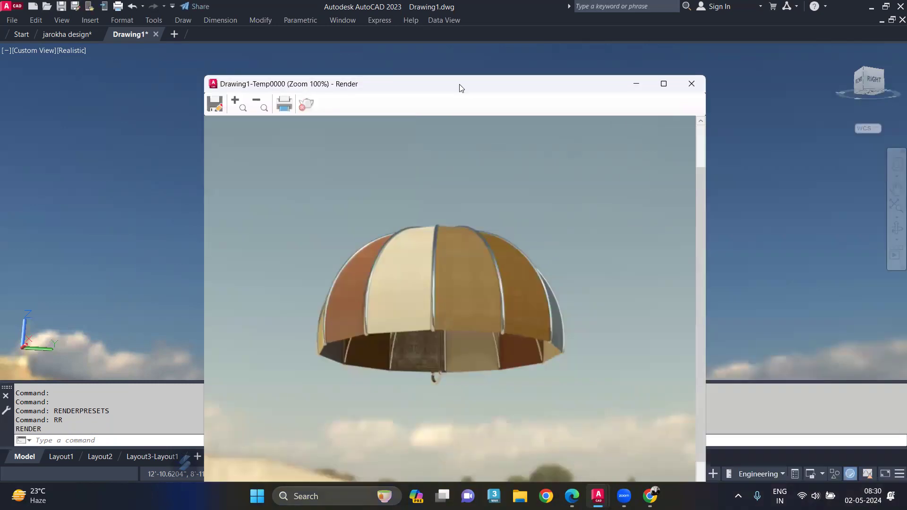
# Maximize the render window and save it to the Desktop as PNG Drawing1-Temp0000.png
pyautogui.press('super+Up')
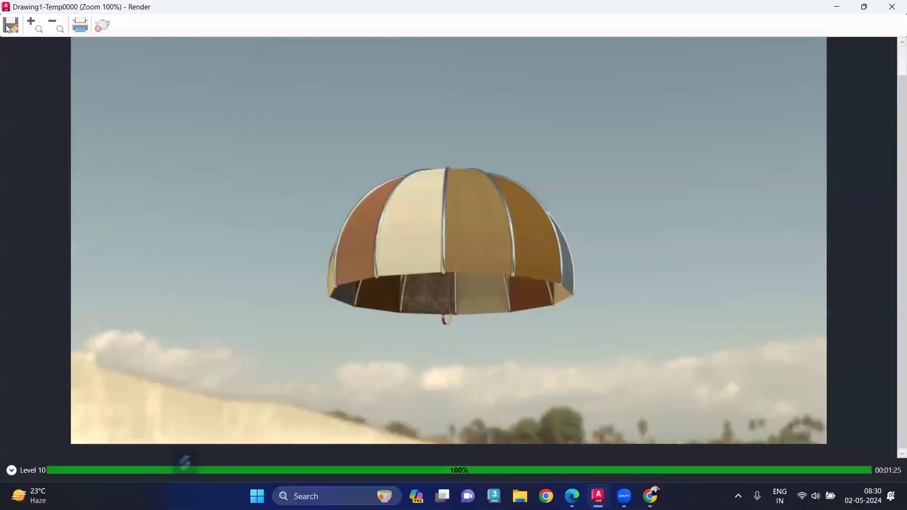
pyautogui.click(8, 28)
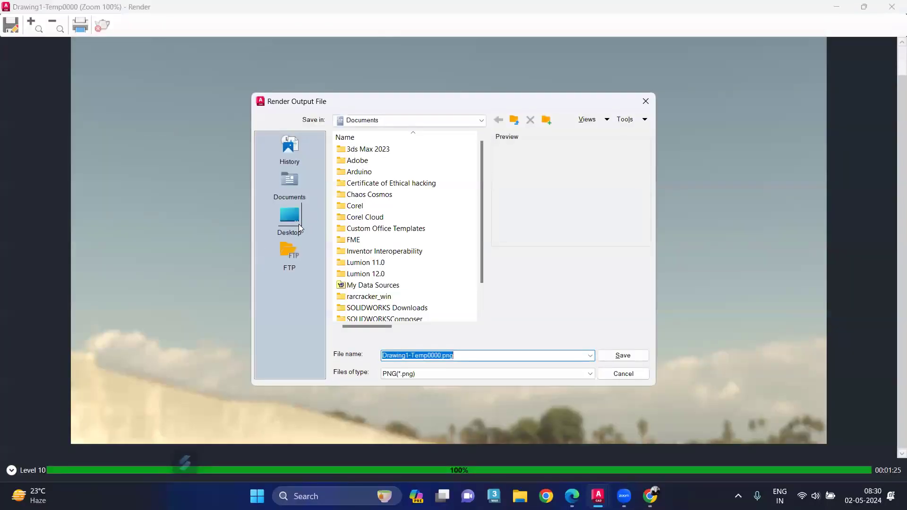
pyautogui.click(612, 358)
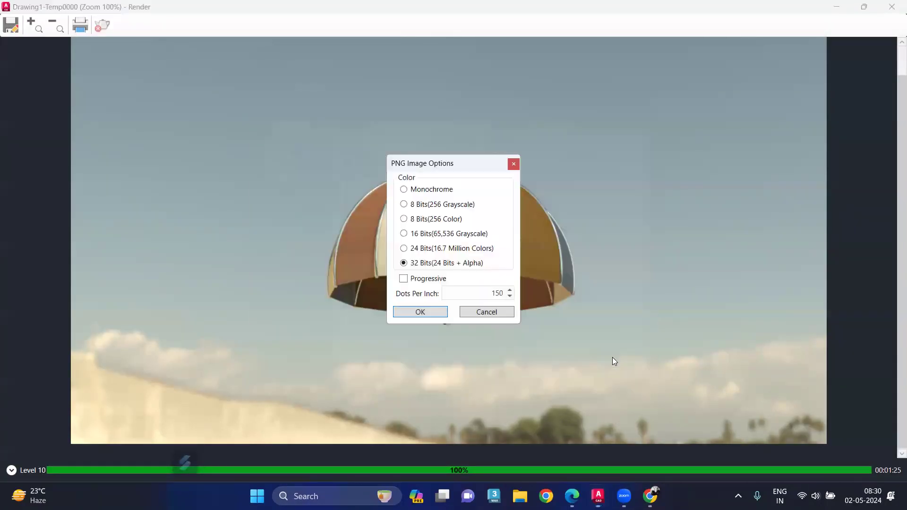
pyautogui.click(420, 312)
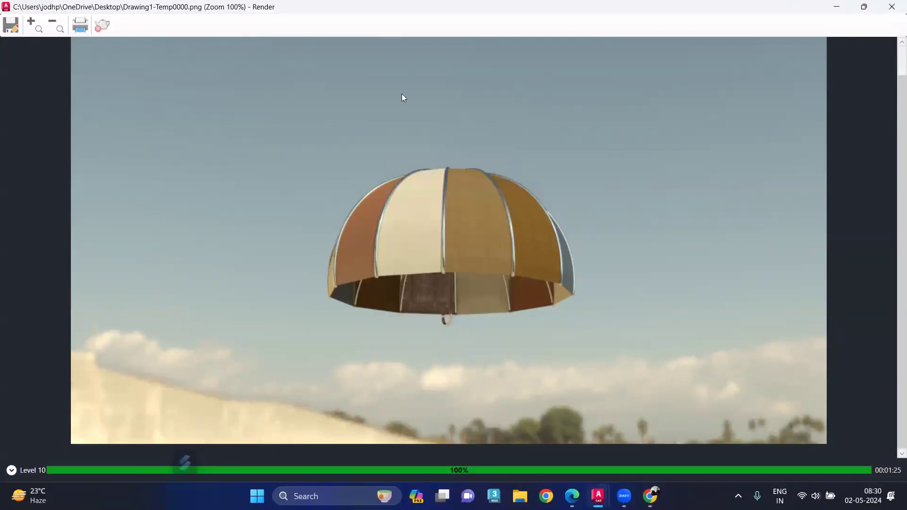